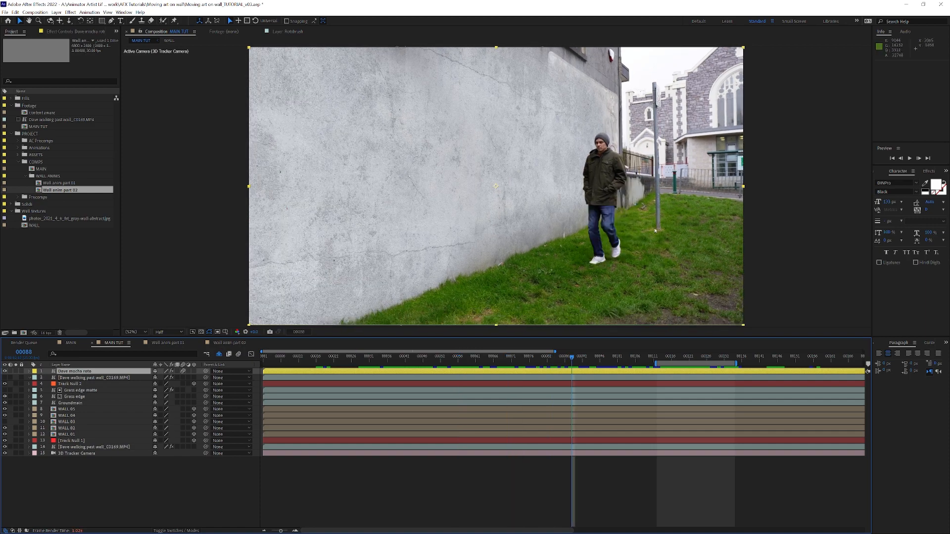
Preview the walking footage in the MAIN TUT composition, and scrub through the finished wall animation in the MAIN composition
left_click(526, 357)
left_click_drag(475, 361, 602, 362)
key("space")
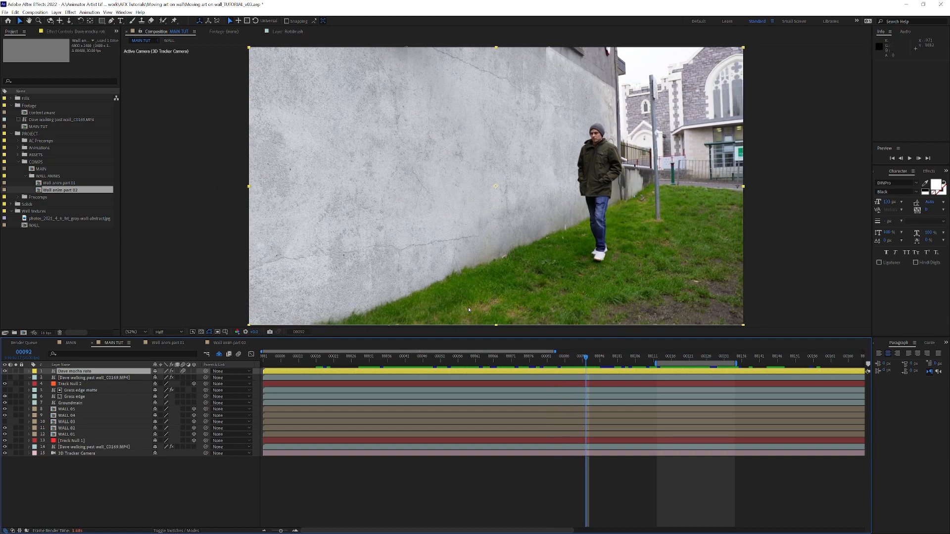
left_click(71, 343)
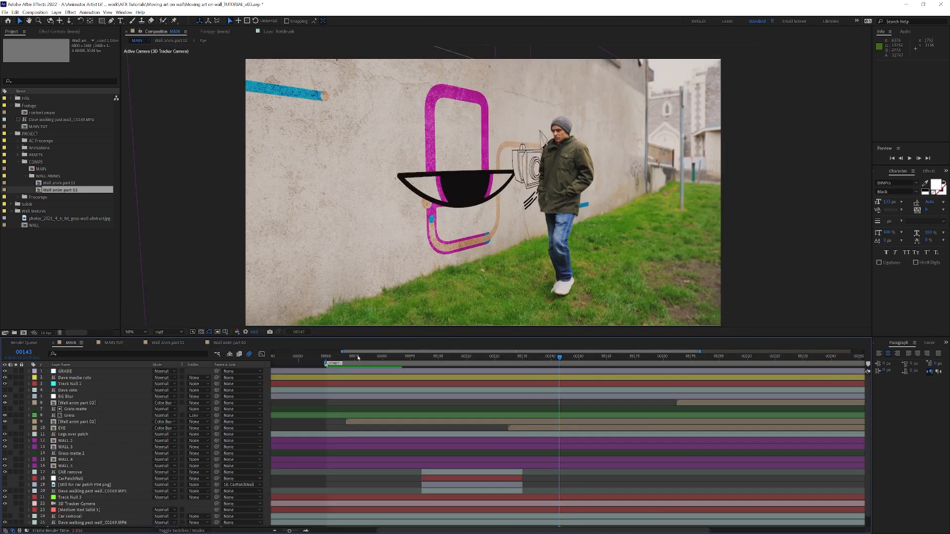
left_click_drag(358, 357, 579, 376)
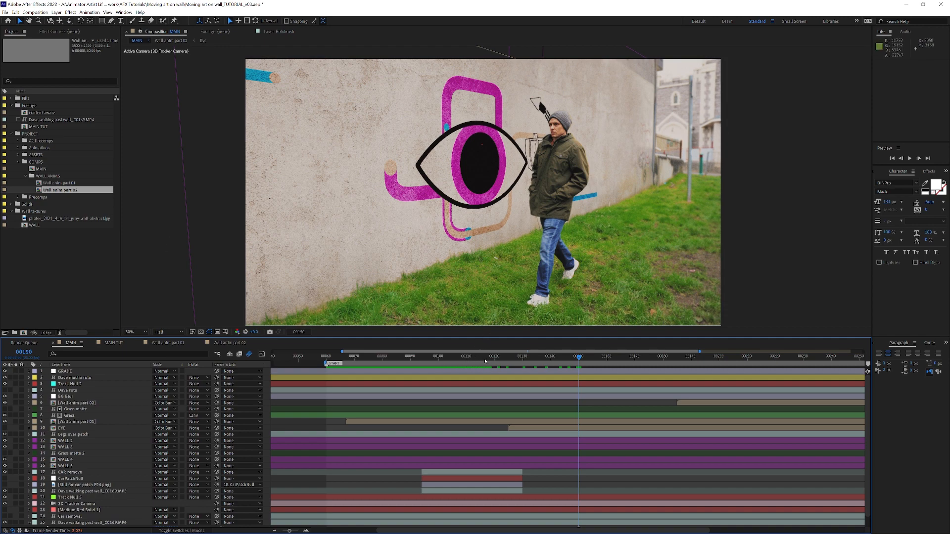
left_click(466, 360)
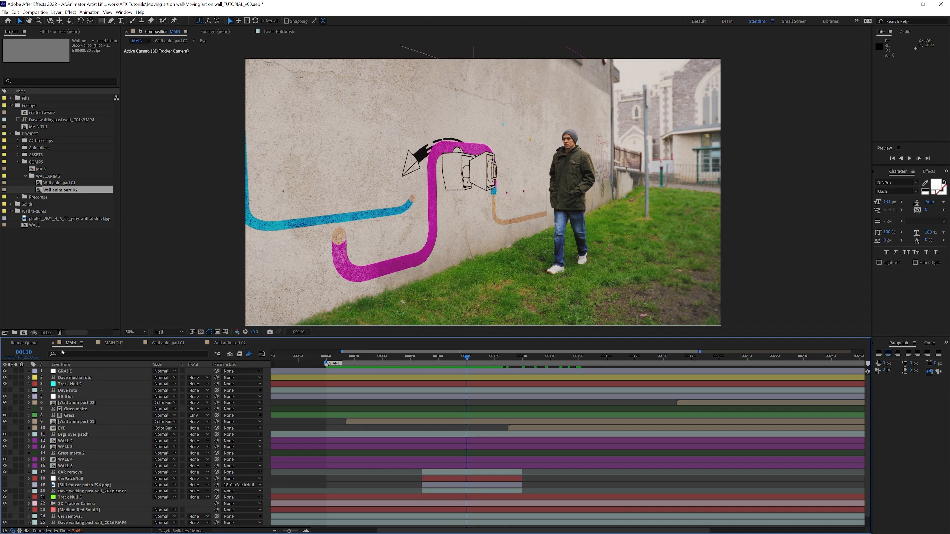
Toggle the visibility of the GRADE and BG Blur layers in MAIN to compare the shot with and without them
left_click(6, 372)
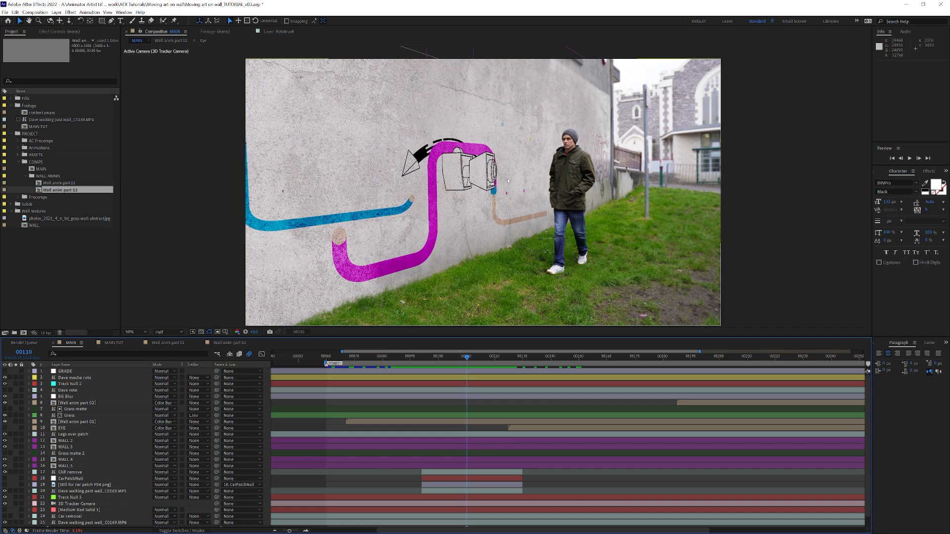
left_click(4, 371)
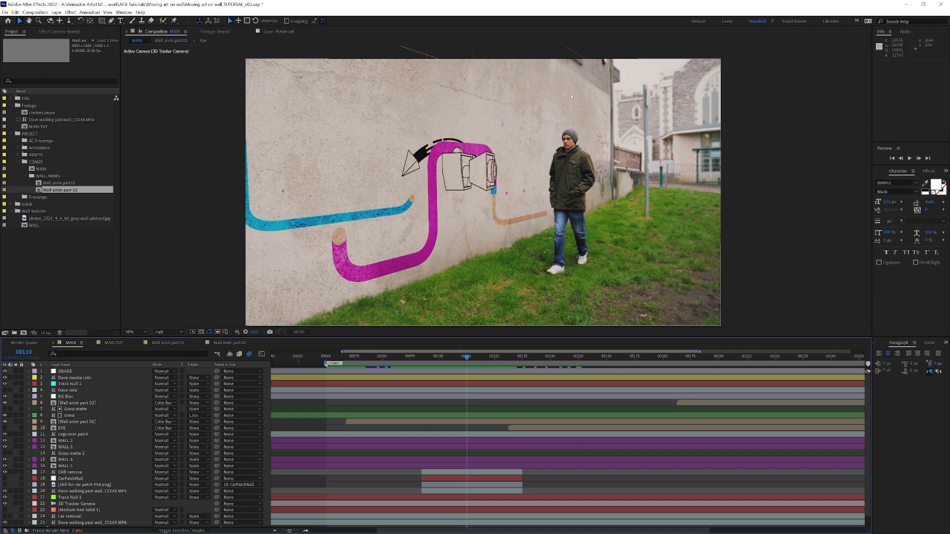
left_click(4, 371)
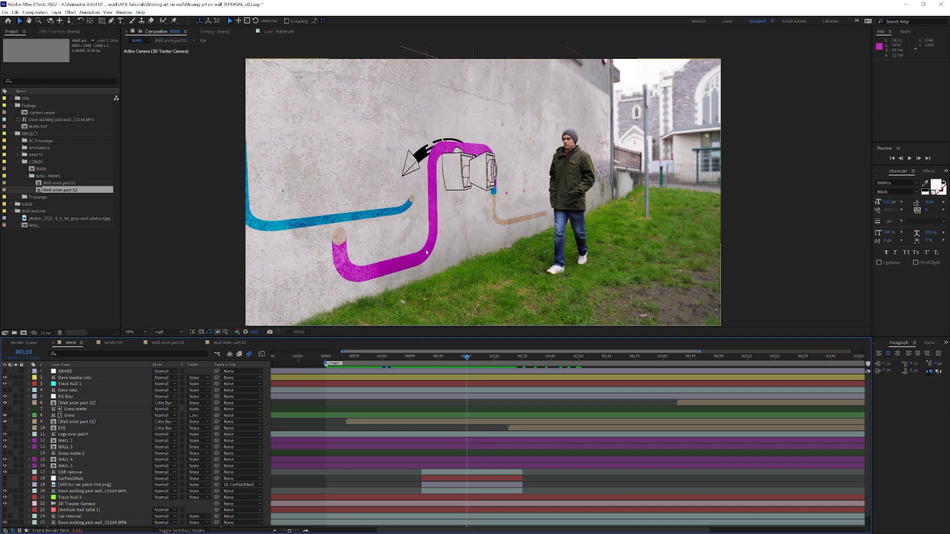
left_click(5, 398)
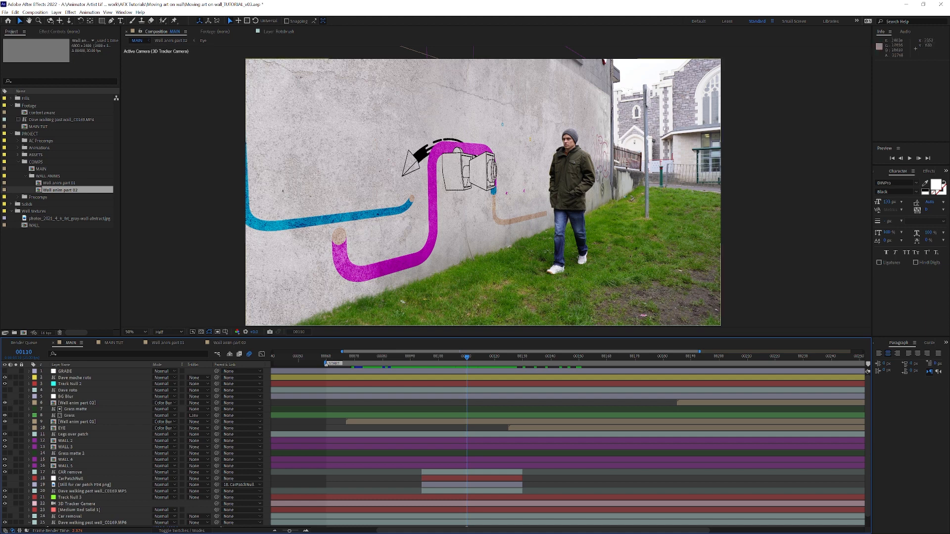
left_click(5, 396)
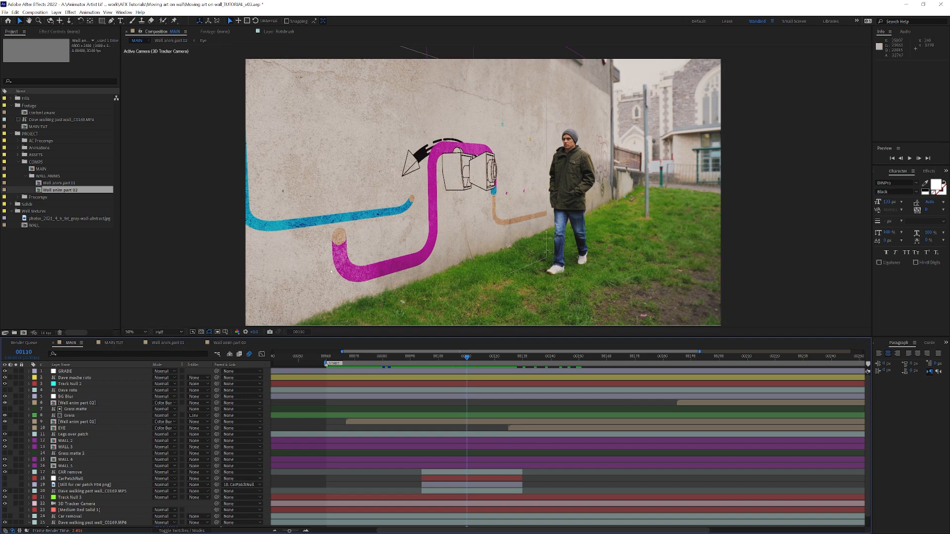
Open the Wall anim part 01 composition, fit it to the viewer and scrub through its animation
left_click(114, 343)
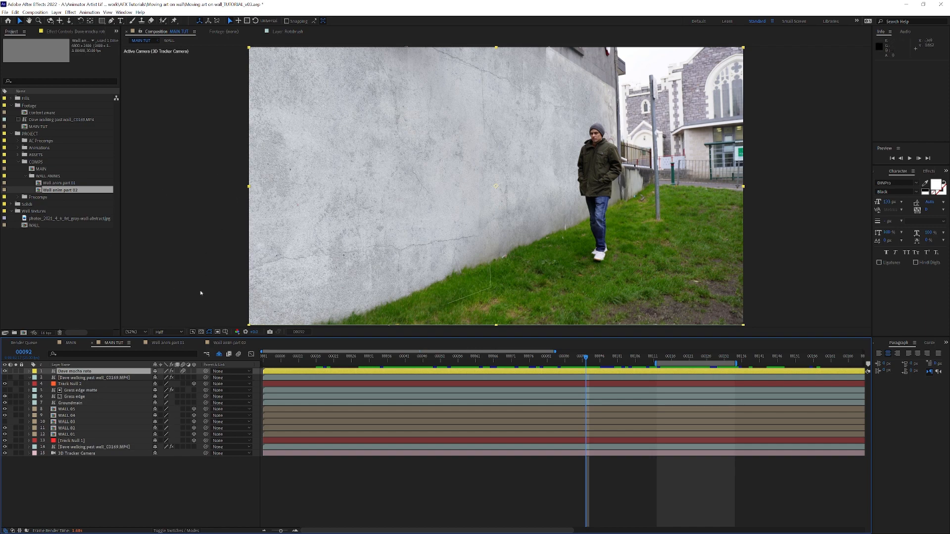
left_click(168, 342)
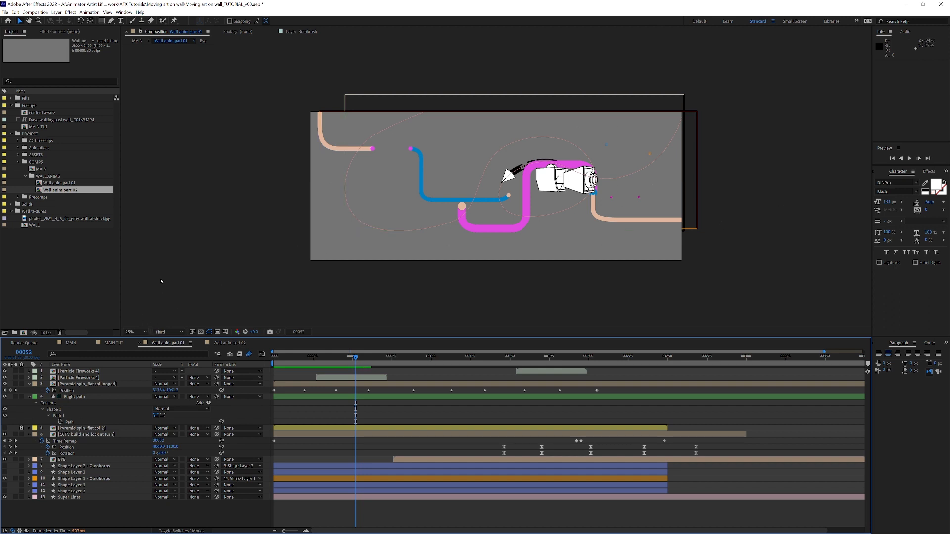
left_click(137, 332)
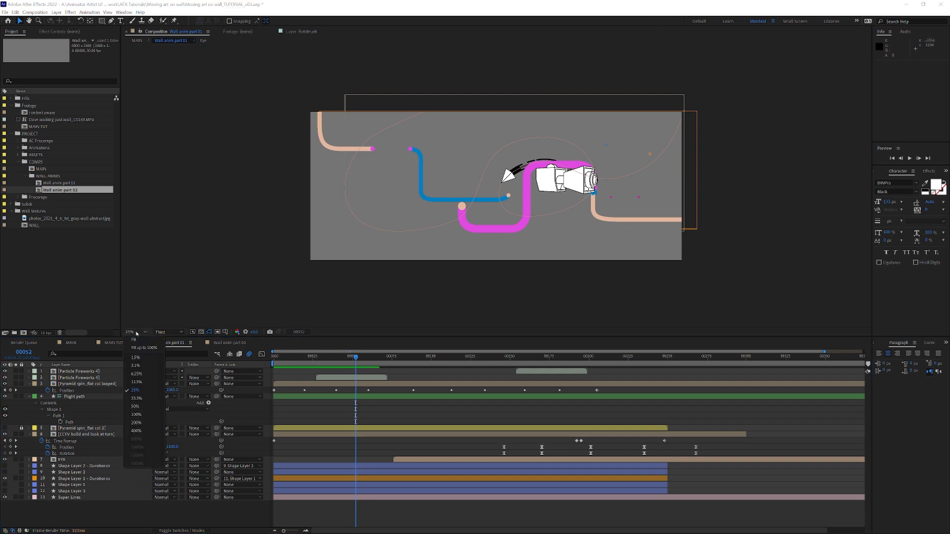
left_click(135, 341)
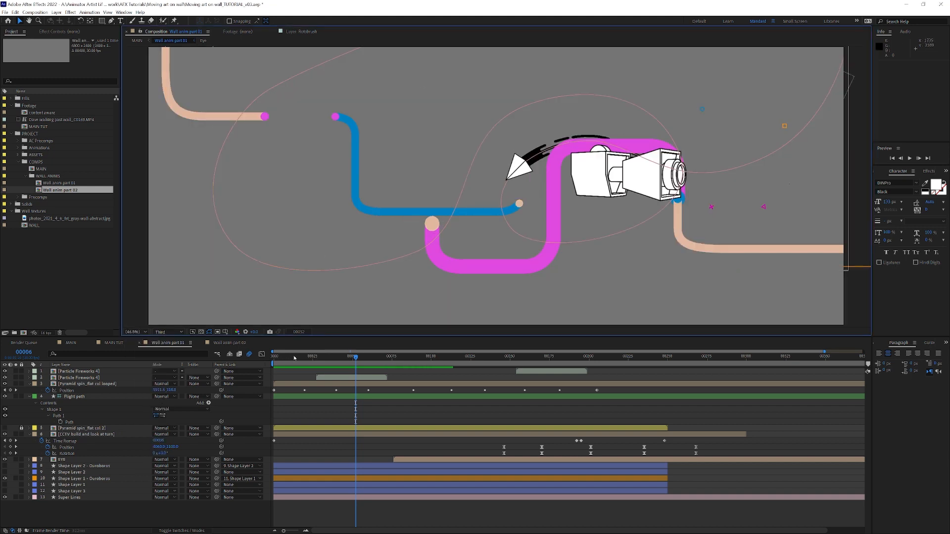
left_click_drag(295, 357, 626, 359)
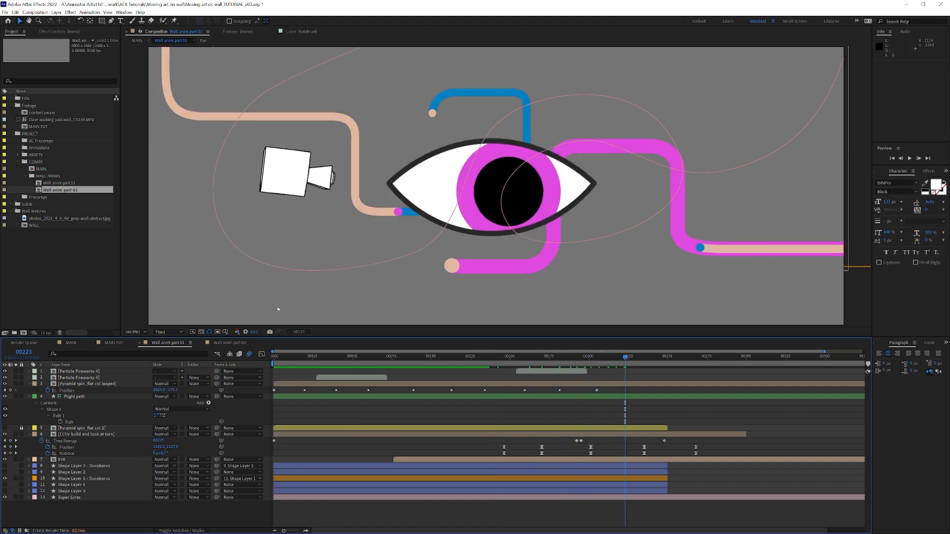
Compare MAIN TUT with Wall anim part 01, and review the early part of the pipe and CCTV camera animation
left_click(112, 343)
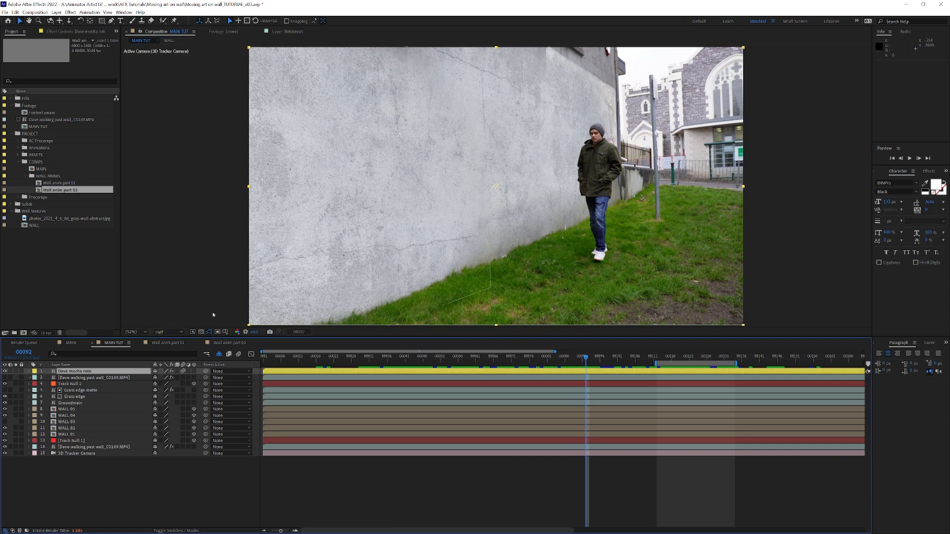
left_click(167, 343)
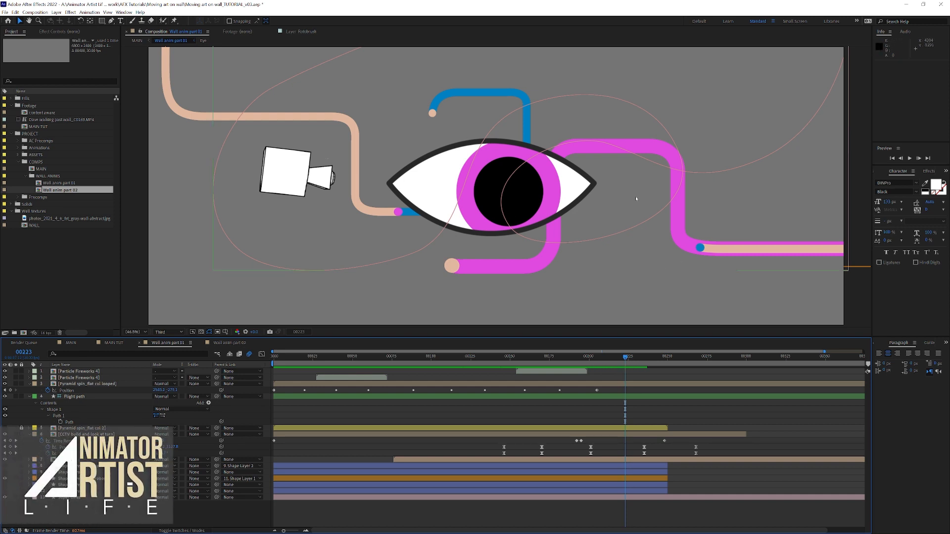
left_click_drag(298, 358, 398, 358)
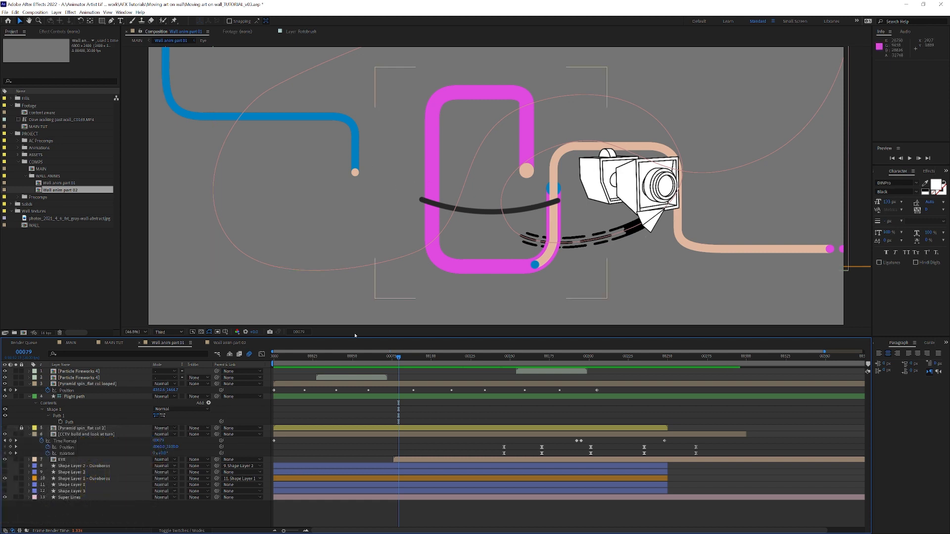
left_click_drag(284, 357, 339, 360)
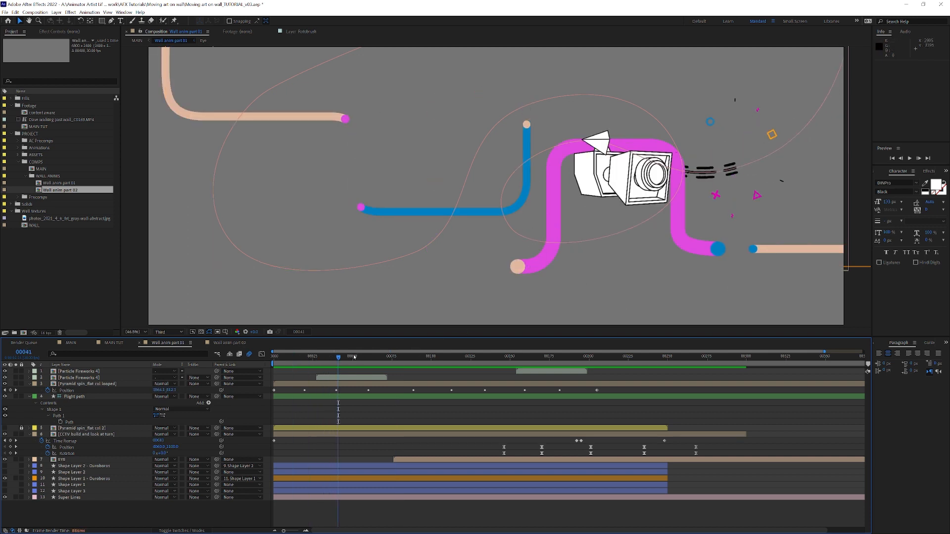
left_click_drag(355, 357, 389, 357)
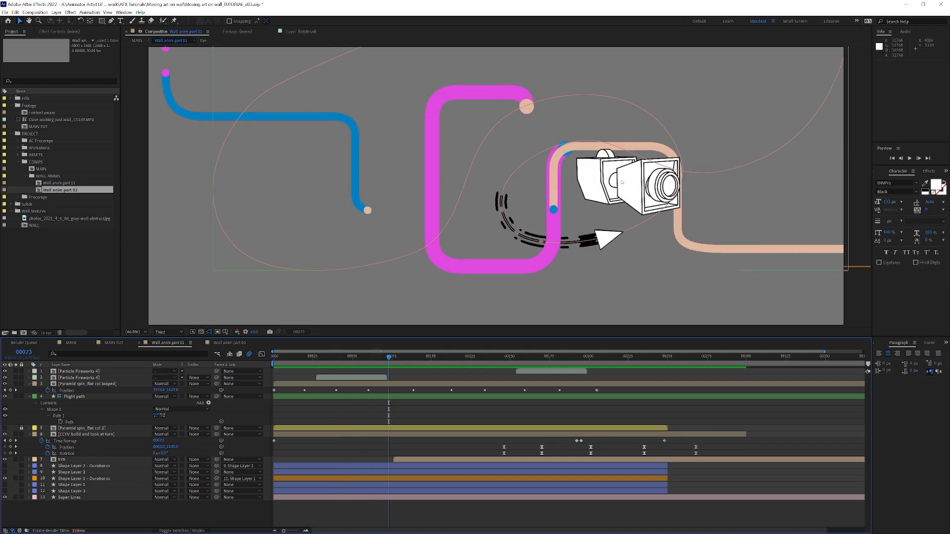
Examine the flying pyramid and its dashed trail around the CCTV camera in close-up, frame by frame
scroll(636, 148, "up", 2)
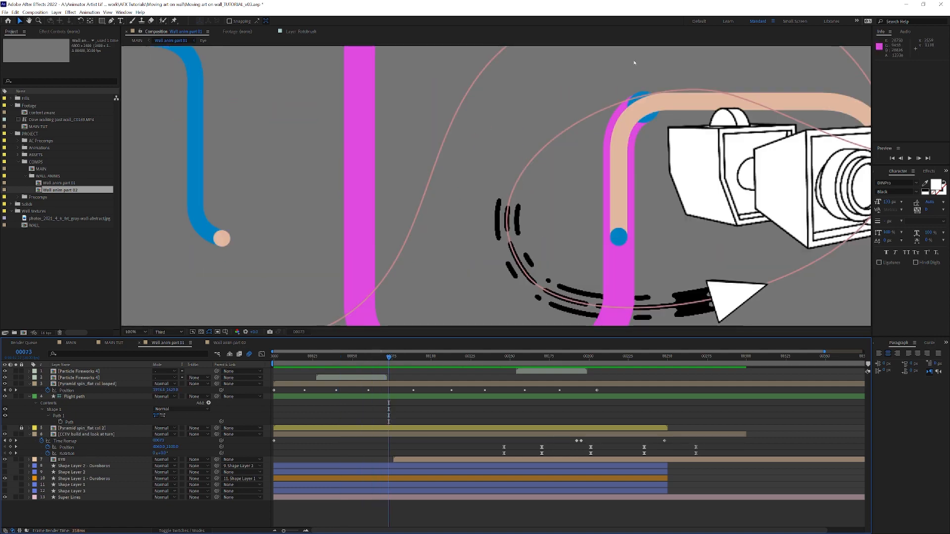
left_click_drag(630, 195, 445, 165)
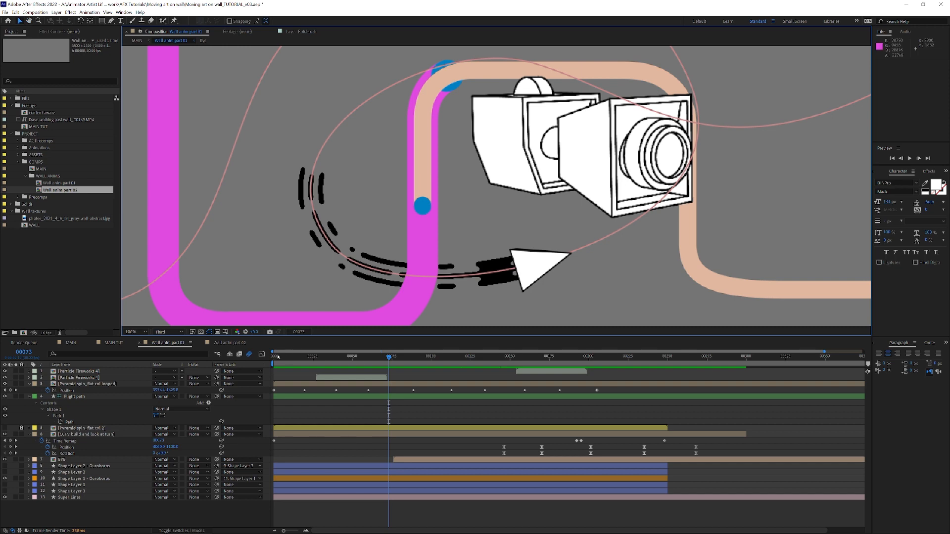
left_click(308, 357)
left_click_drag(326, 361, 394, 370)
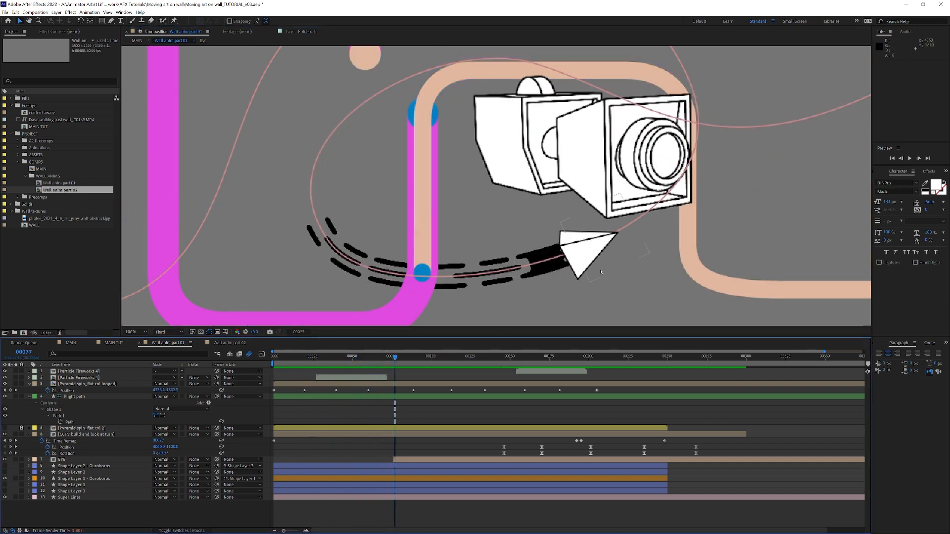
mouse_move(398, 358)
left_mouse_down()
mouse_move(382, 357)
mouse_move(395, 357)
left_mouse_up()
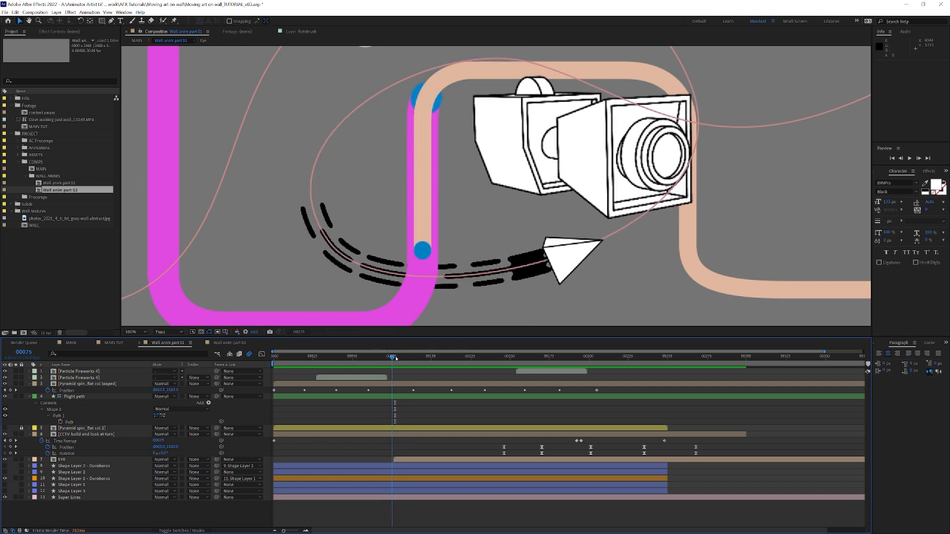
key("comma")
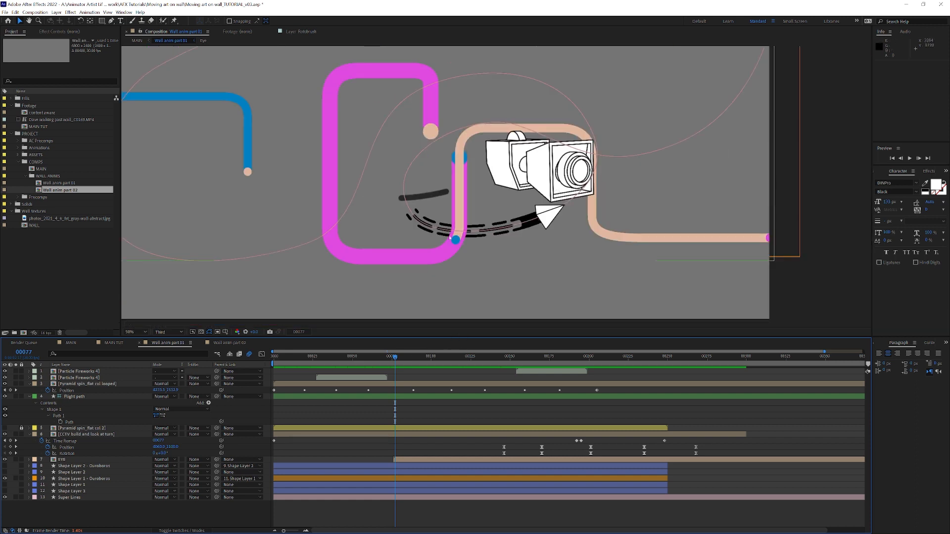
Review the eye and CCTV camera animation in Wall anim part 01 with the whole composition fitted to the viewer
left_click_drag(315, 362, 538, 376)
left_click(137, 332)
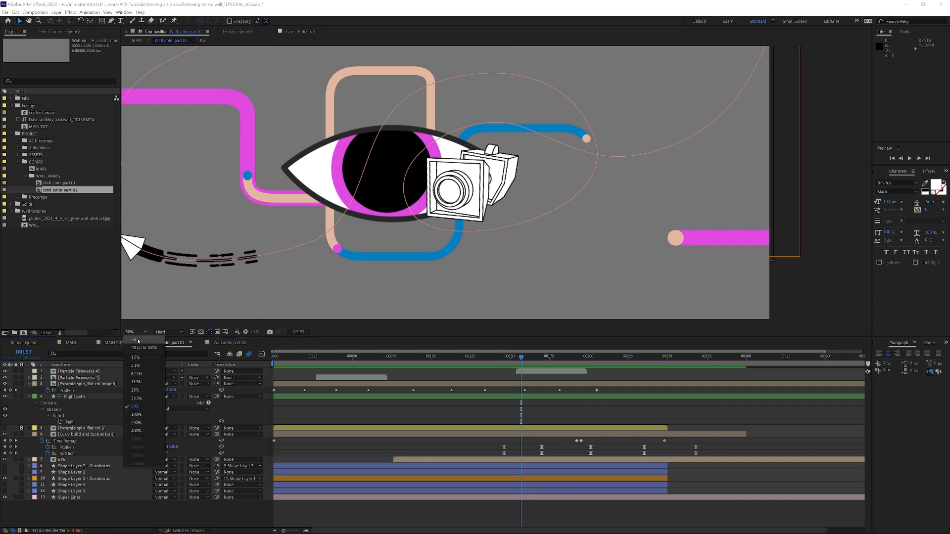
left_click(134, 340)
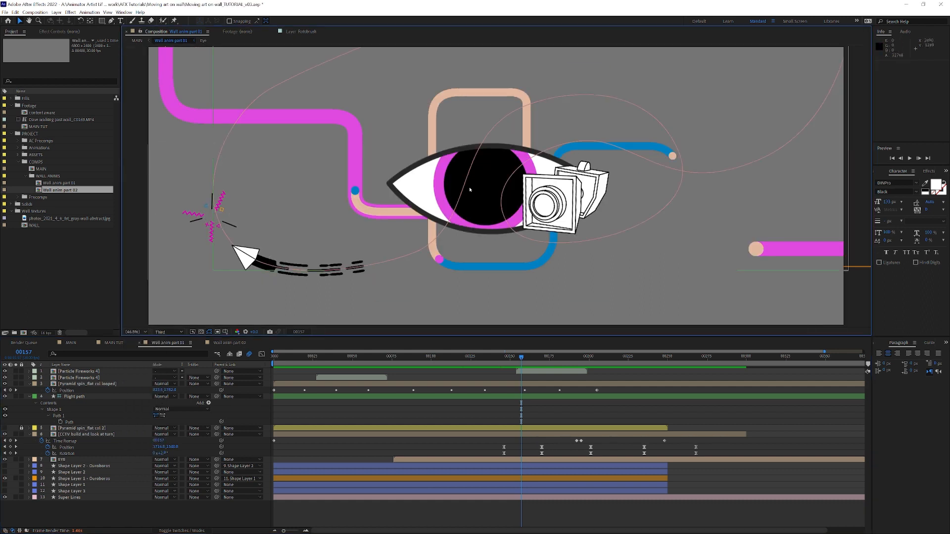
left_click_drag(329, 361, 433, 356)
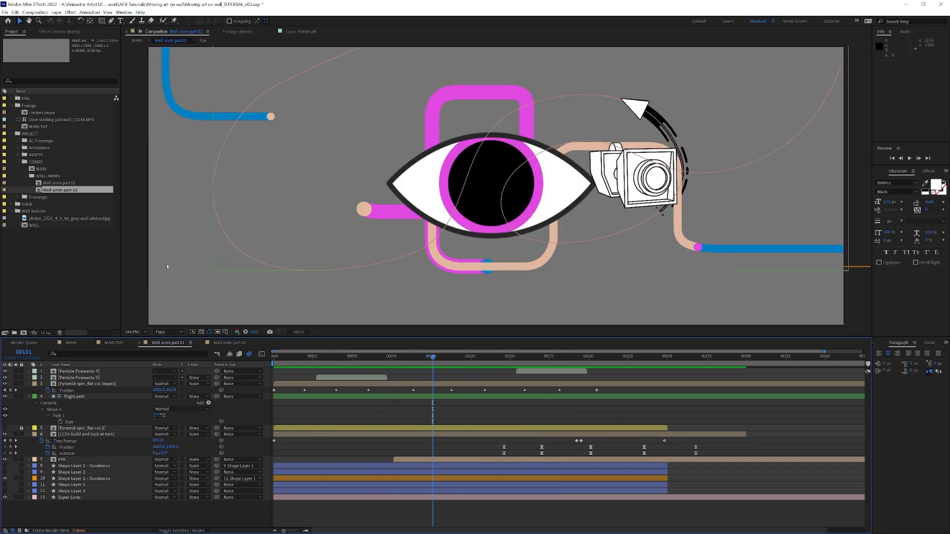
Open the Wall anim part 02 composition and play through its voxel cube and flying pyramid animation several times
left_click(229, 343)
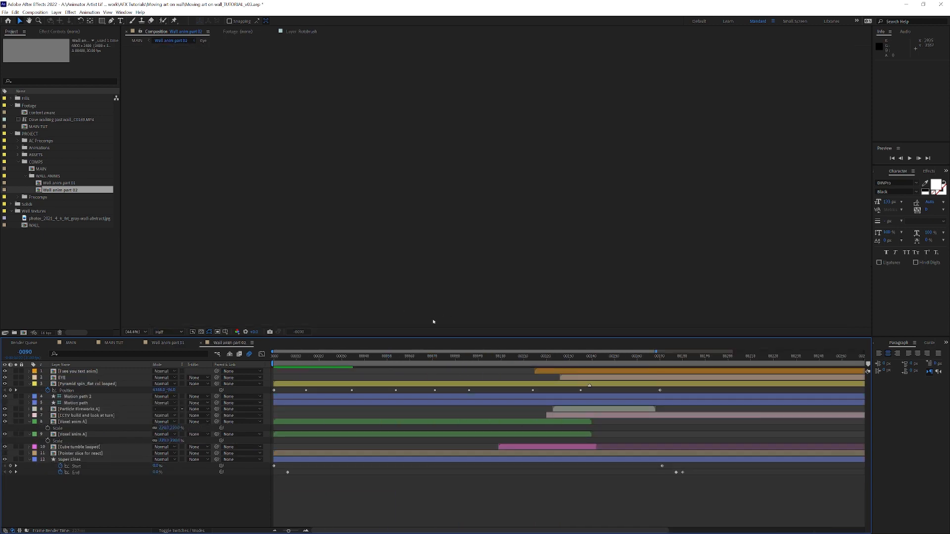
left_click_drag(306, 352, 388, 360)
key("space")
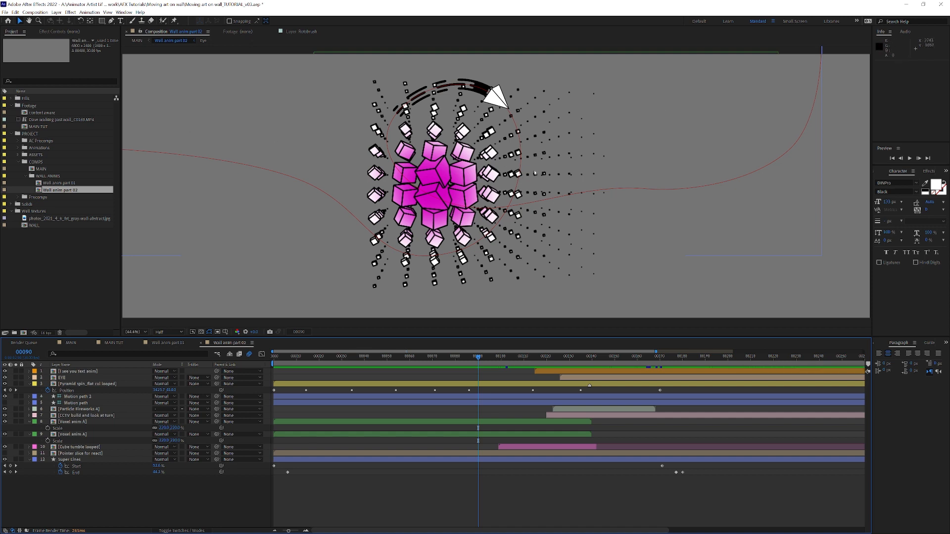
left_click(281, 357)
key("space")
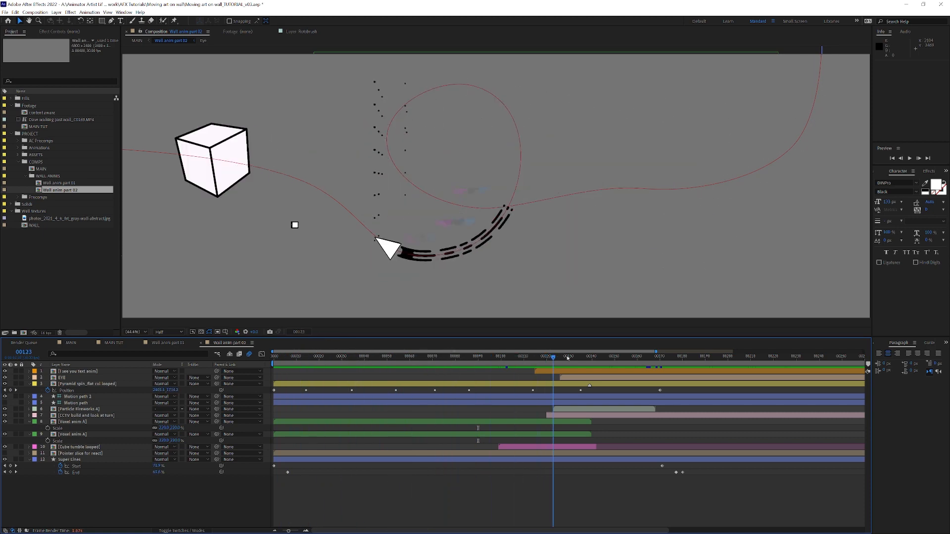
left_click_drag(567, 358, 288, 355)
key("space")
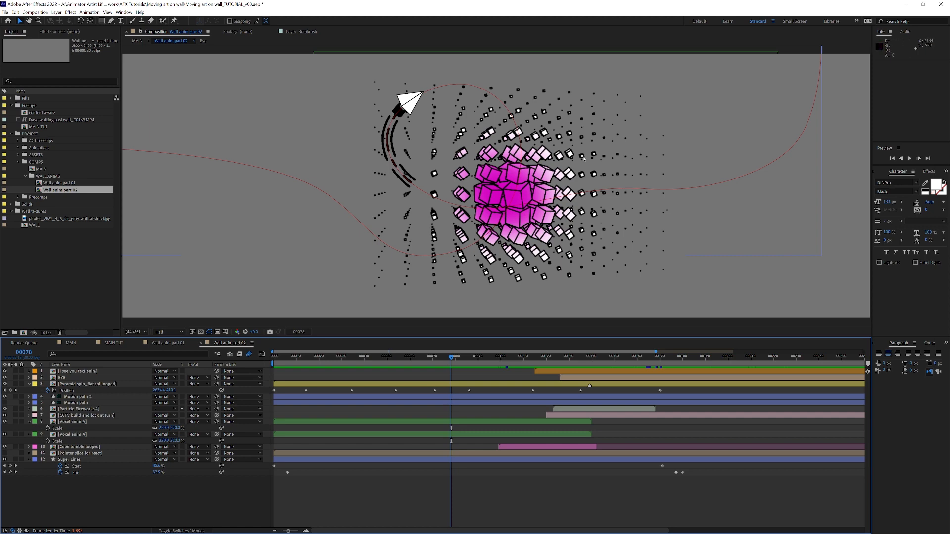
left_click_drag(285, 362, 401, 357)
Scrub through the MAIN composition to frame 208 and select the Wall anim part 01 and Wall anim part 02 layers in turn
left_click(71, 343)
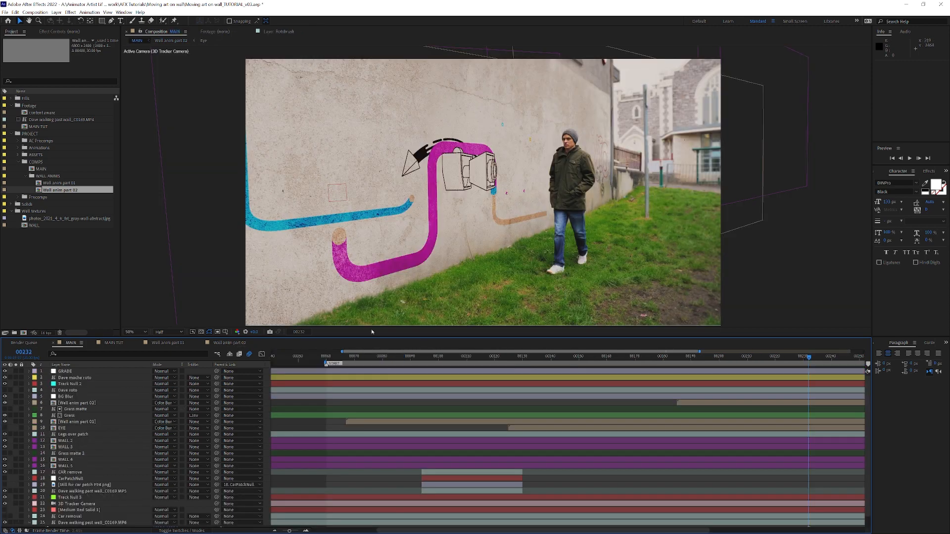
left_click_drag(362, 358, 683, 362)
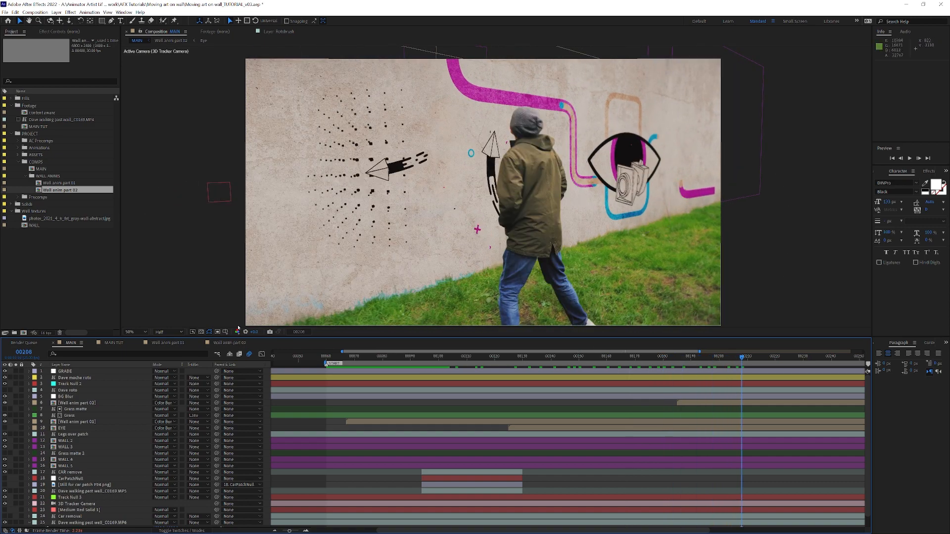
left_click(78, 422)
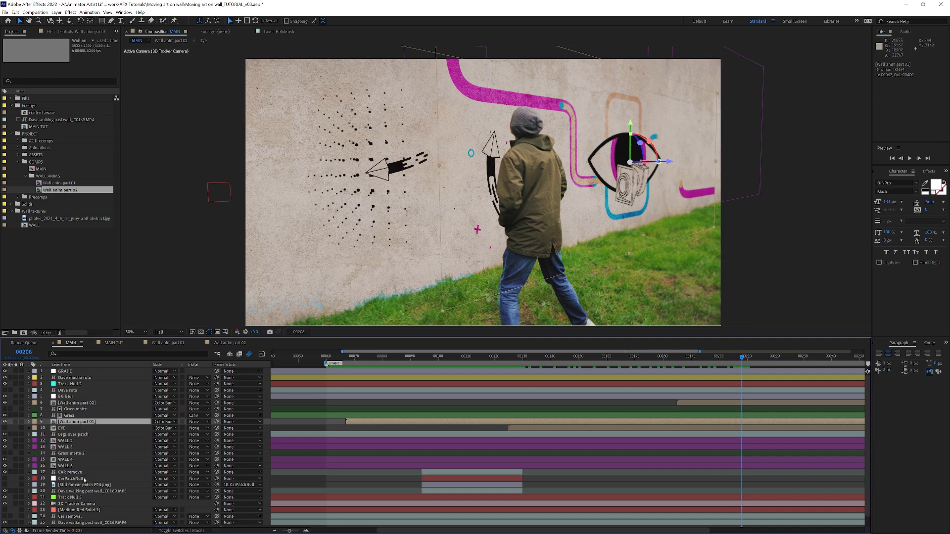
left_click(82, 403)
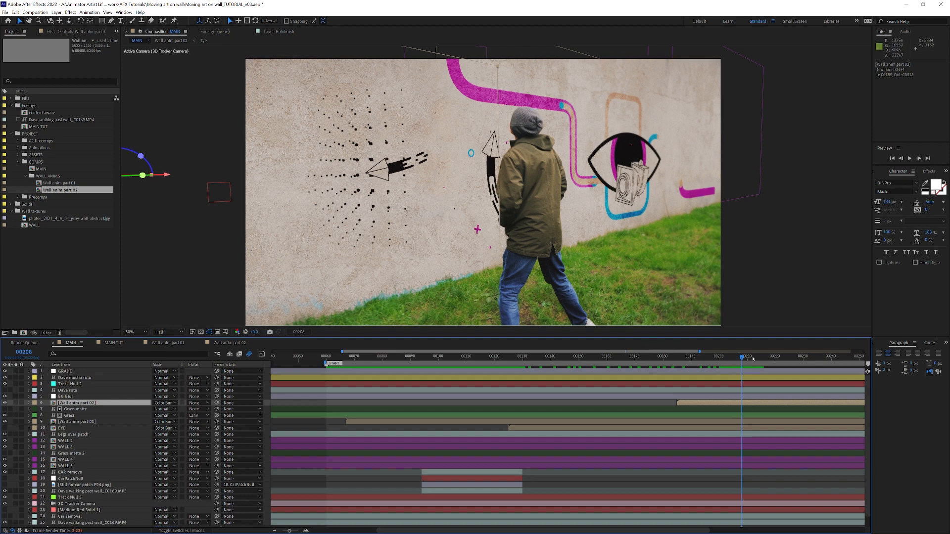
Scrub through the MAIN composition to frame 315 and view the Wall anim part 01 composition
left_click_drag(748, 360, 848, 374)
left_click_drag(699, 351, 812, 352)
left_click_drag(718, 358, 844, 362)
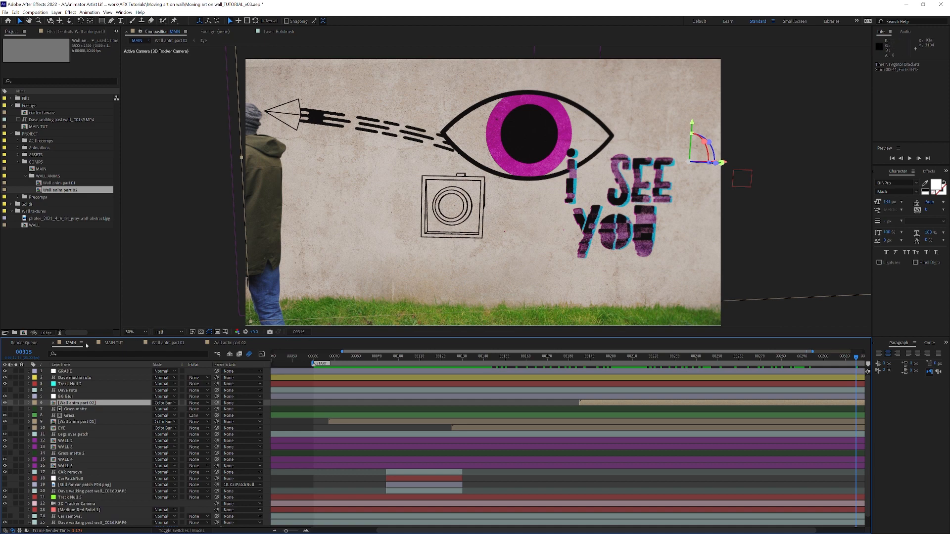
left_click(169, 343)
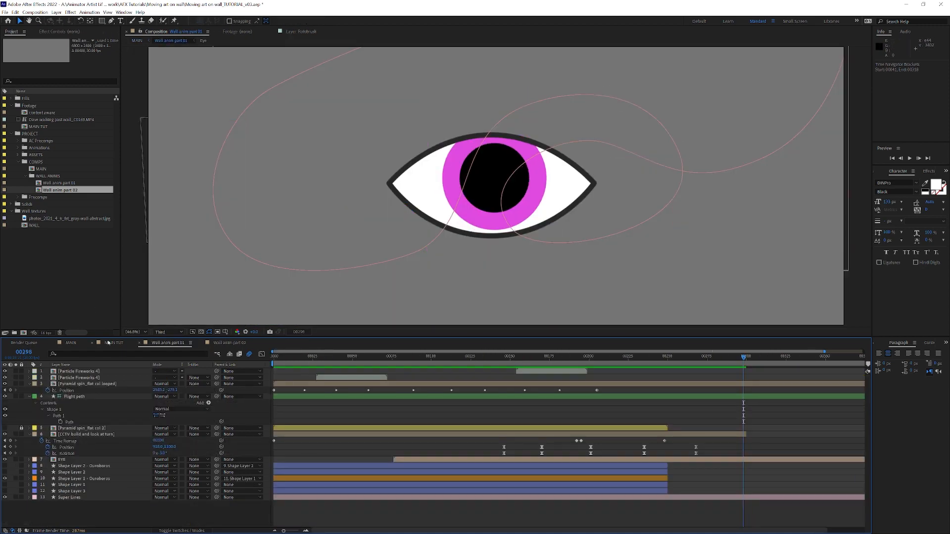
Add the Wall anim part 01 precomp to the MAIN TUT composition, directly below the mocha roto layer
left_click(109, 342)
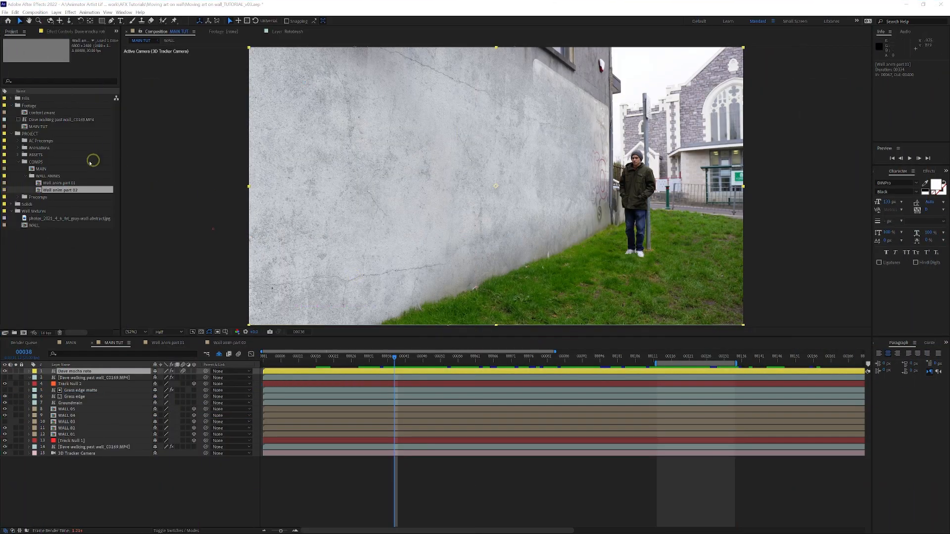
left_click_drag(63, 184, 91, 377)
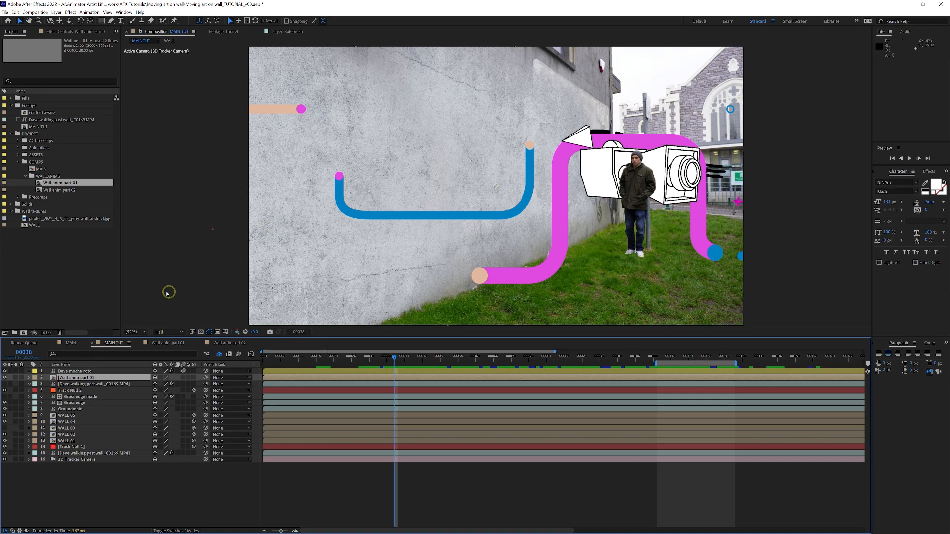
Set the preview resolution to Third and enable the proxy for the C0169.MP4 wall footage
left_click(167, 333)
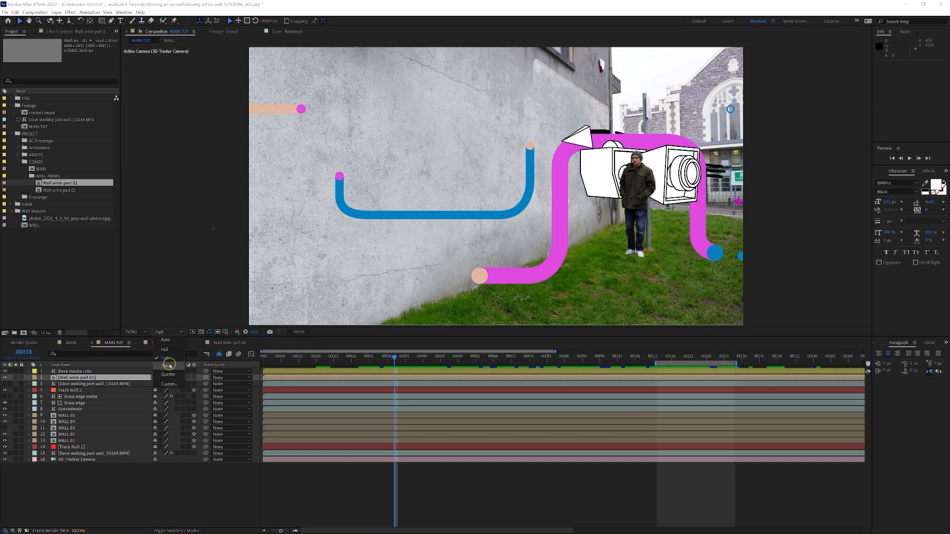
left_click(166, 366)
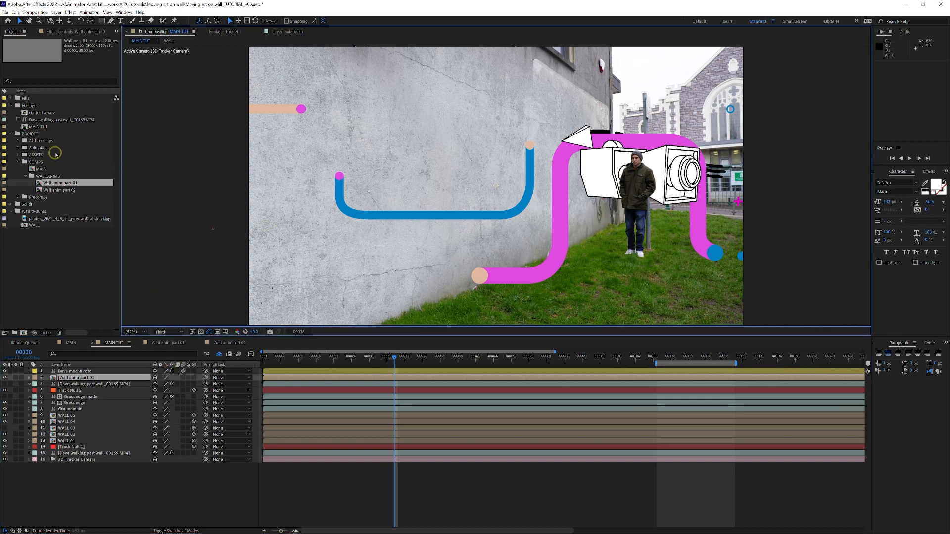
left_click(17, 120)
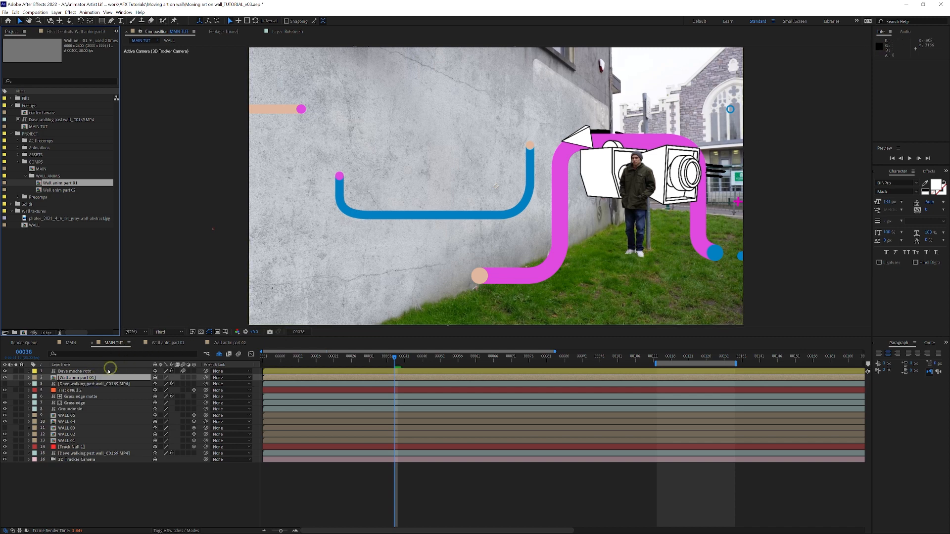
Place the Wall anim part 01 layer between Groundmain and WALL 05 and make it a 3D layer
left_click_drag(82, 379, 99, 414)
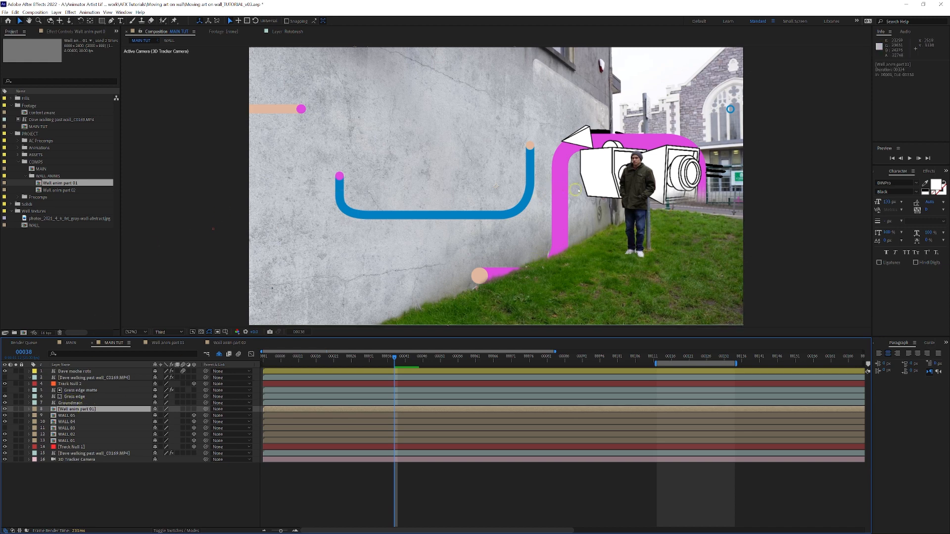
mouse_move(569, 173)
left_mouse_down()
mouse_move(452, 166)
mouse_move(409, 208)
mouse_move(483, 242)
mouse_move(524, 212)
mouse_move(556, 159)
mouse_move(509, 153)
mouse_move(418, 171)
mouse_move(433, 193)
mouse_move(493, 181)
left_mouse_up()
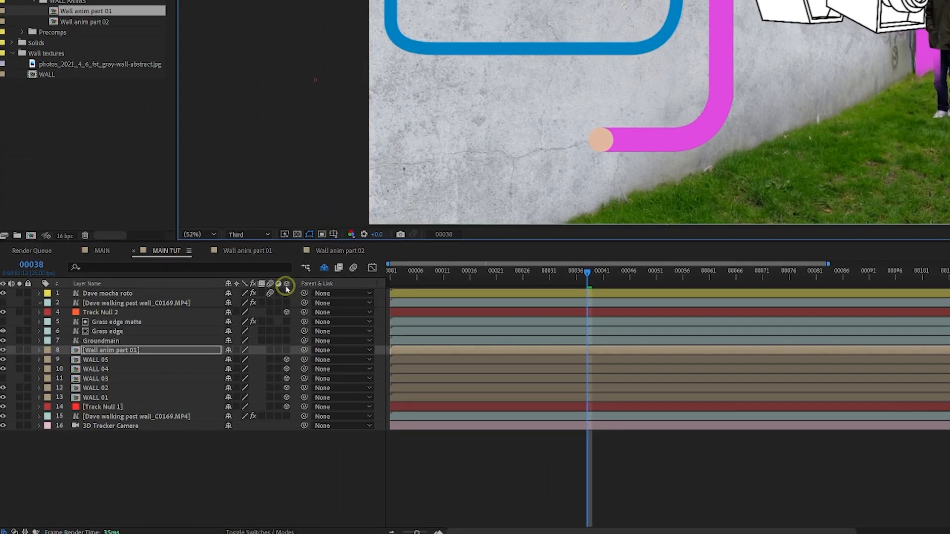
left_click(262, 531)
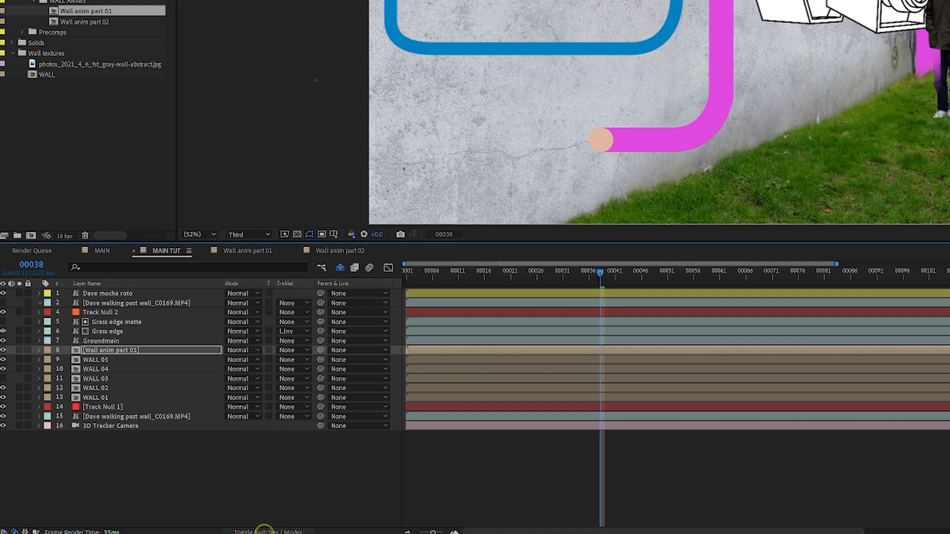
left_click(262, 531)
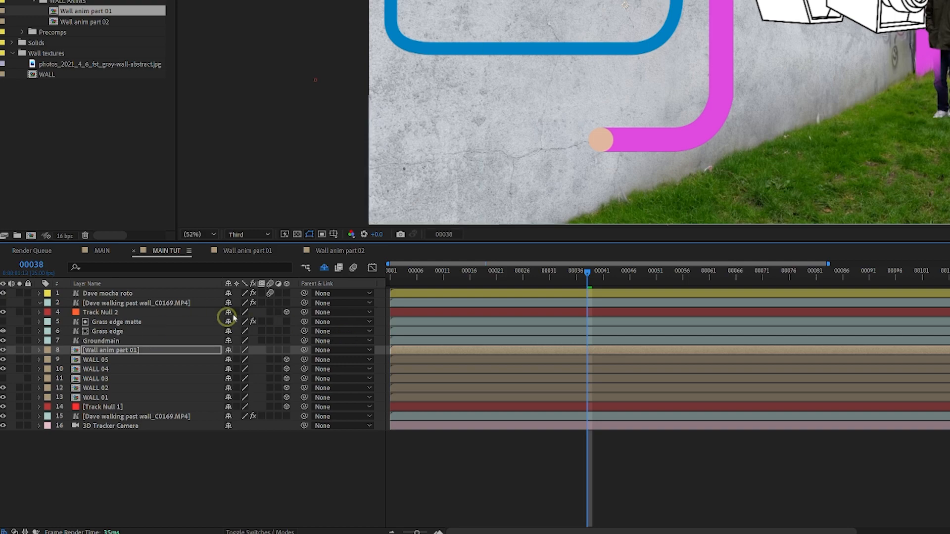
left_click(287, 351)
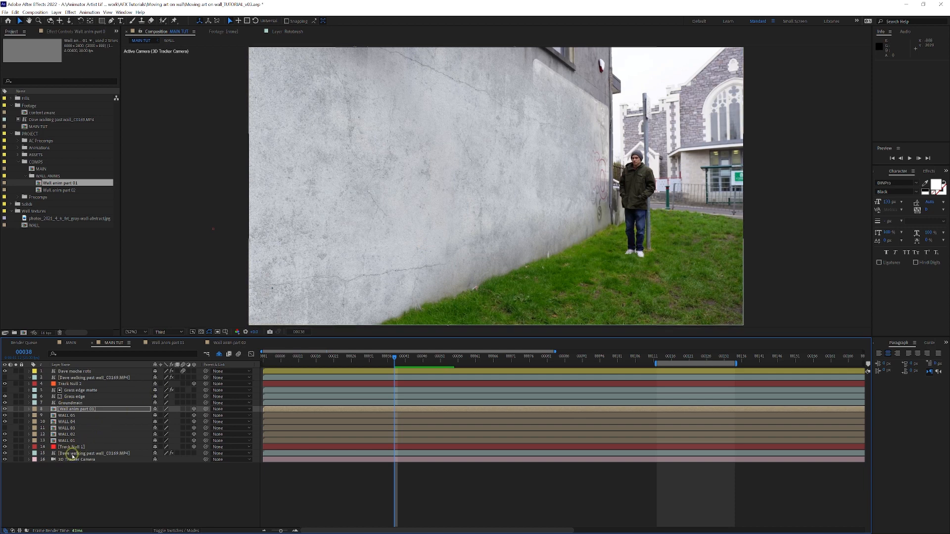
Copy the Orientation of Track Null 1 onto the Wall anim part 01 layer
left_click(101, 410)
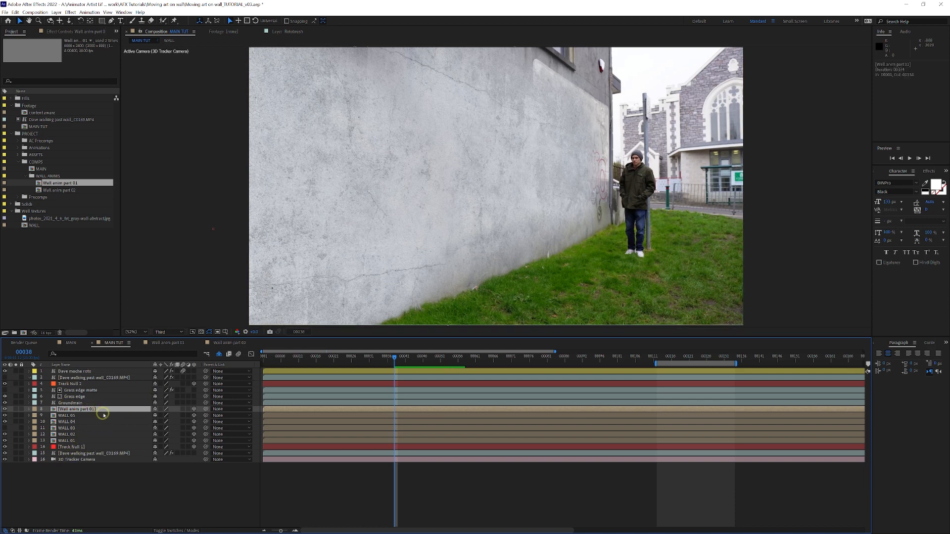
left_click(79, 446)
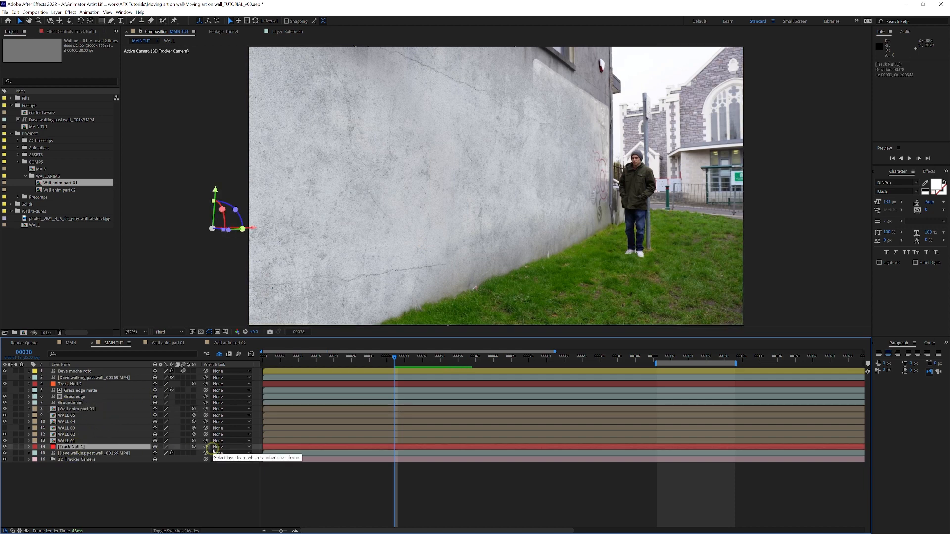
key("r")
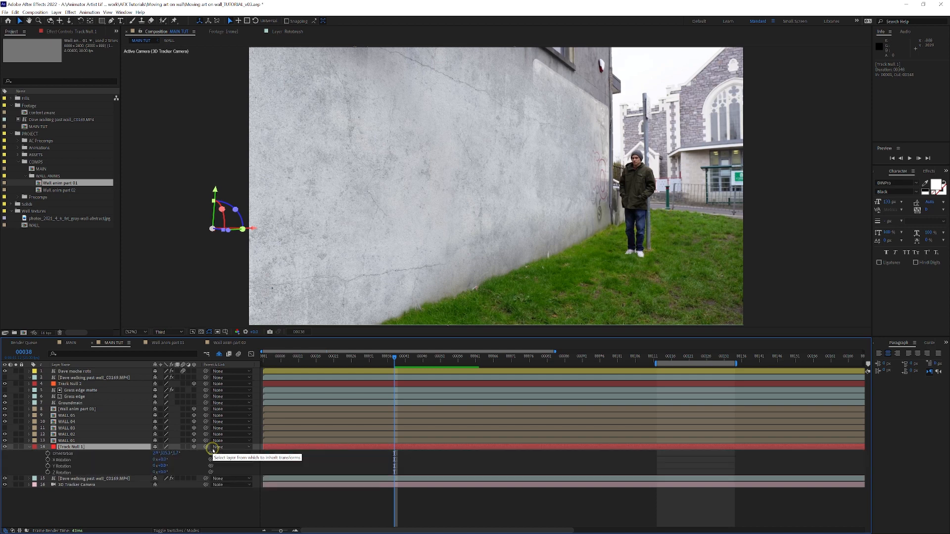
left_click(71, 453)
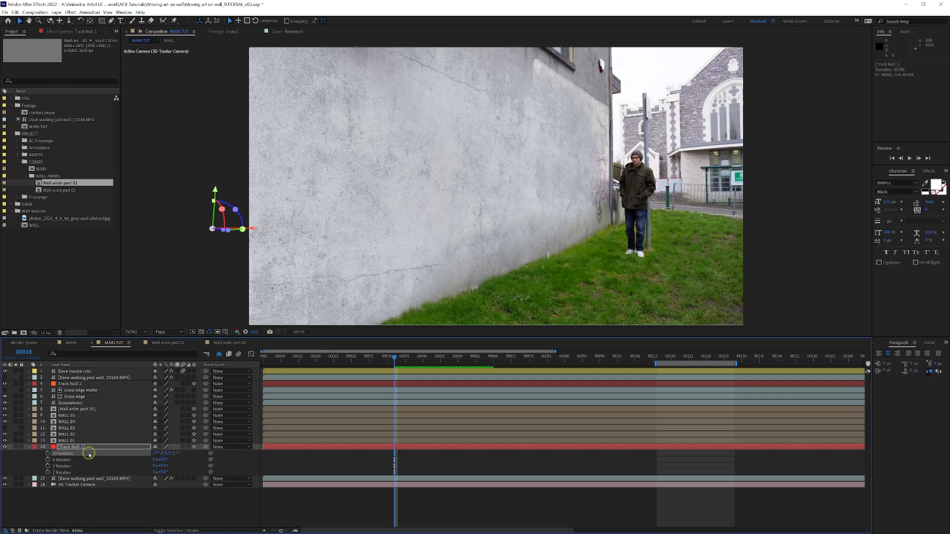
key("ctrl+c")
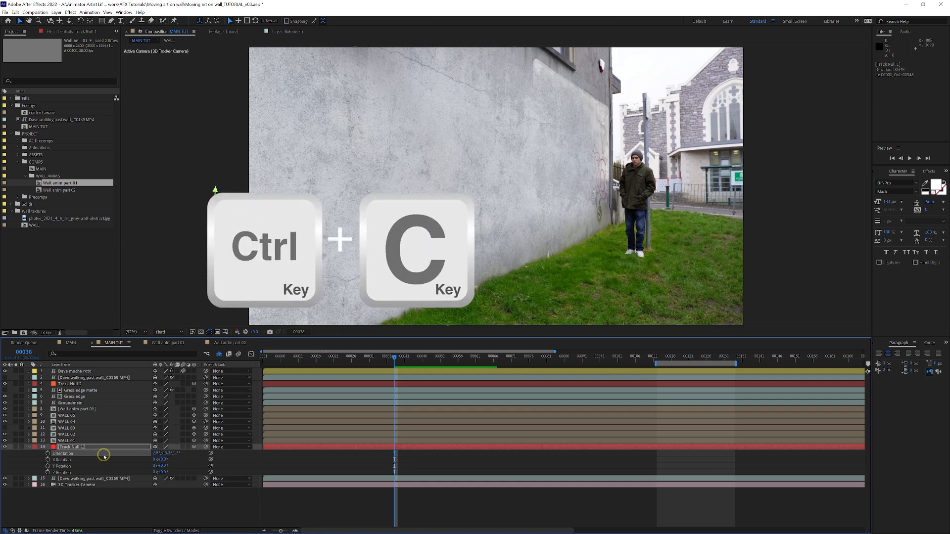
left_click(80, 409)
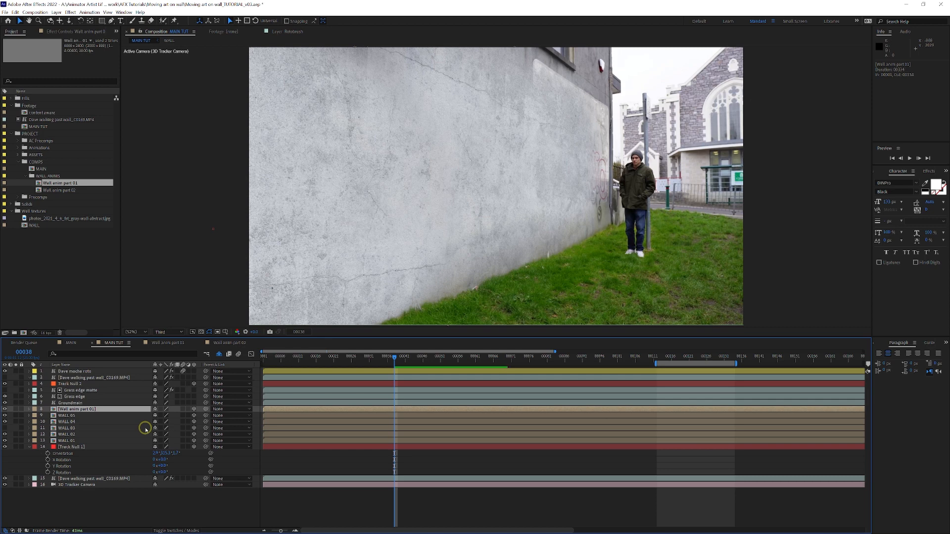
key("r")
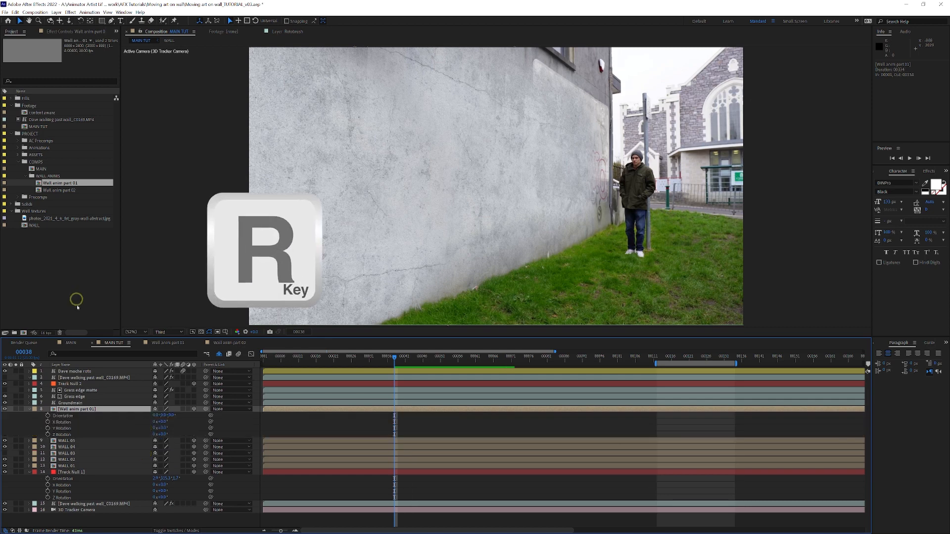
left_click(95, 416)
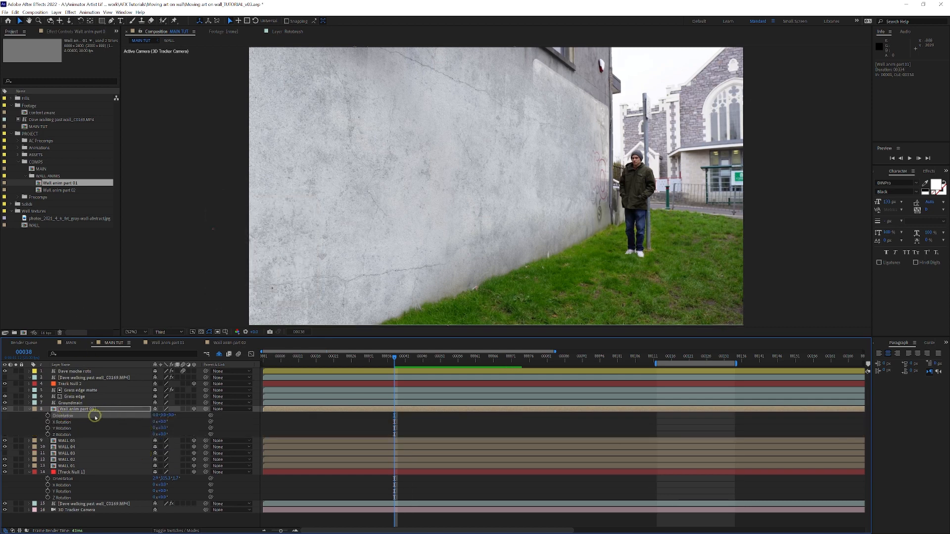
key("ctrl+v")
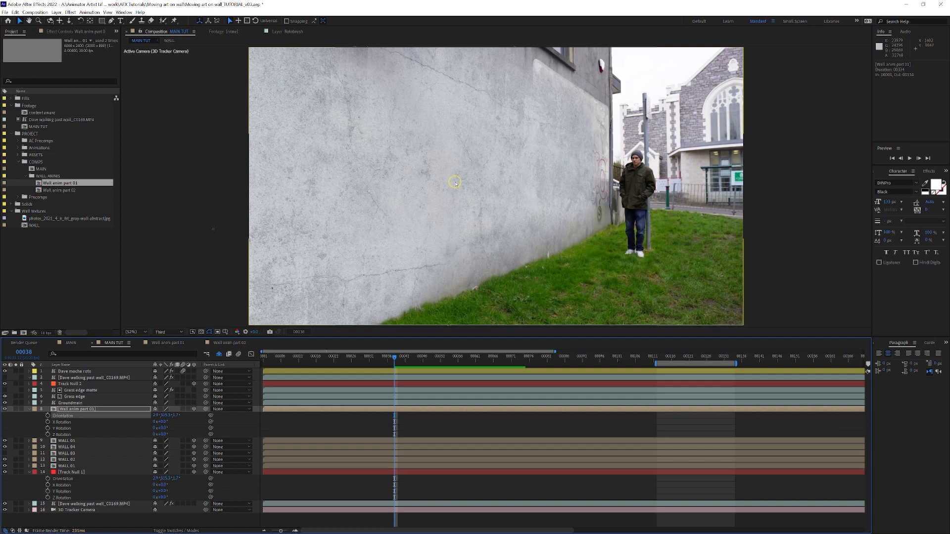
Copy the Position of Track Null 1 onto the Wall anim part 01 layer
scroll(468, 202, "down", 4)
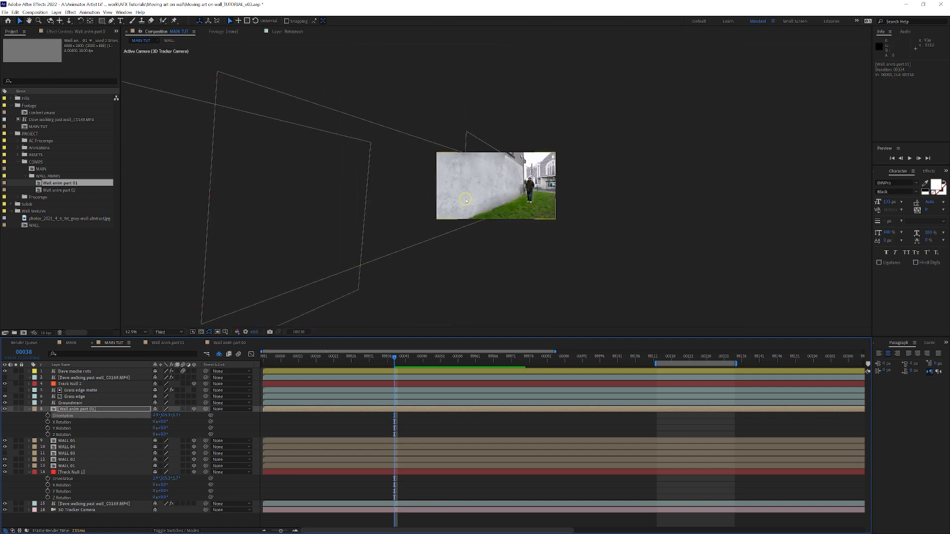
scroll(465, 201, "up", 2)
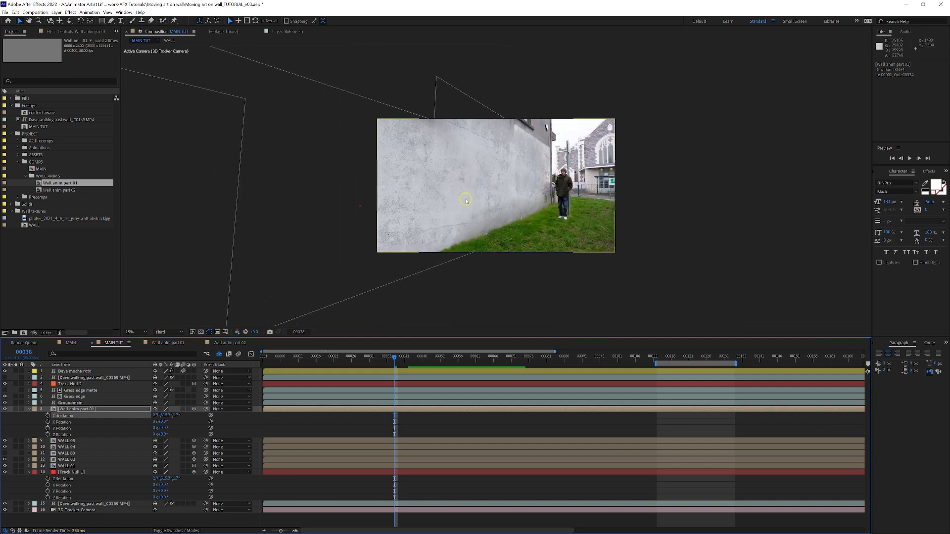
left_click(79, 472)
key("p")
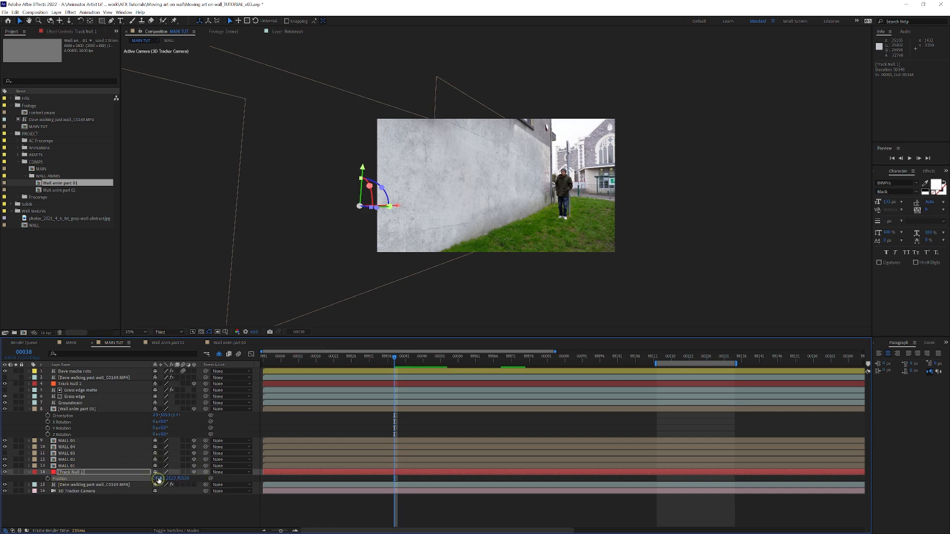
left_click(85, 409)
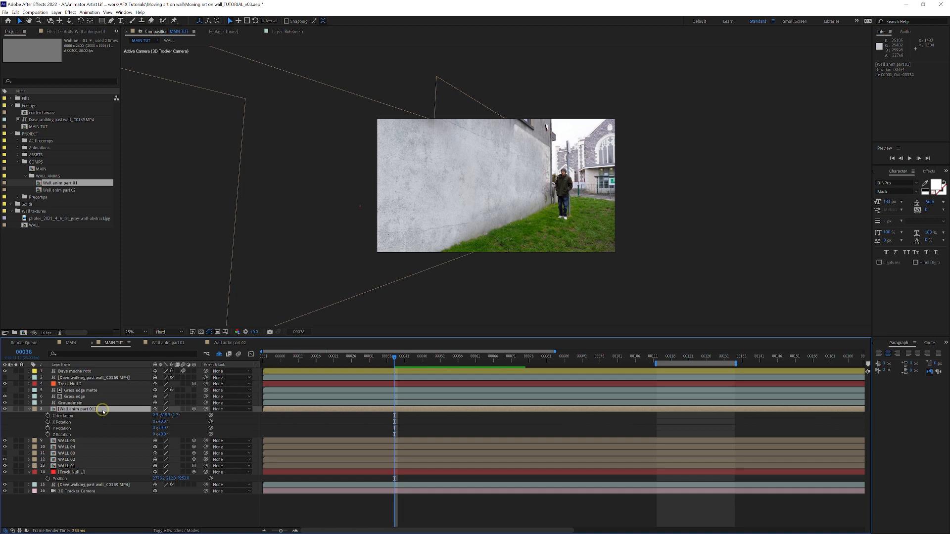
key("p")
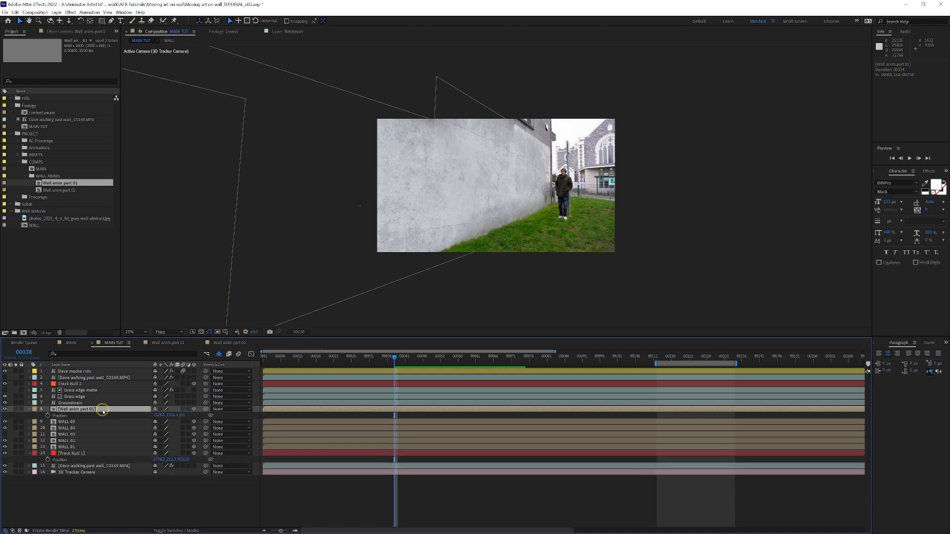
left_click(67, 416)
key("ctrl+v")
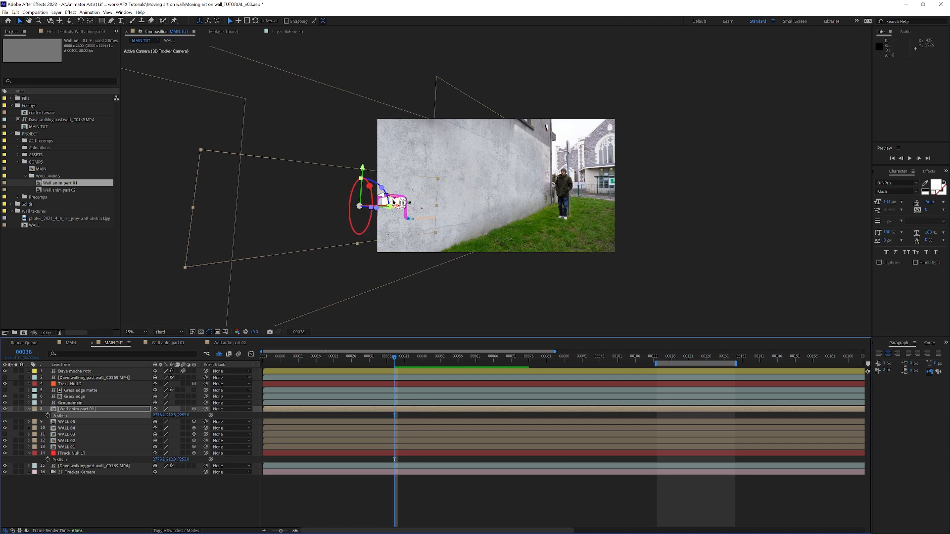
Move the Wall anim part 01 layer along the wall plane from the null's position towards the far half of the wall, slightly higher up
scroll(391, 213, "up", 2)
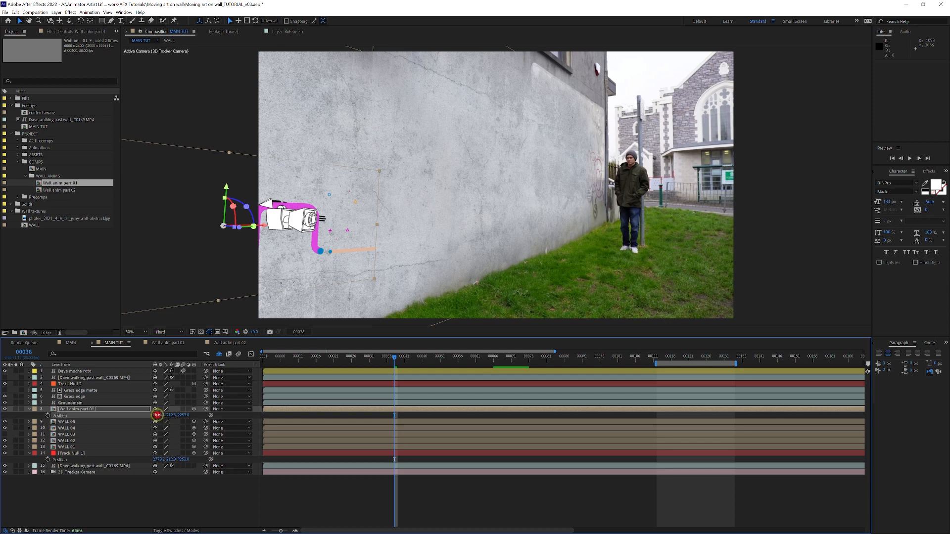
left_click_drag(157, 415, 333, 288)
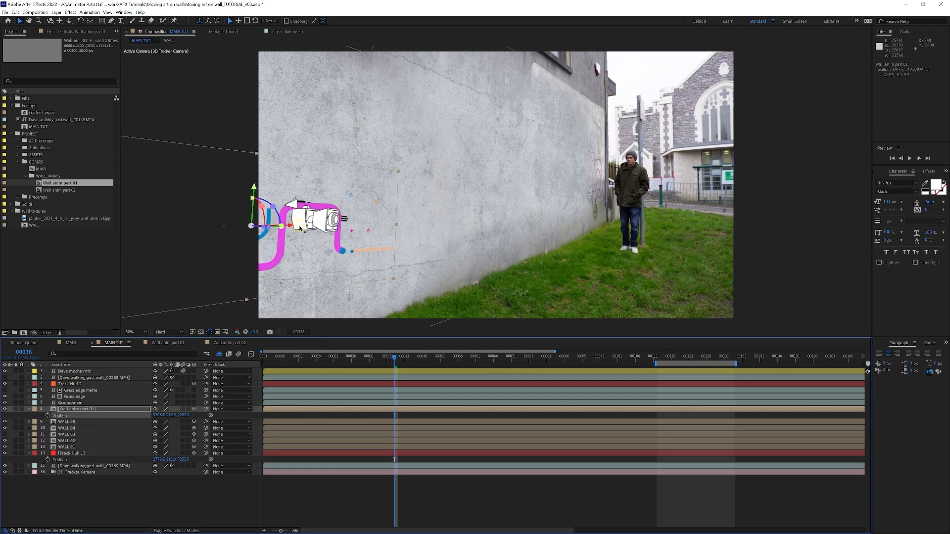
left_click_drag(291, 228, 488, 153)
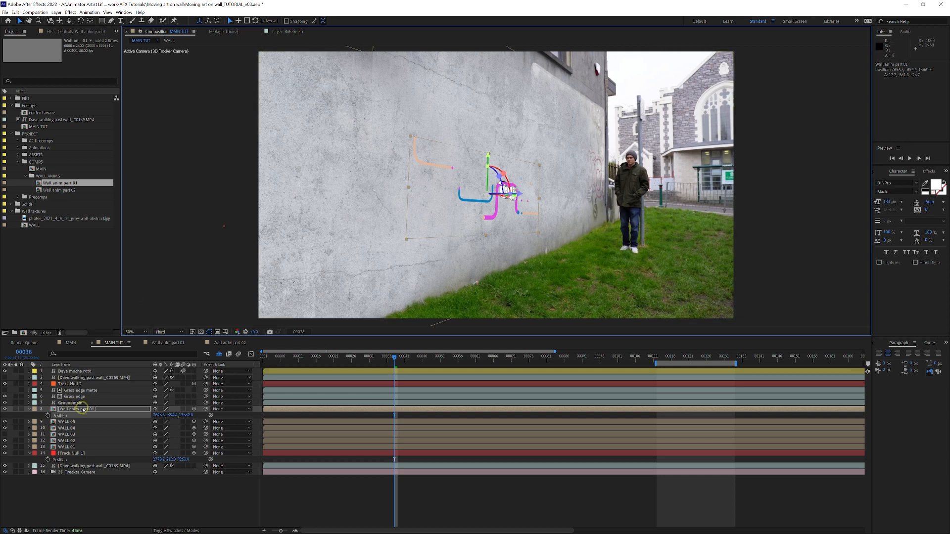
Check the width and height in the Composition Settings of Wall anim part 01 without changing them
left_click(130, 411)
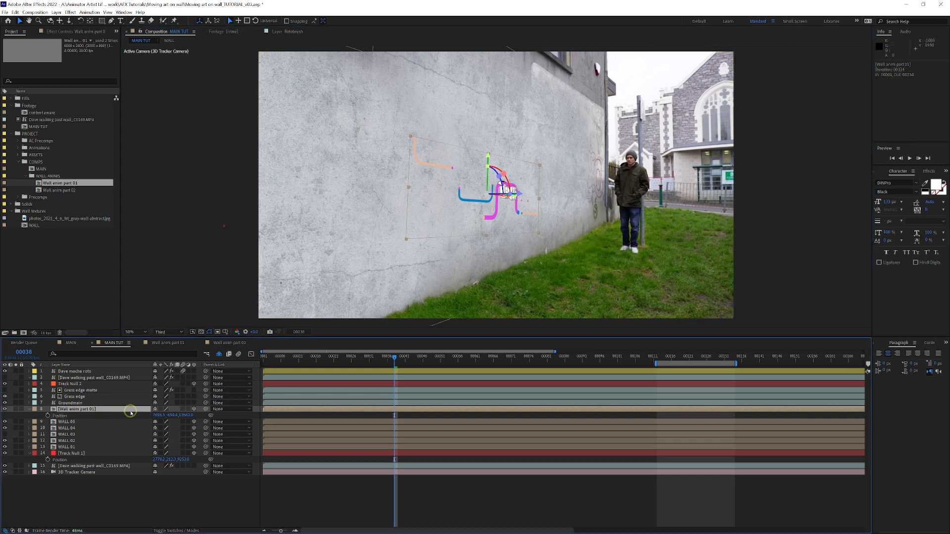
left_click(176, 345)
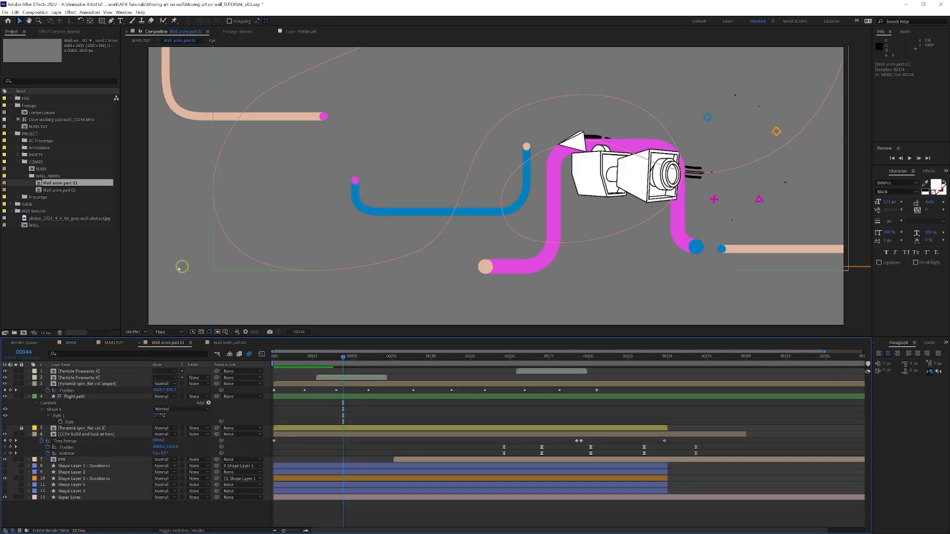
right_click(133, 263)
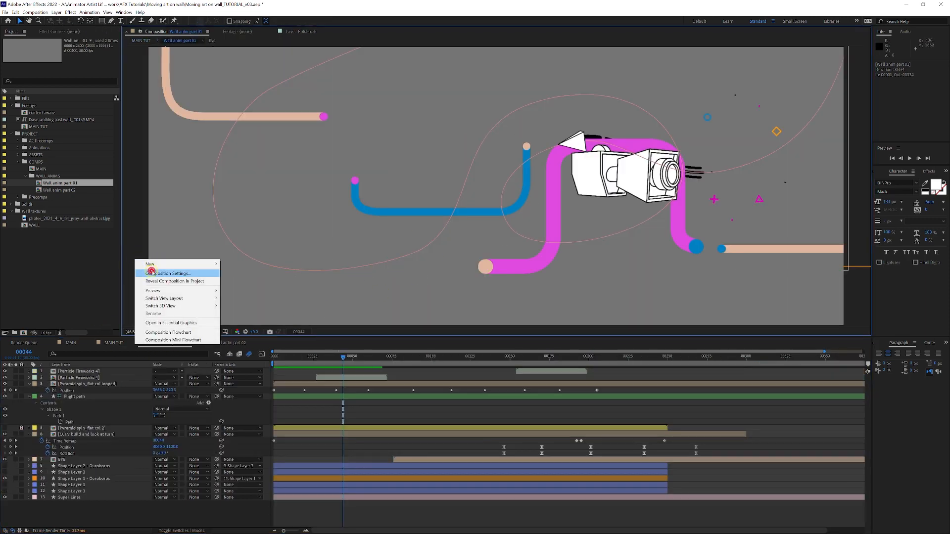
left_click(149, 272)
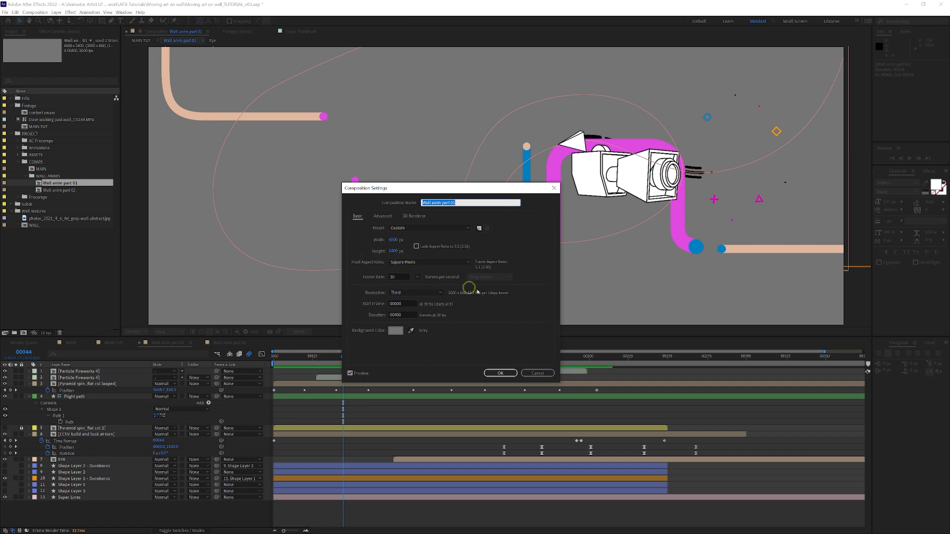
left_click(539, 373)
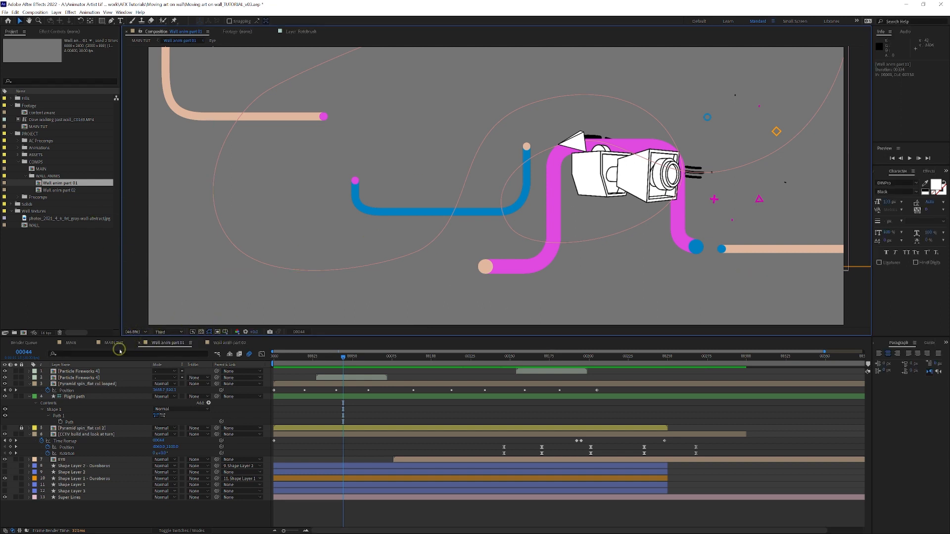
In MAIN TUT, scale Wall anim part 01 to 300% and move it upward and along the wall towards the camera
left_click(124, 344)
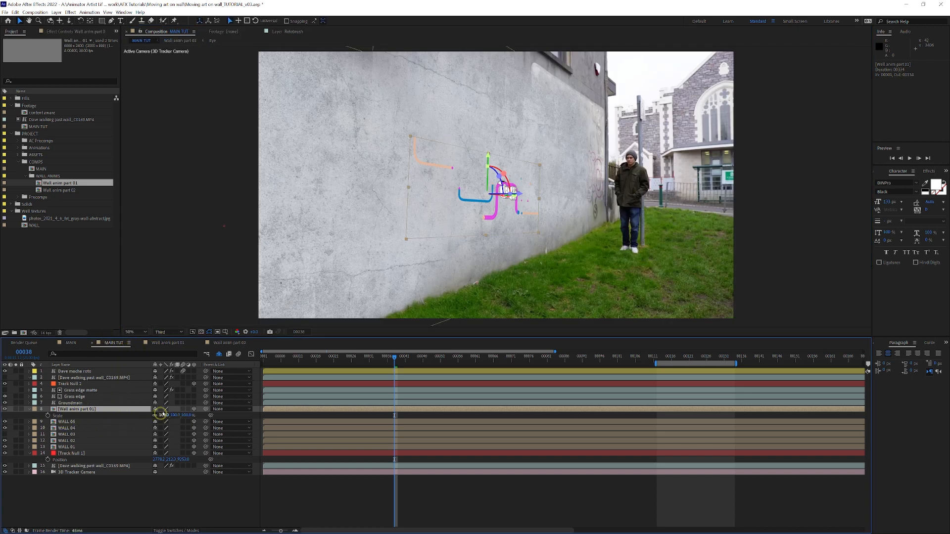
left_click(164, 416)
left_click(164, 416)
type("300")
key("Return")
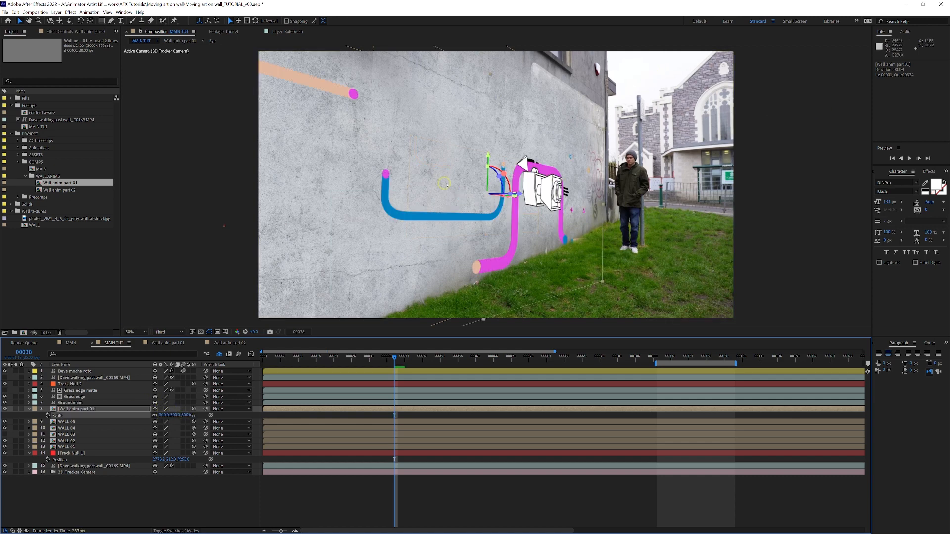
left_click_drag(488, 158, 488, 137)
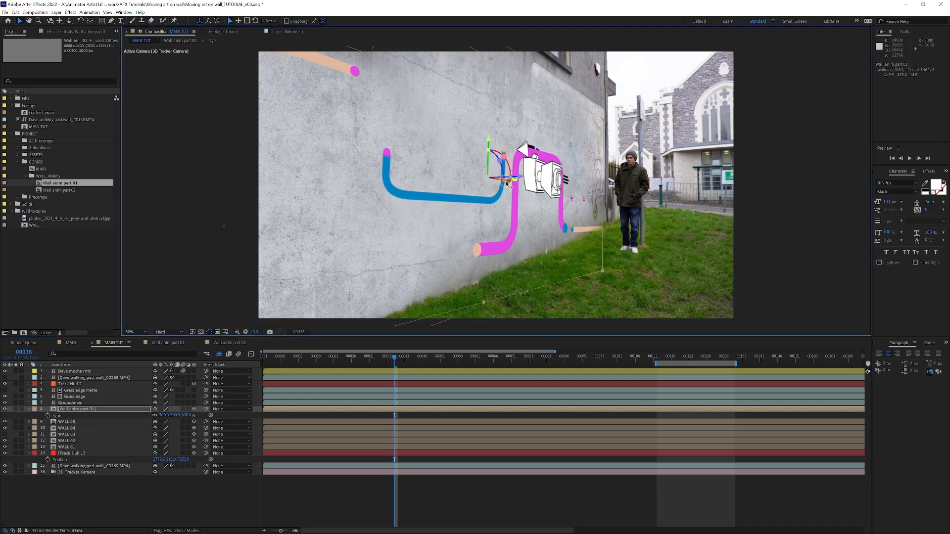
left_click_drag(508, 185, 434, 270)
Start the work area at frame 62 and preview the wall animation over the footage up to frame 198
left_click_drag(319, 363, 481, 357)
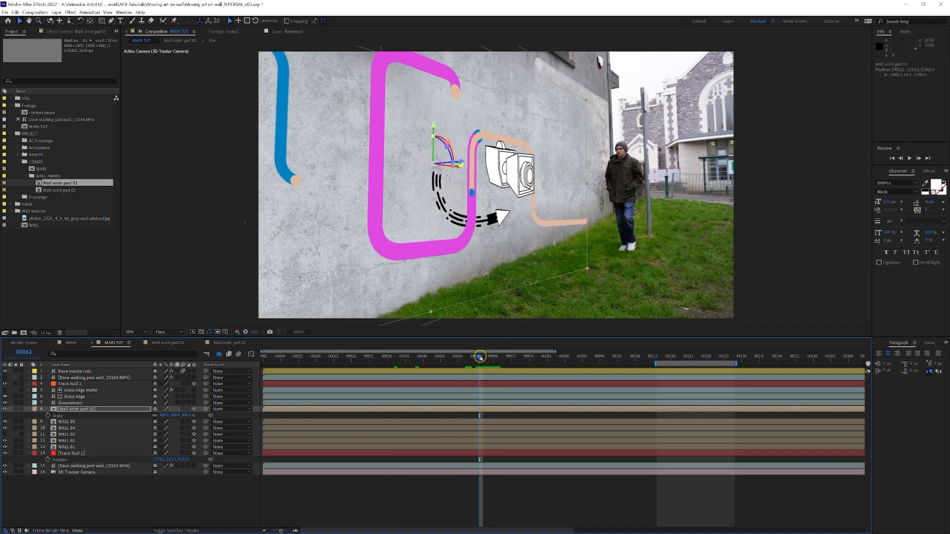
key("b")
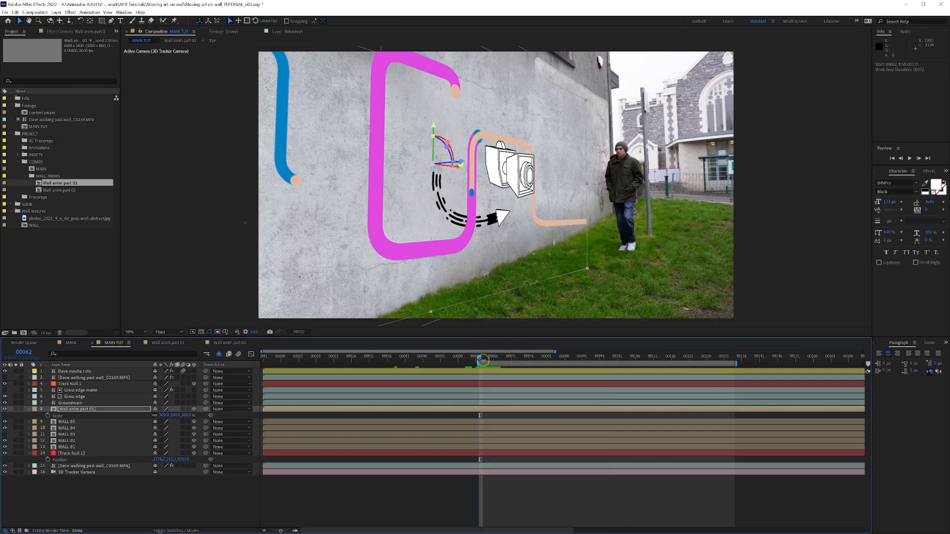
key("space")
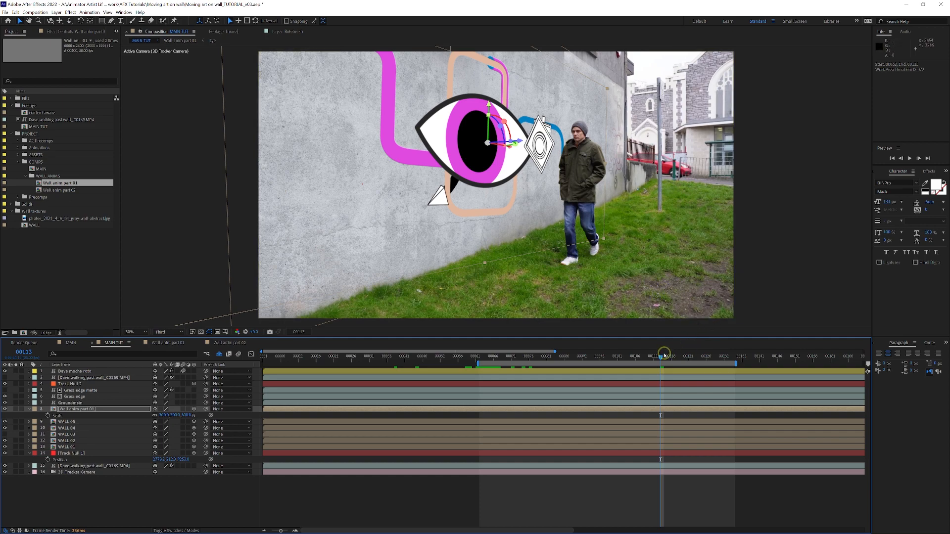
left_click_drag(664, 355, 736, 362)
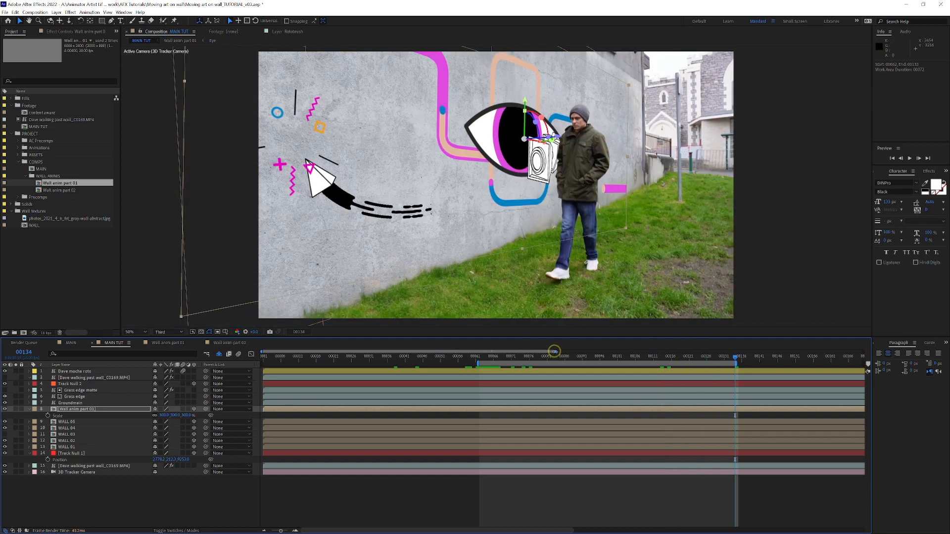
left_click_drag(554, 351, 729, 352)
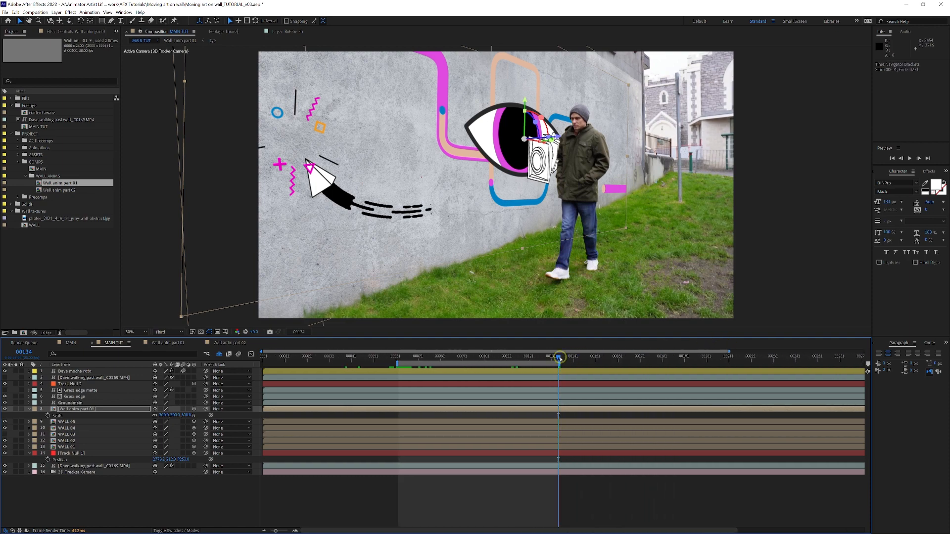
left_click_drag(559, 358, 701, 362)
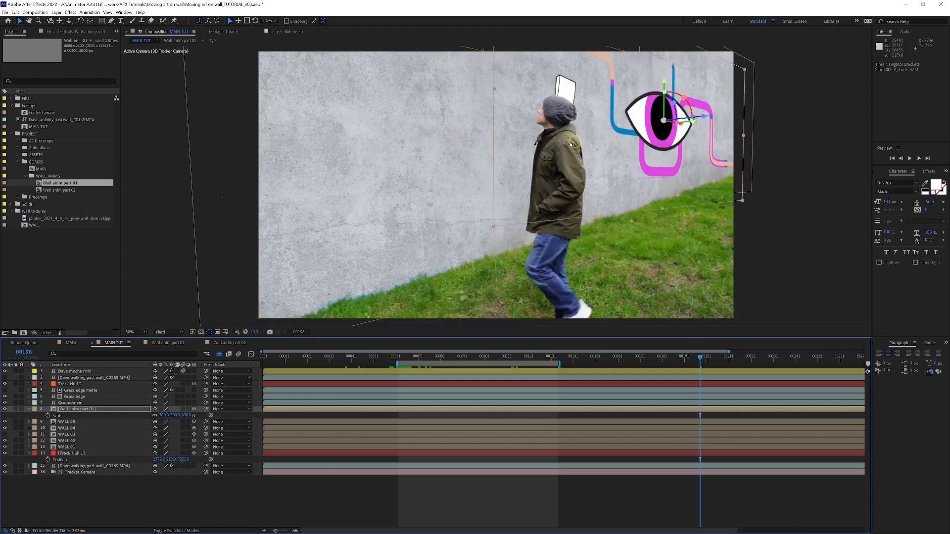
Review the artwork's placement on the wall in the finished MAIN composition, up to frame 190
left_click(78, 343)
left_click_drag(426, 357, 544, 359)
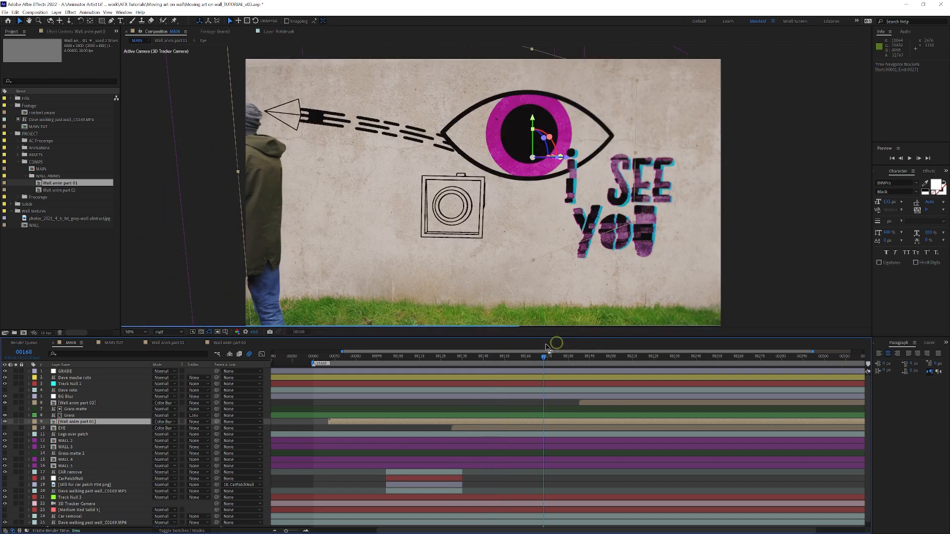
left_click_drag(340, 350, 248, 351)
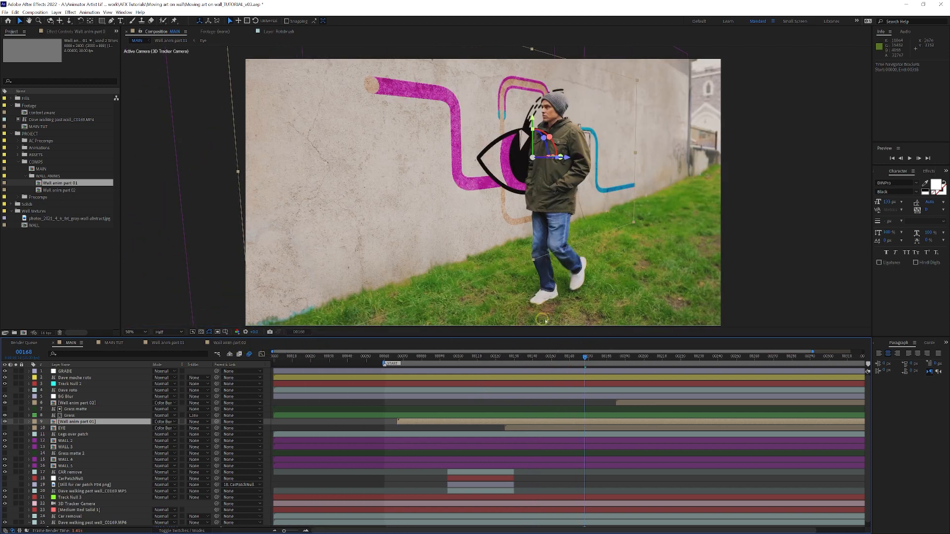
left_click_drag(587, 357, 625, 359)
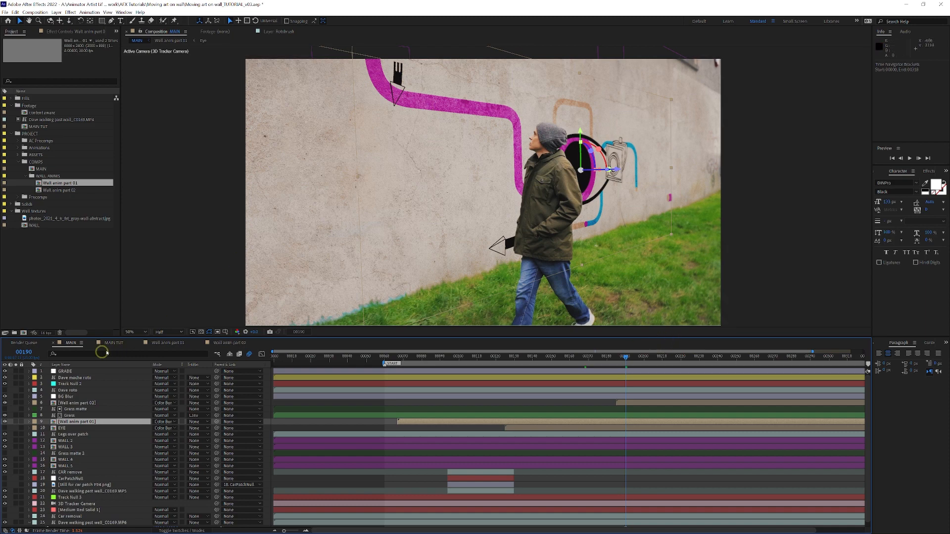
In MAIN TUT, slide Wall anim part 01 further along the wall towards the camera and rotate it slightly counterclockwise, checking it through frame 181
left_click(118, 343)
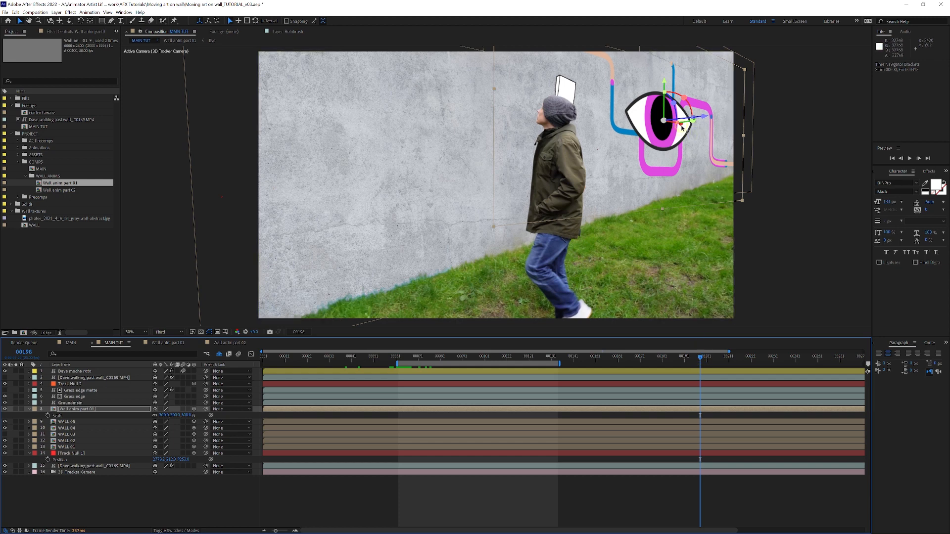
left_click_drag(683, 127, 660, 126)
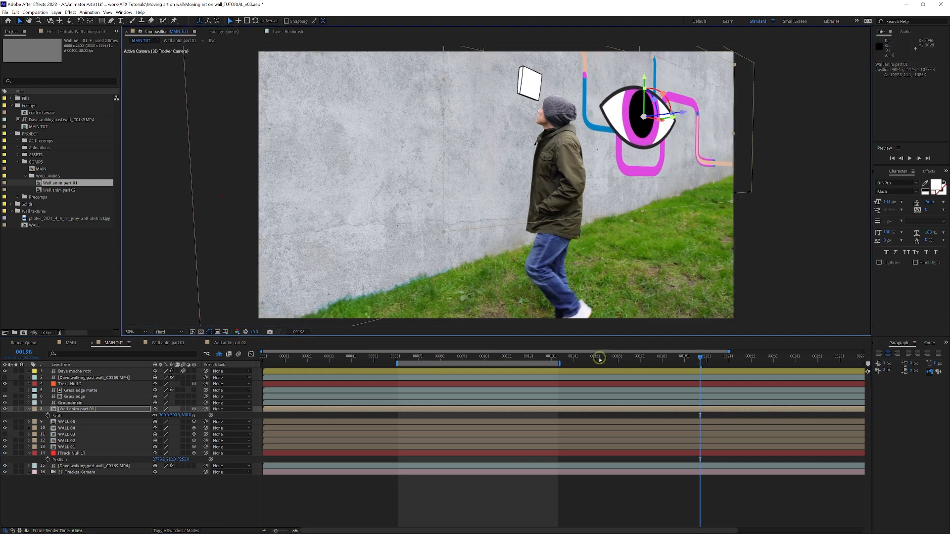
left_click_drag(598, 358, 455, 361)
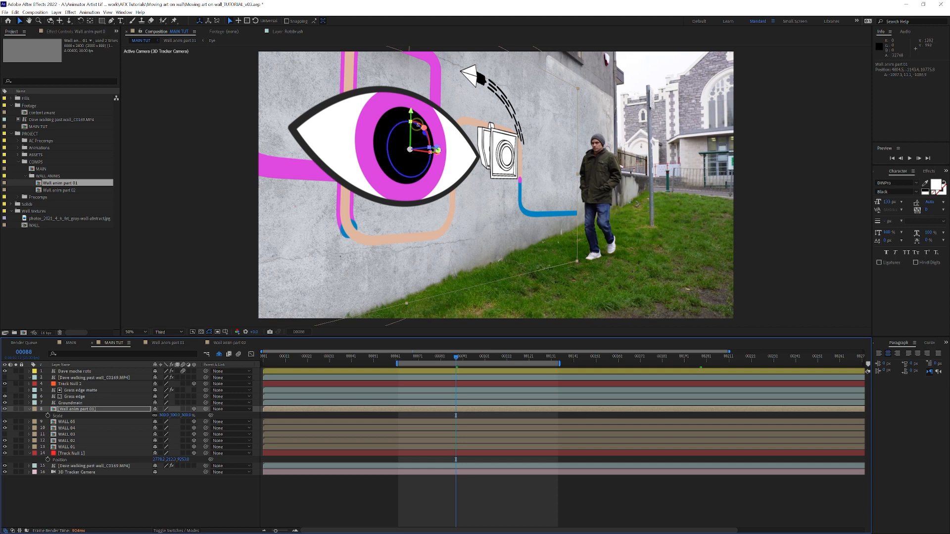
left_click_drag(418, 124, 428, 129)
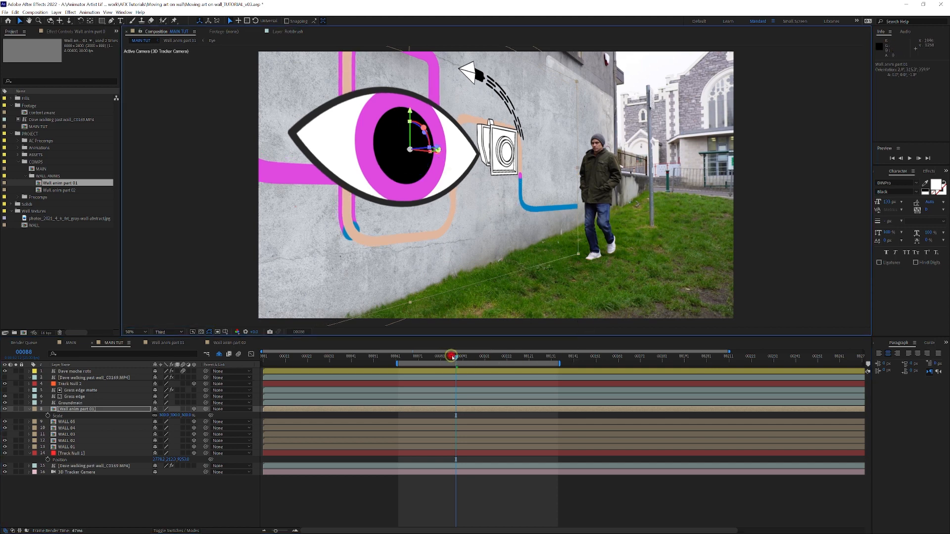
left_click_drag(453, 357, 658, 362)
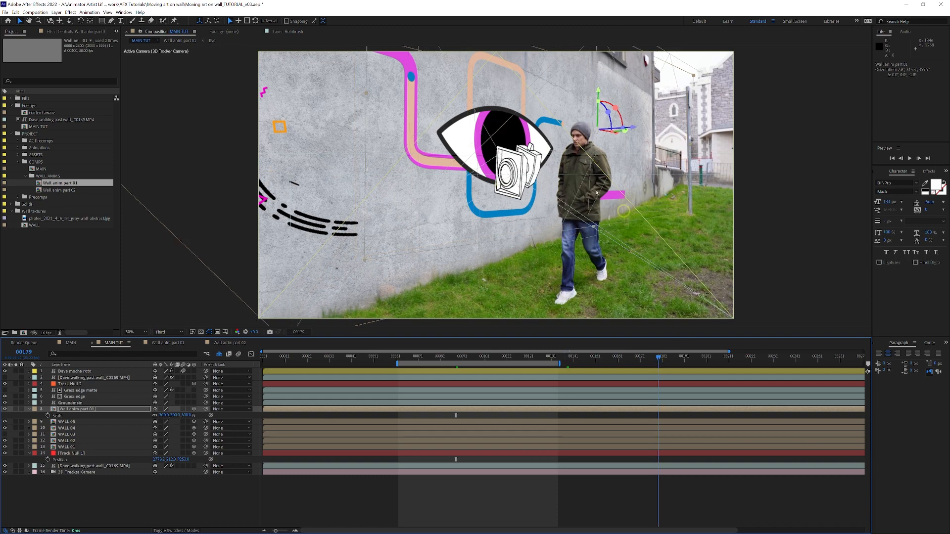
key("Page_Down")
key("Page_Down")
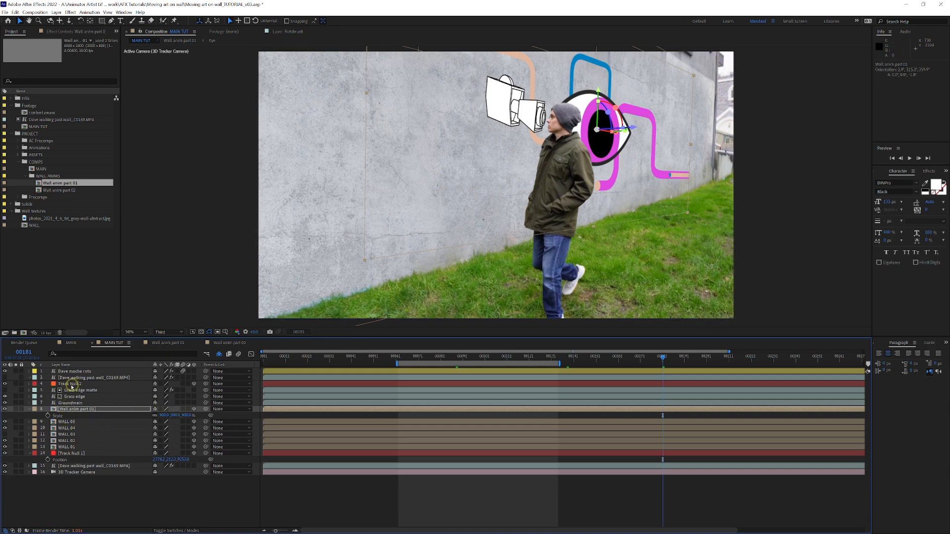
Set the label colour of the Wall anim part 01 layer to Yellow
left_click(81, 409)
left_click(34, 409)
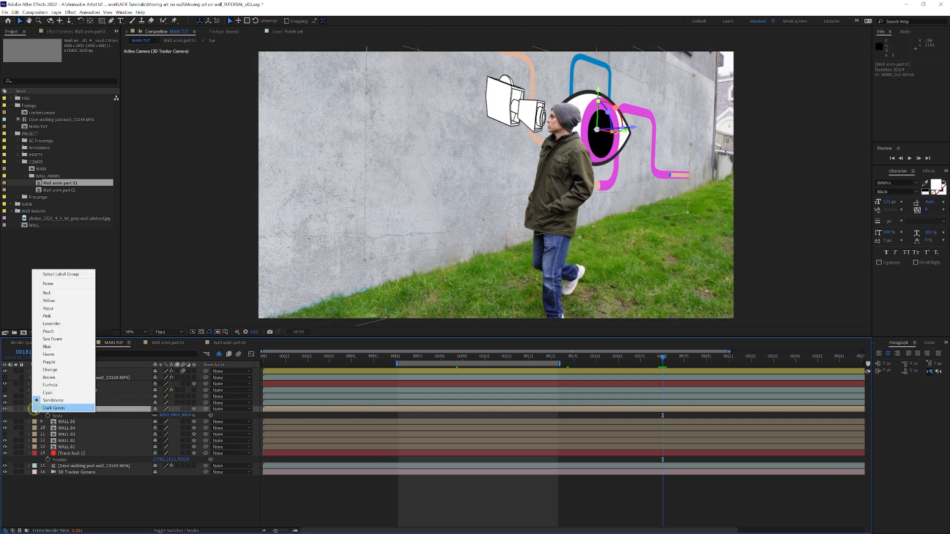
left_click(49, 300)
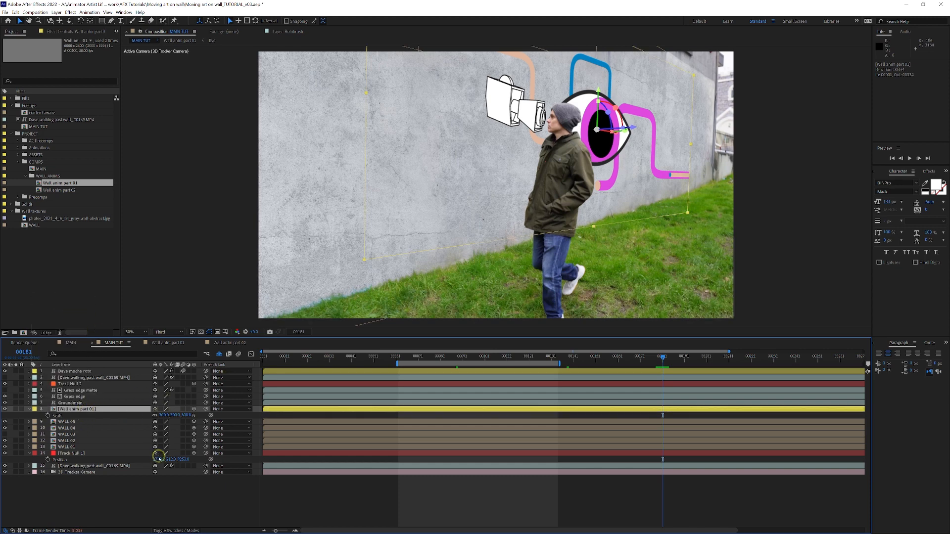
Duplicate the Wall anim part 01 layer and replace the copy's source with the Wall anim part 02 composition
key("ctrl+d")
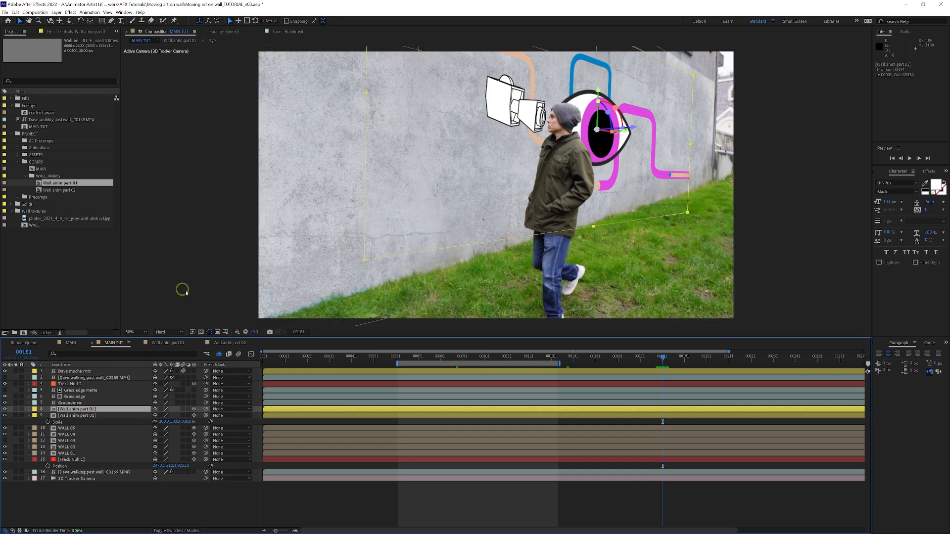
key("alt")
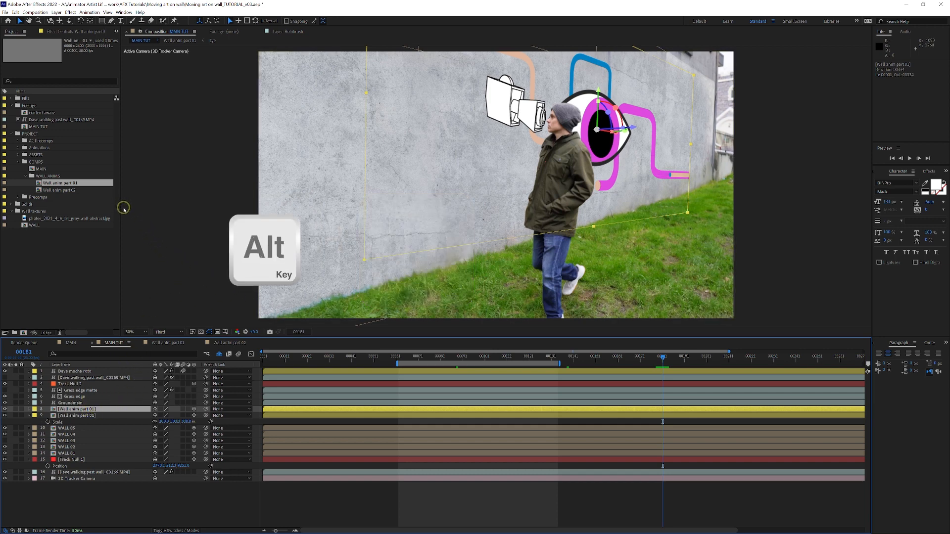
left_click_drag(66, 190, 83, 410)
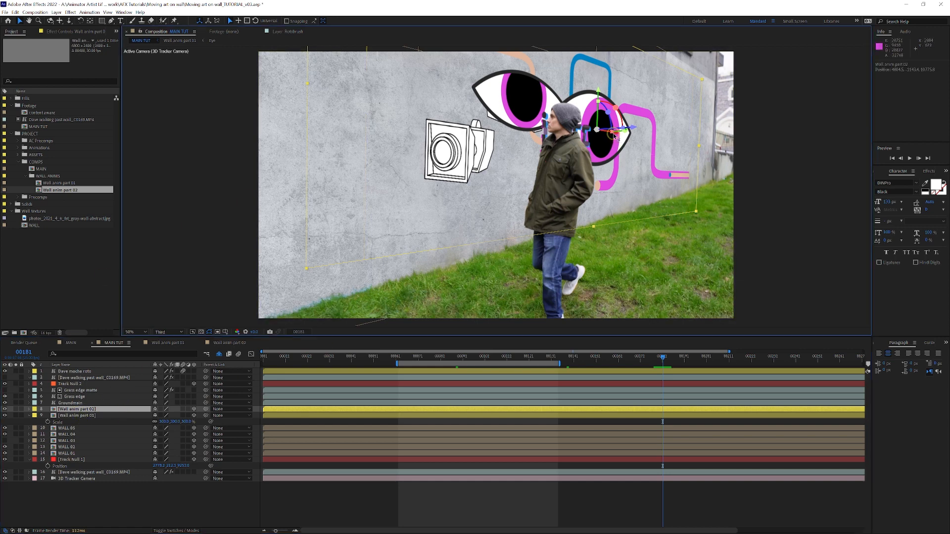
Move the Wall anim part 02 layer along the wall to the near section, and lower it at frame 211
left_click_drag(616, 134, 437, 150)
left_click_drag(664, 360, 729, 362)
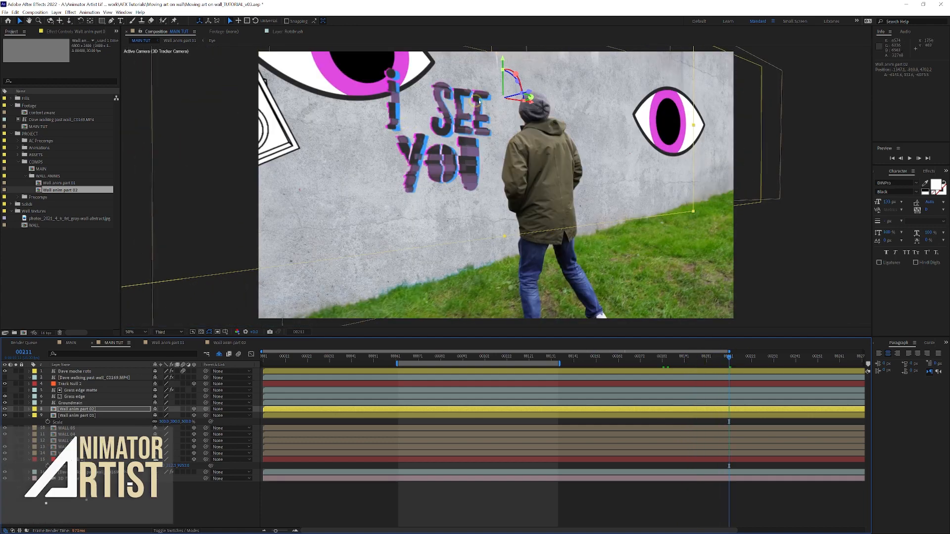
left_click_drag(502, 65, 508, 98)
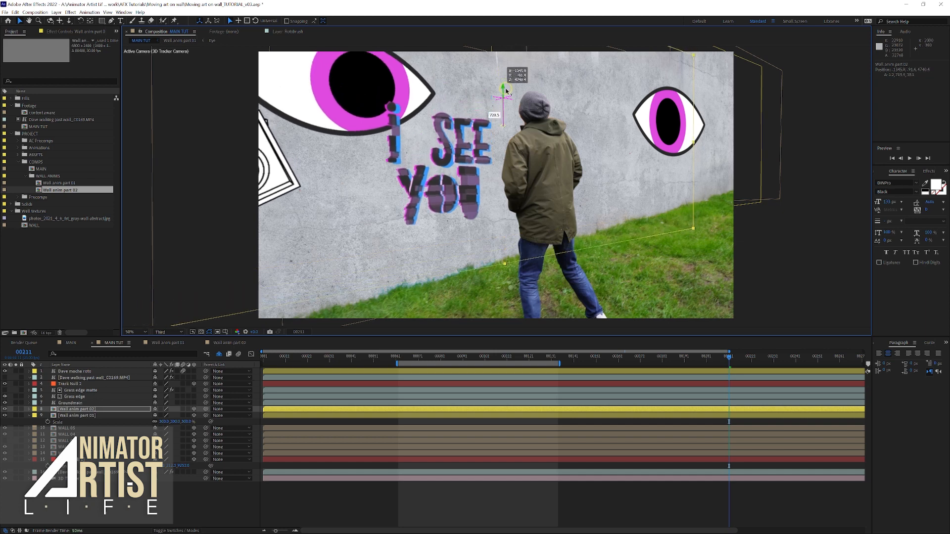
Scale the Wall anim part 02 layer to 250% and move it further down the wall
left_click(96, 409)
key("s")
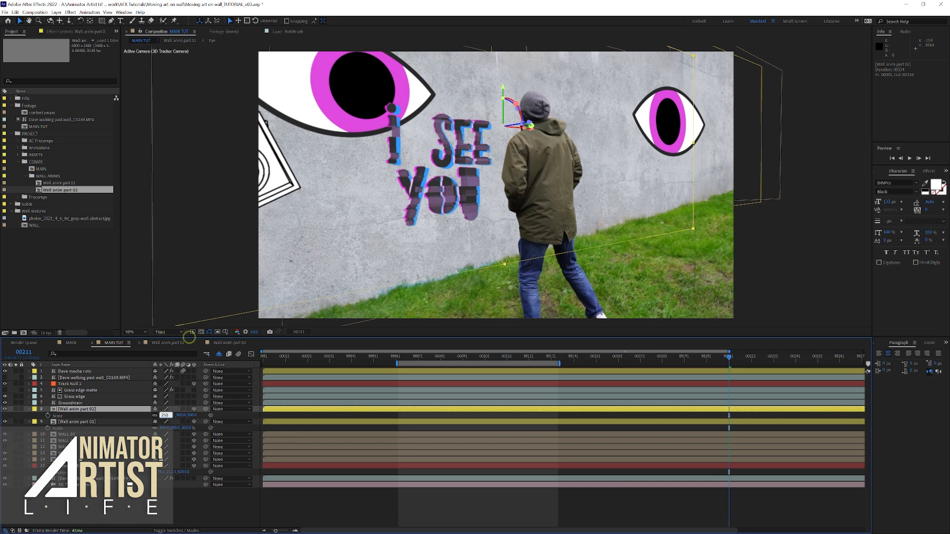
key("Return")
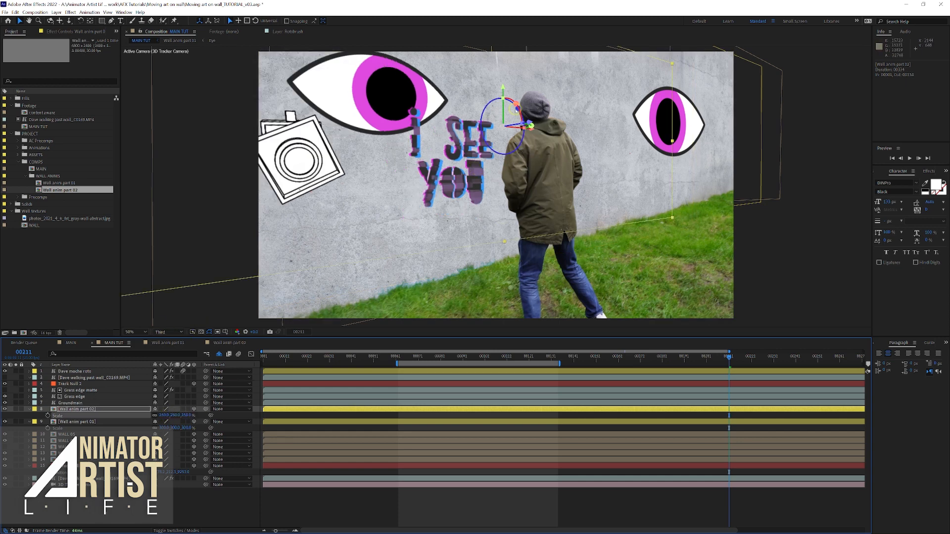
left_click_drag(502, 88, 503, 112)
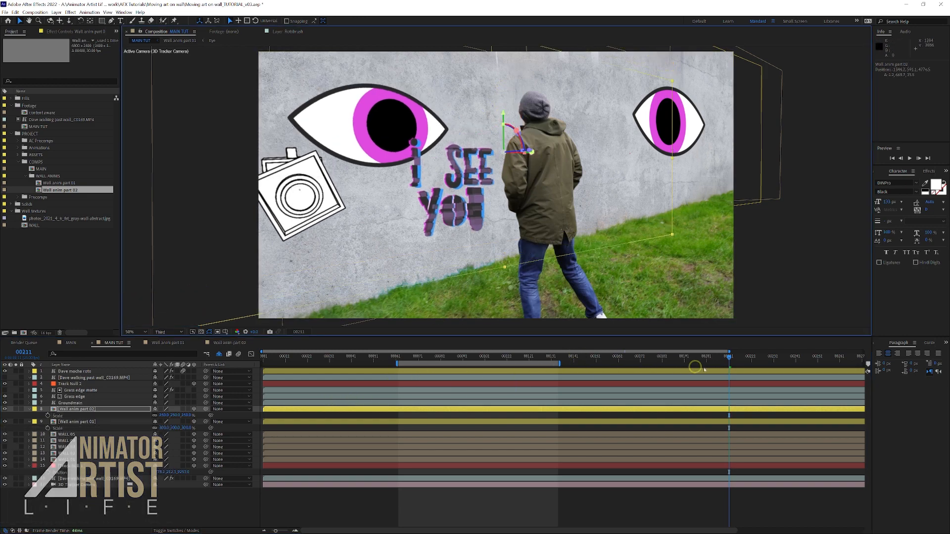
Shift the Wall anim part 02 layer to start at about frame 155 and set its label colour to Orange
left_click_drag(557, 357, 611, 364)
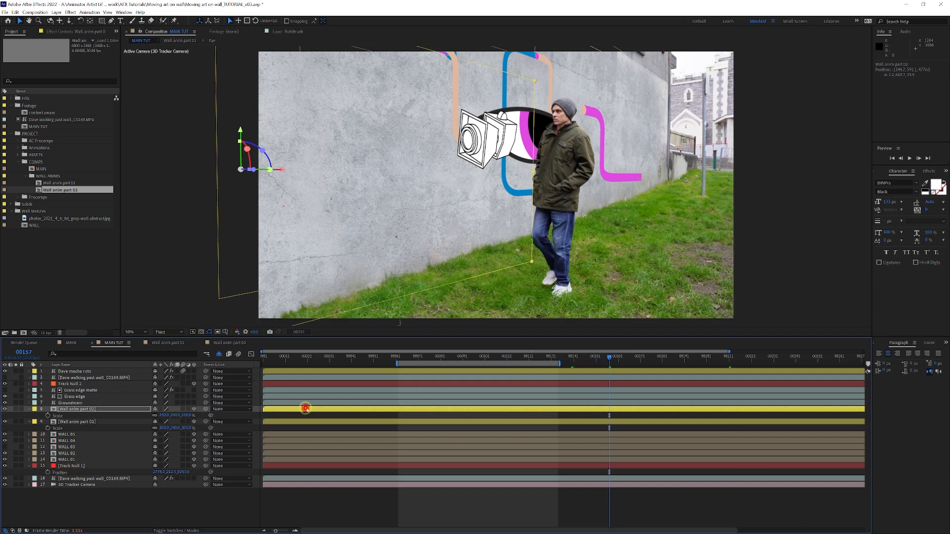
left_click_drag(303, 408, 636, 402)
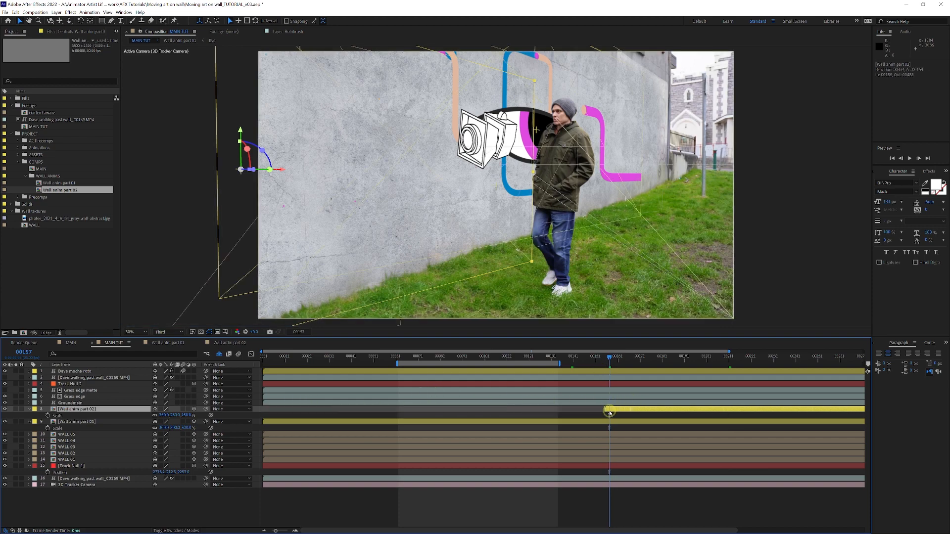
left_click(34, 409)
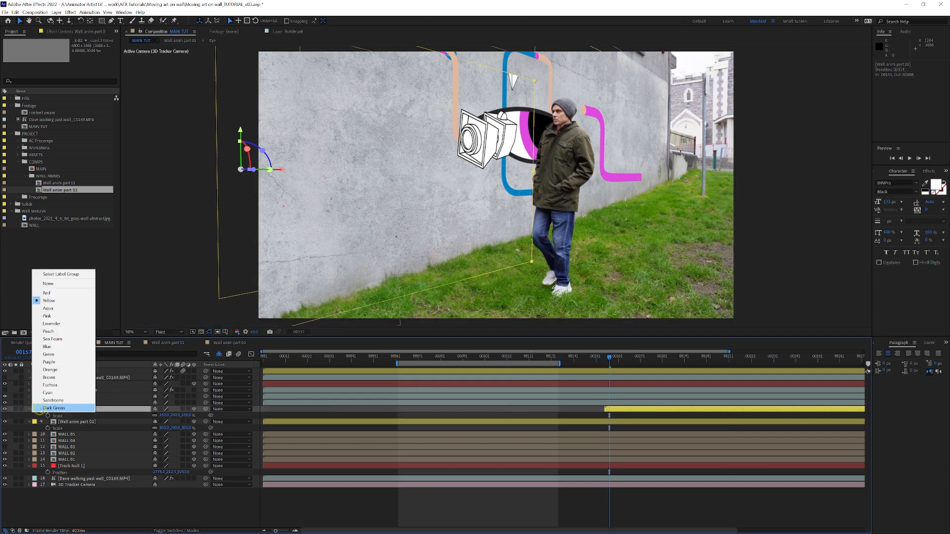
left_click(92, 369)
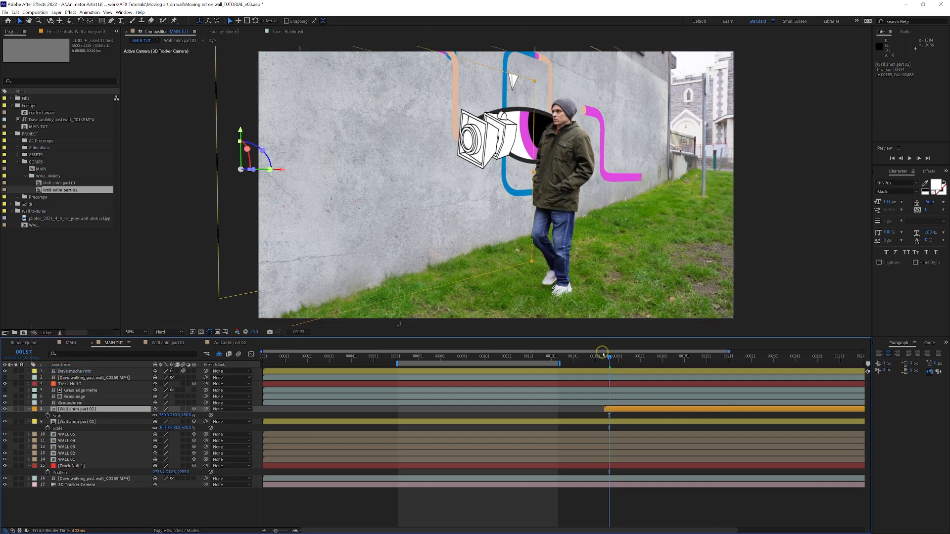
Review Wall anim part 02 over the footage up to frame 219 and compare it with the finished MAIN composition
left_click_drag(602, 354, 642, 360)
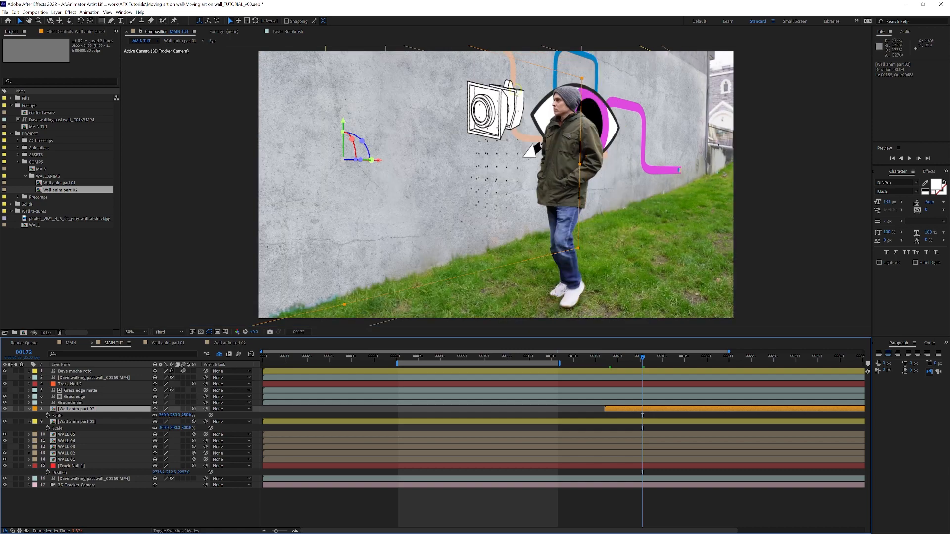
left_click_drag(655, 360, 747, 361)
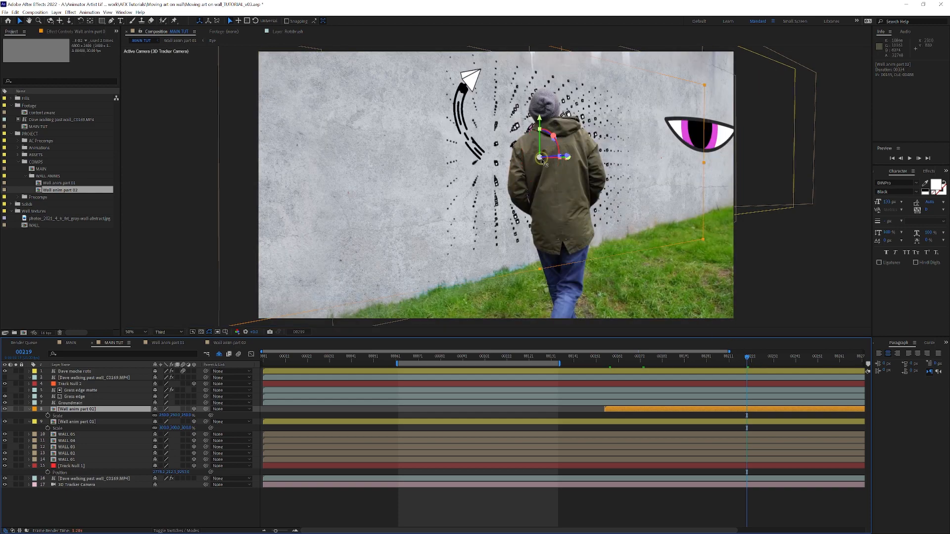
left_click(708, 362)
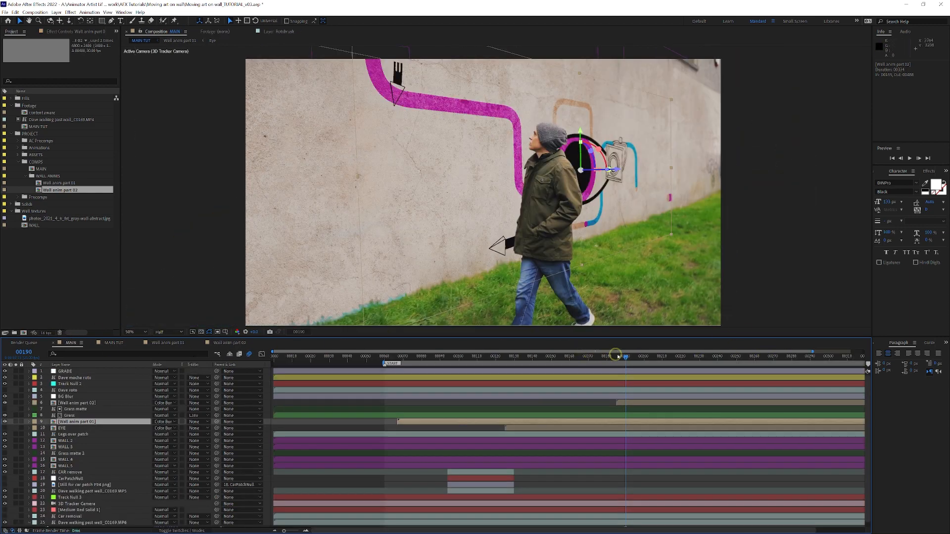
Review the wall artwork in the finished MAIN composition from frame 190 through frame 266
left_click_drag(645, 358, 707, 360)
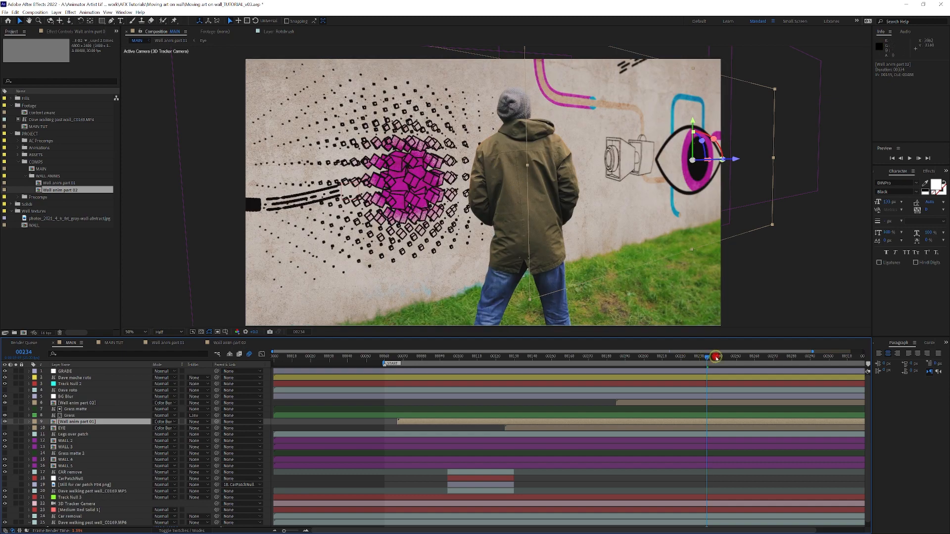
left_click_drag(716, 358, 761, 357)
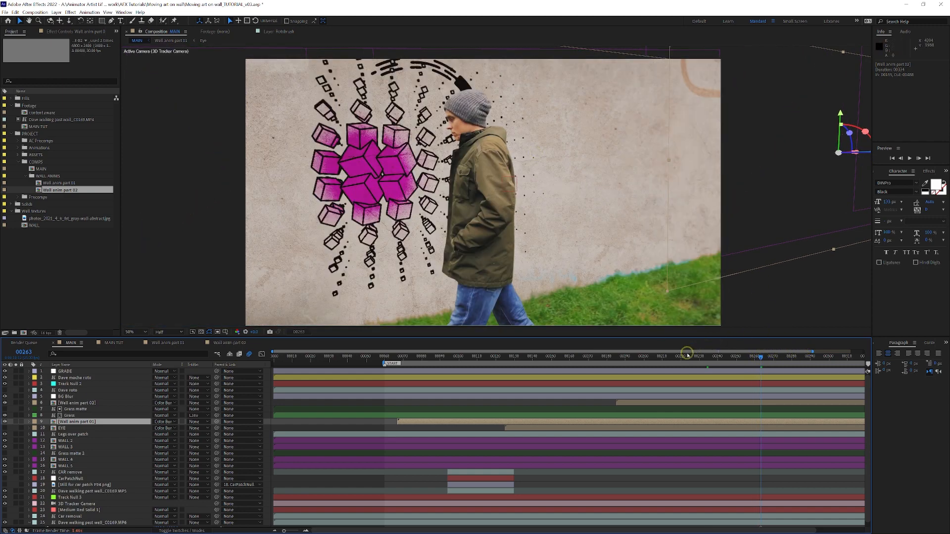
left_click_drag(686, 356, 766, 359)
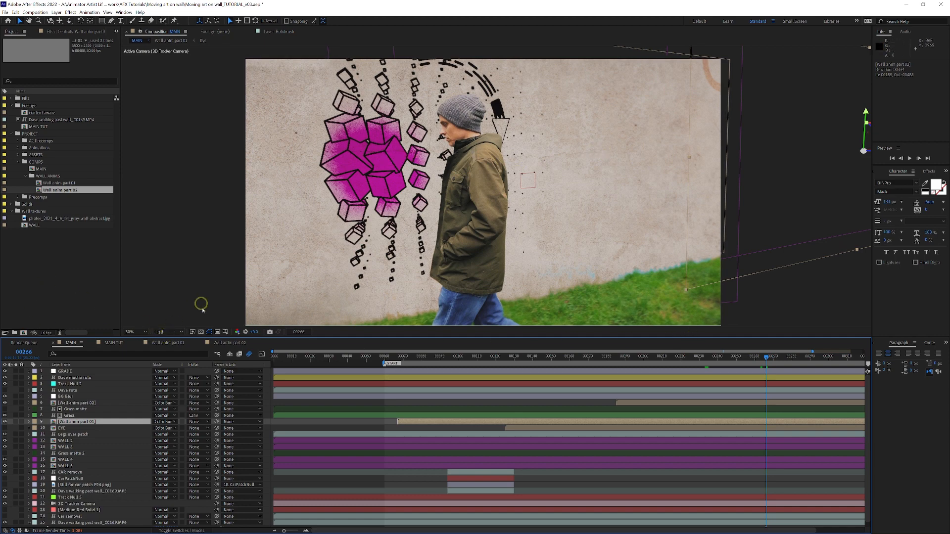
In MAIN TUT, move the Wall anim part 02 layer along the wall towards the near end at frame 221
left_click(114, 342)
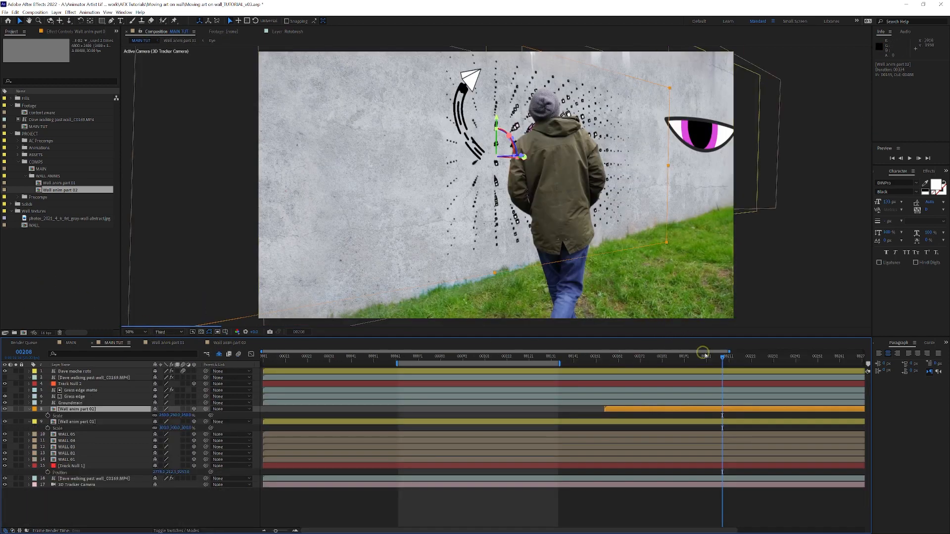
left_click(724, 357)
left_click(751, 356)
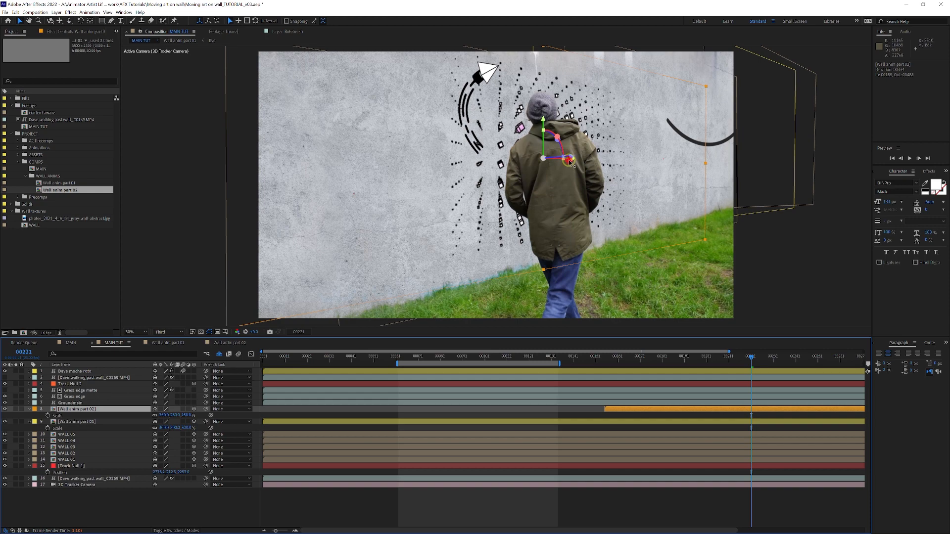
left_click_drag(570, 162, 502, 165)
At frame 269, lower the Wall anim part 02 layer's X position and shift it along the wall to about -4532, 663, 3456
left_click_drag(753, 359, 803, 363)
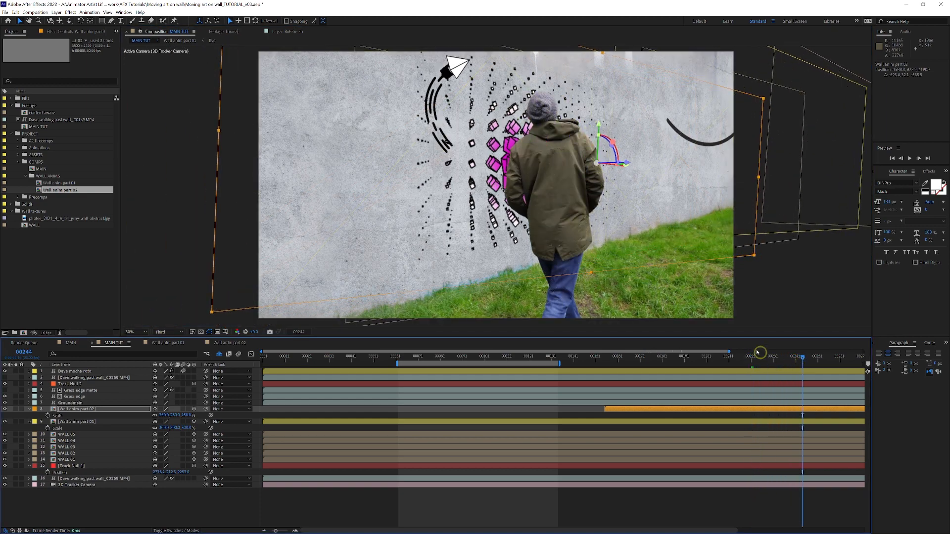
left_click_drag(729, 351, 797, 358)
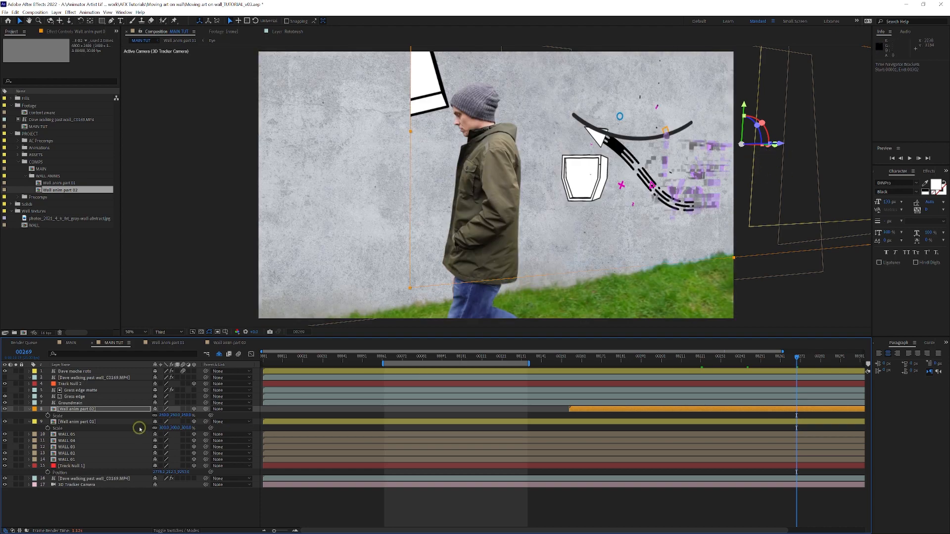
left_click(86, 410)
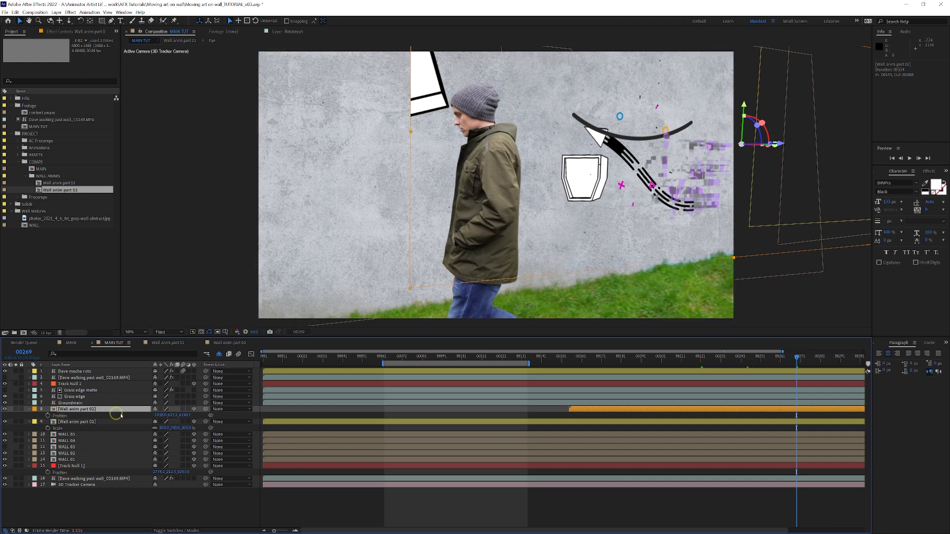
left_click_drag(155, 415, 0, 405)
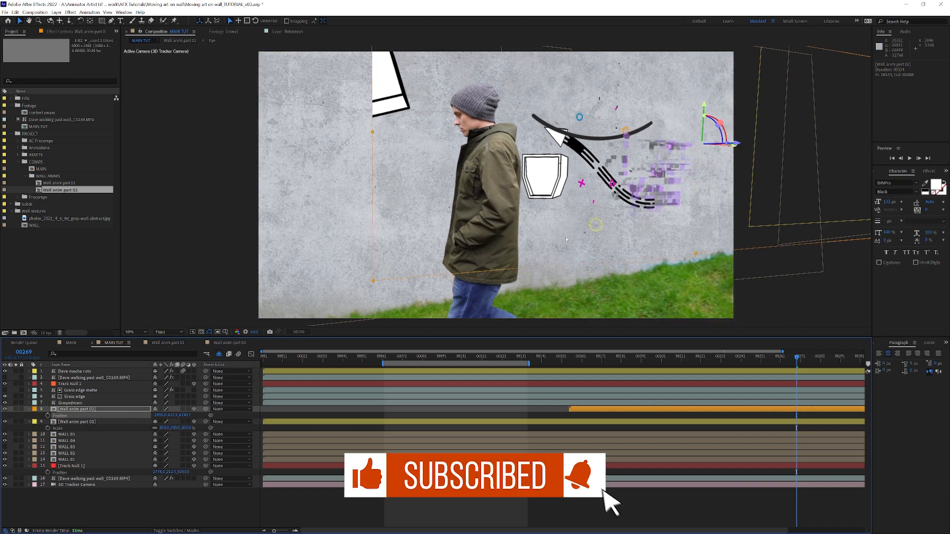
left_click_drag(157, 416, 0, 402)
left_click_drag(160, 415, 132, 396)
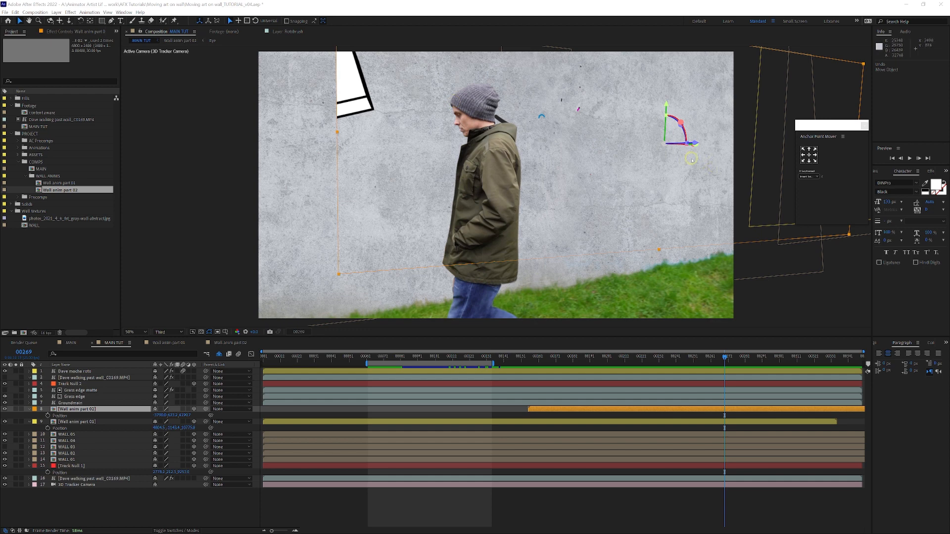
left_click_drag(693, 149, 399, 150)
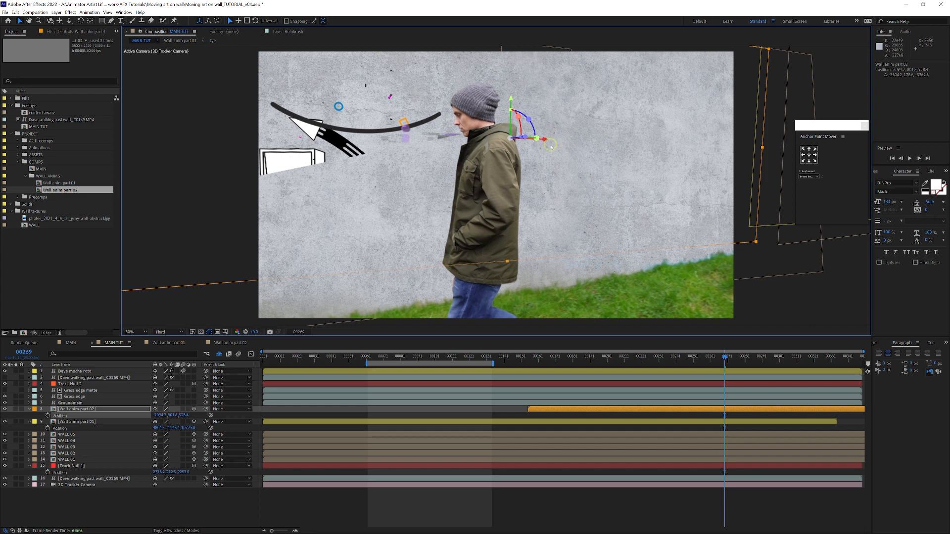
left_click_drag(551, 142, 667, 151)
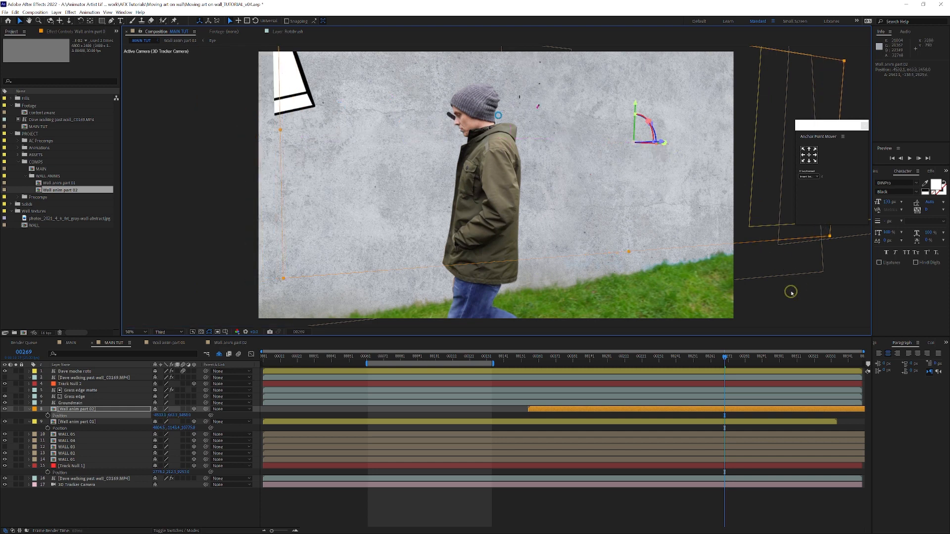
Switch the composition to the Top view and frame the wall and artwork layers from above
right_click(801, 290)
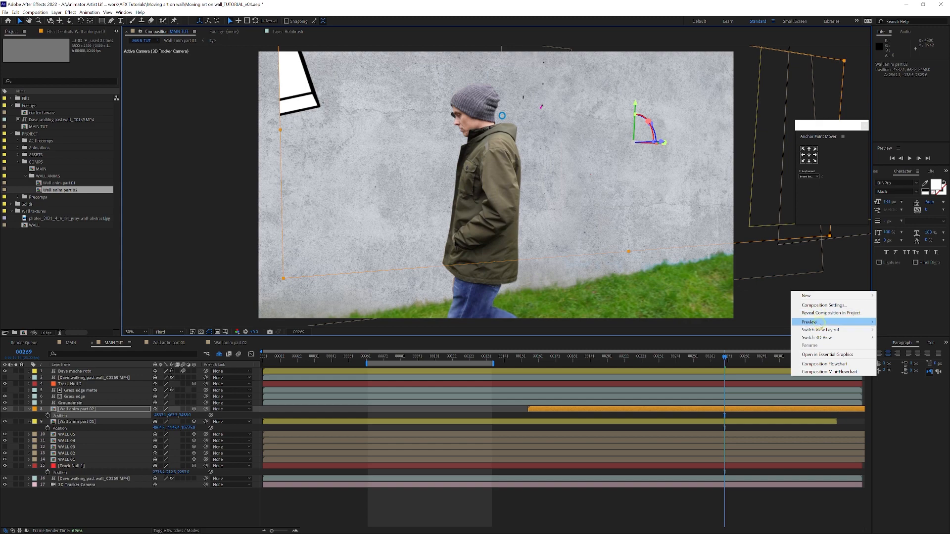
mouse_move(814, 337)
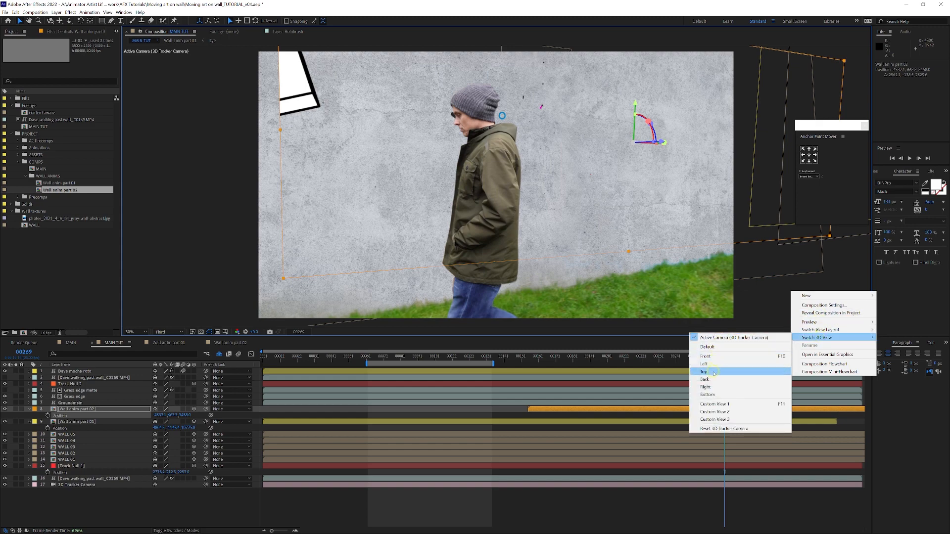
left_click(733, 371)
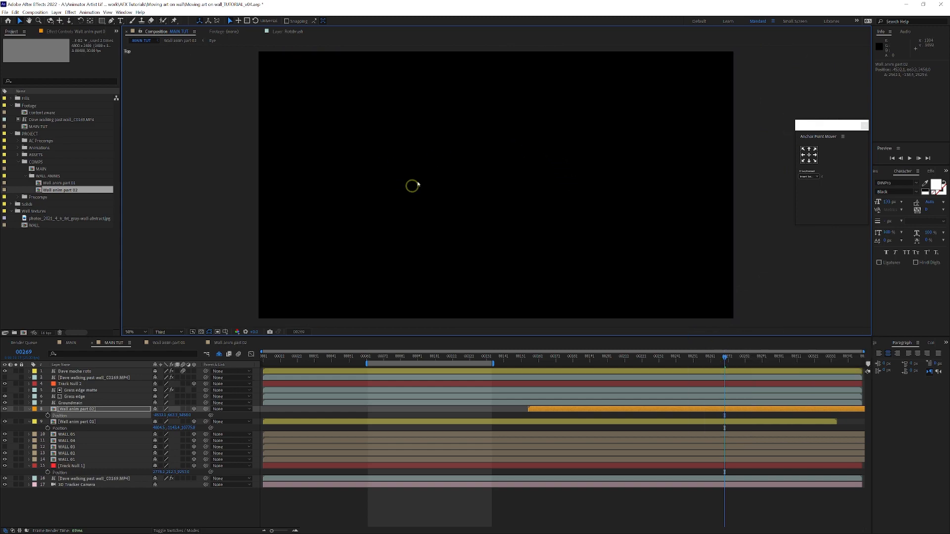
key("comma")
key("comma")
key("comma")
key("comma")
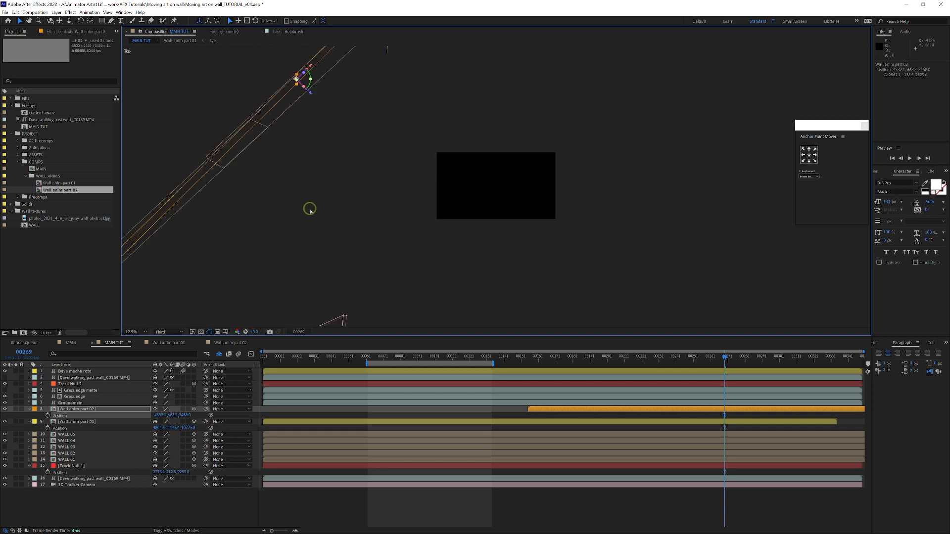
left_click_drag(310, 211, 412, 259)
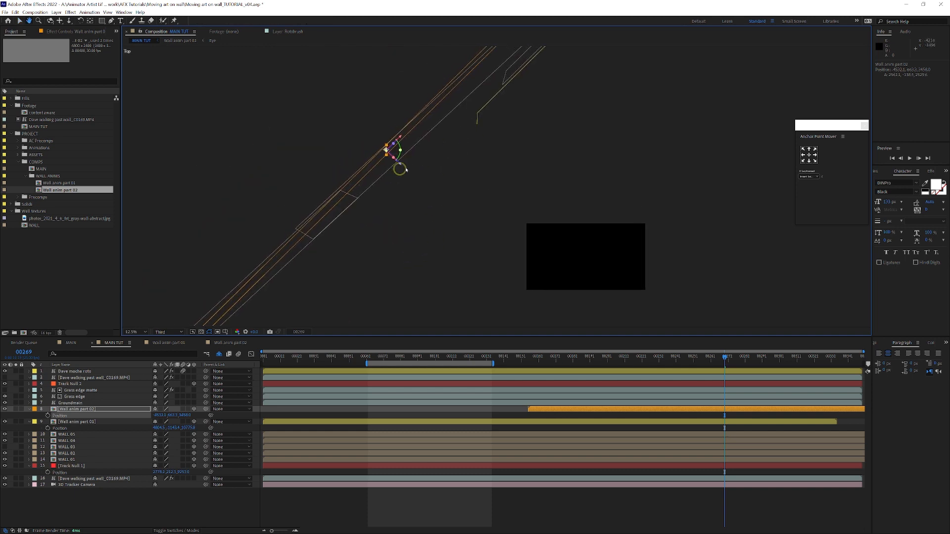
key("v")
key("comma")
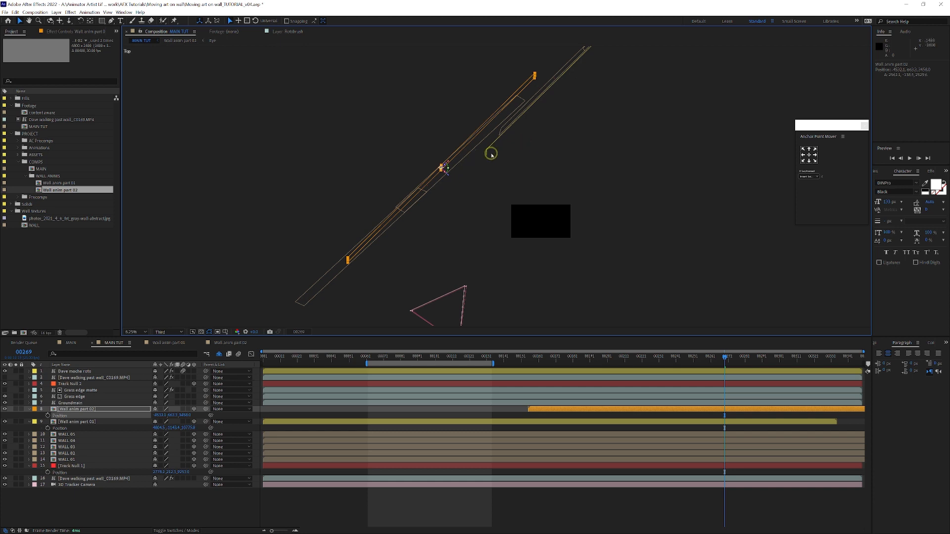
Compare the placement of the Wall anim part 02 layer with the WALL 05 layer from above
left_click(91, 411)
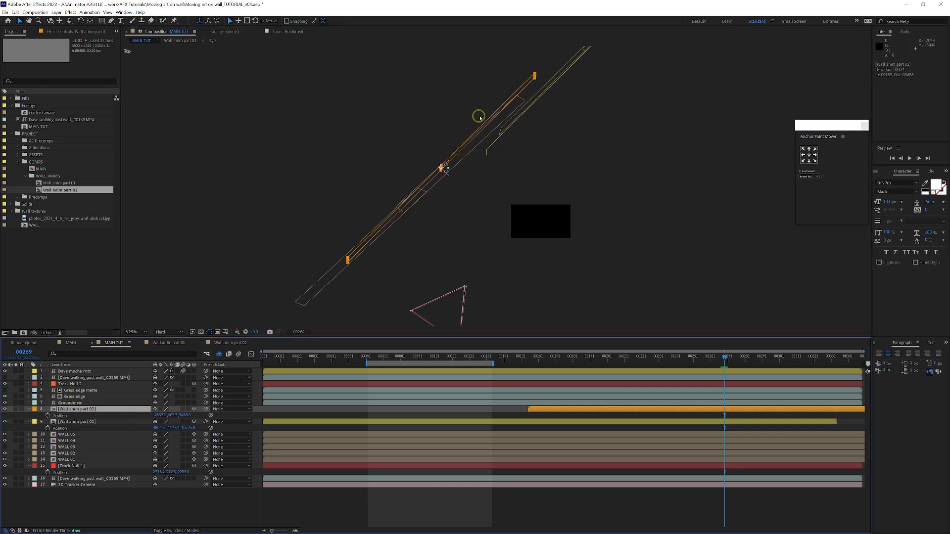
left_click(72, 434)
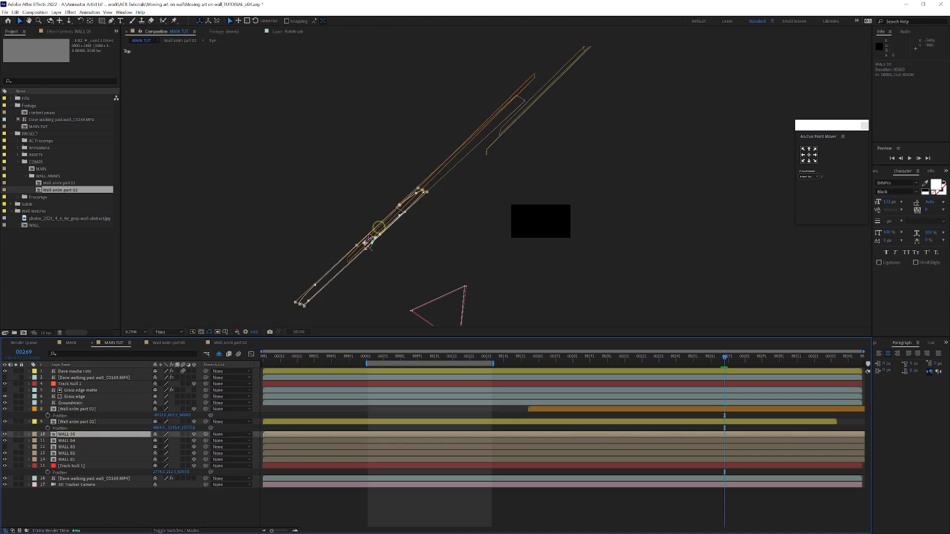
left_click(89, 409)
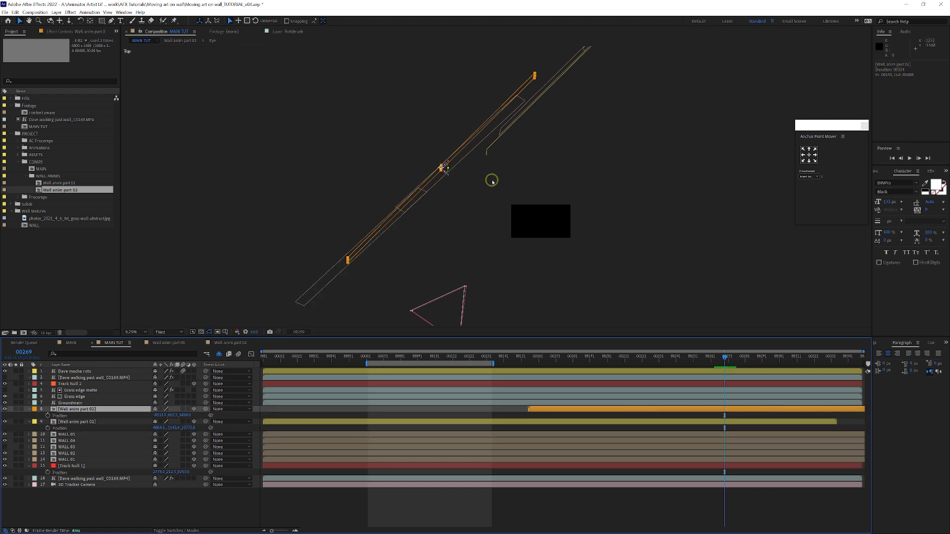
Try to move the Wall anim part 02 layer further along the wall in the Top view and check it against WALL 05
scroll(492, 182, "up", 1)
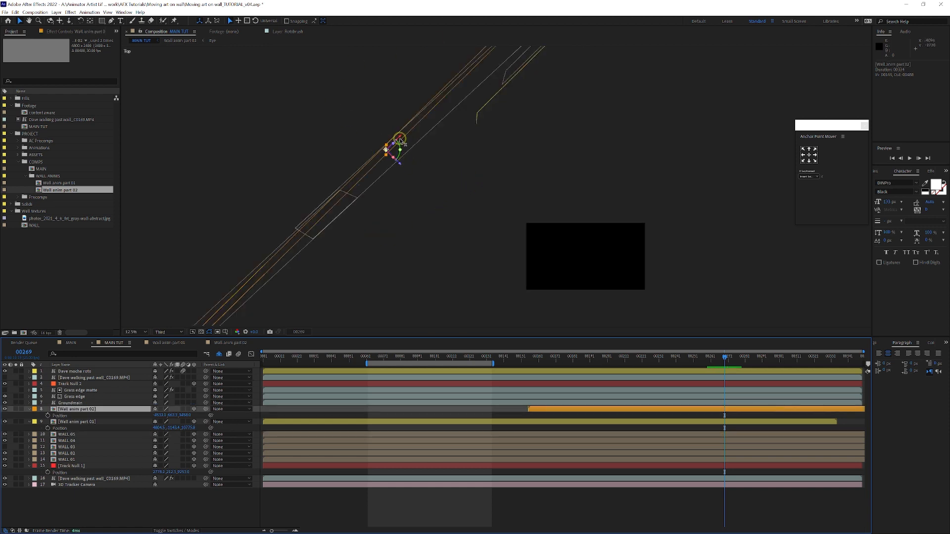
left_click_drag(401, 139, 569, 79)
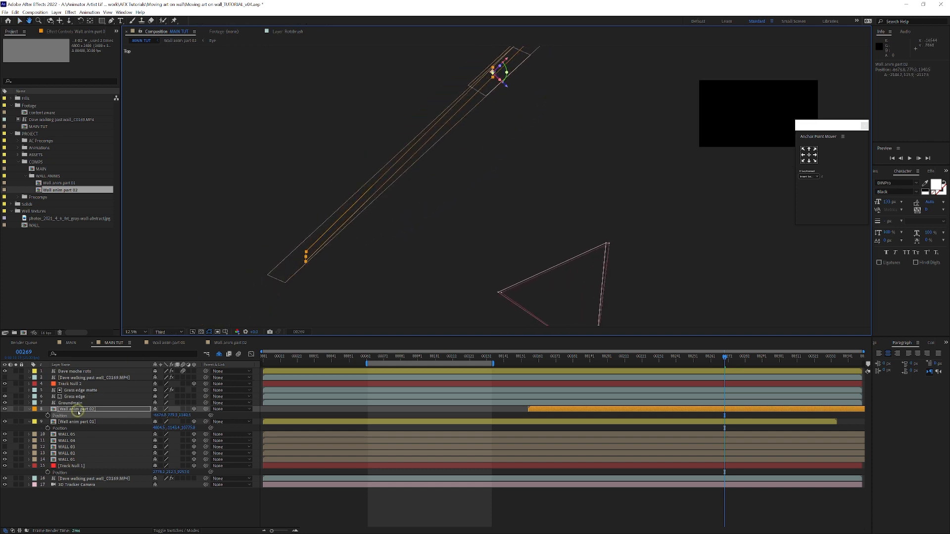
left_click(94, 435)
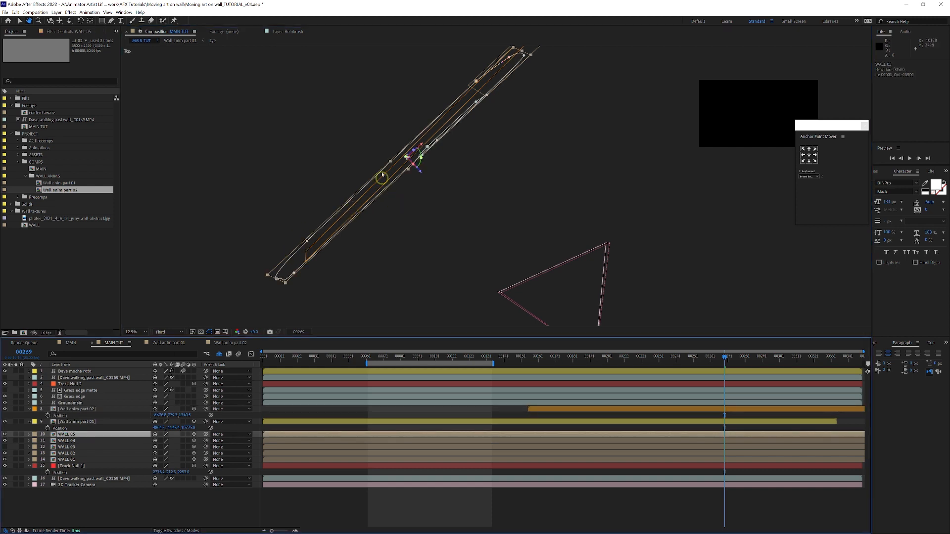
key("ctrl+z")
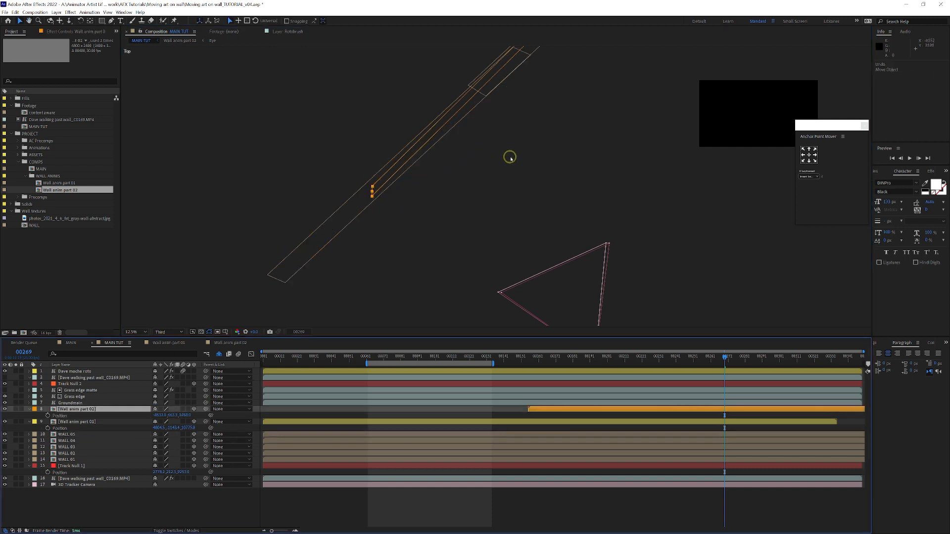
Return to the Active Camera view fitted to the viewer, and pull Wall anim part 02 out from the wall to about -4222.9, 679.3, 3145.7
left_click_drag(518, 157, 395, 259)
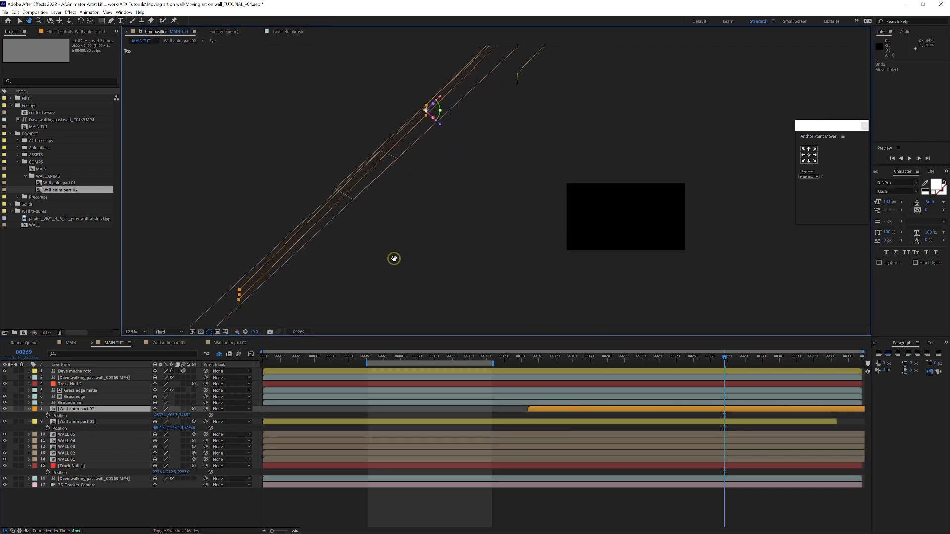
key("comma")
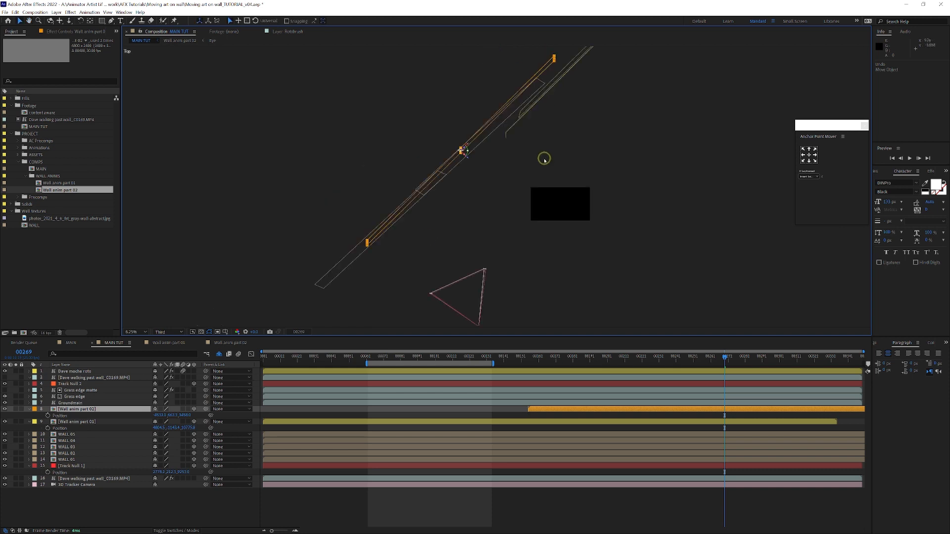
right_click(688, 225)
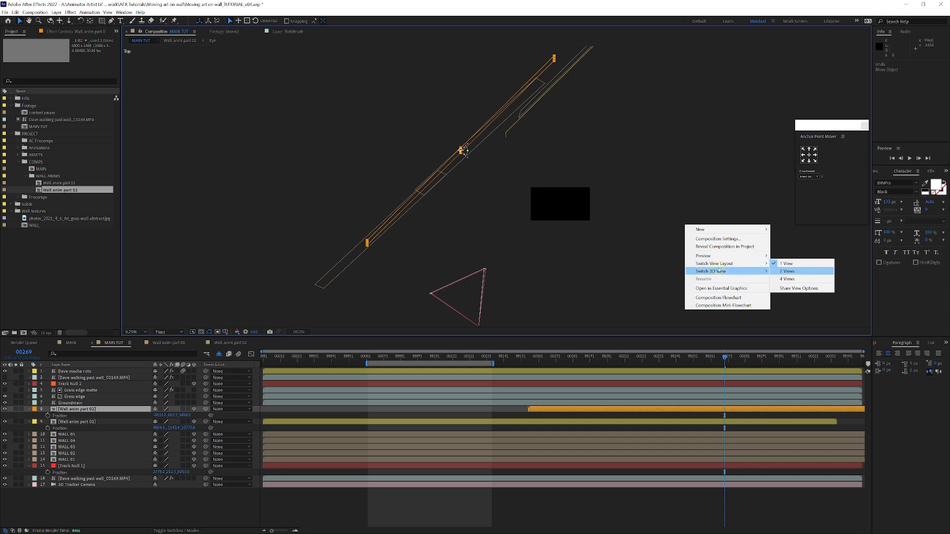
mouse_move(733, 271)
left_click(806, 271)
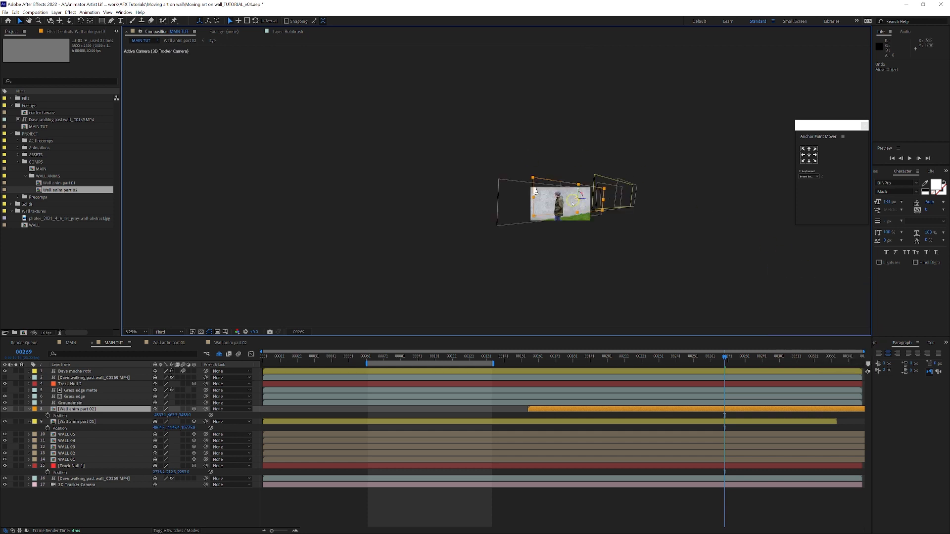
scroll(634, 241, "up", 3)
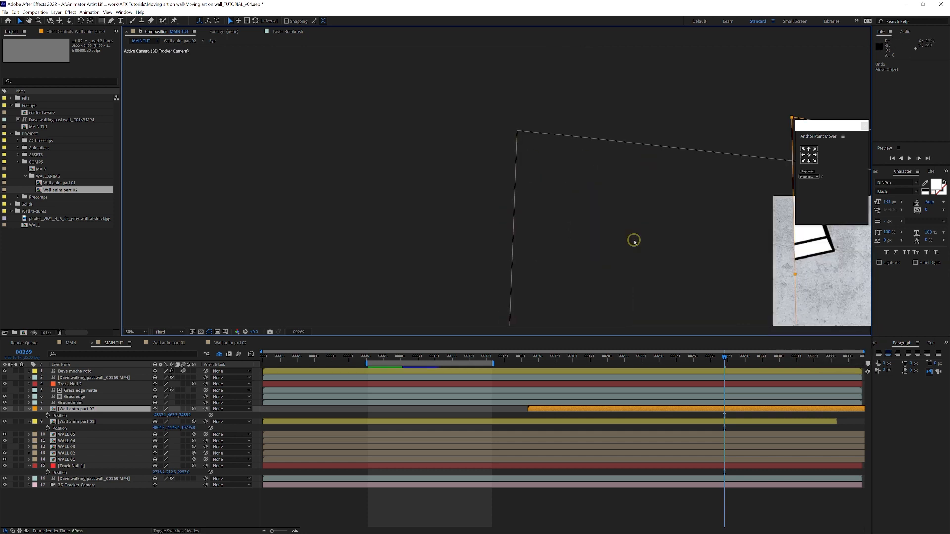
left_click(135, 332)
left_click(139, 338)
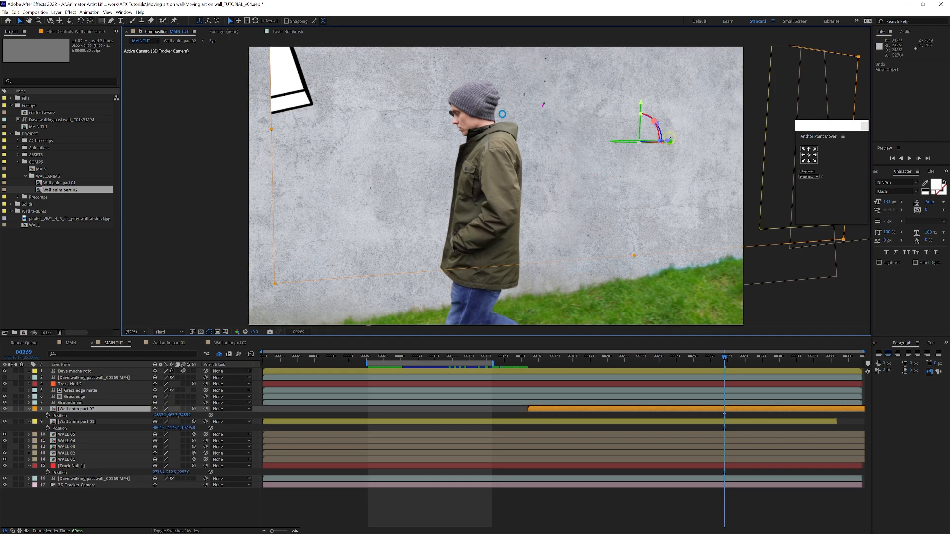
mouse_move(667, 142)
left_mouse_down()
mouse_move(690, 144)
mouse_move(684, 148)
left_mouse_up()
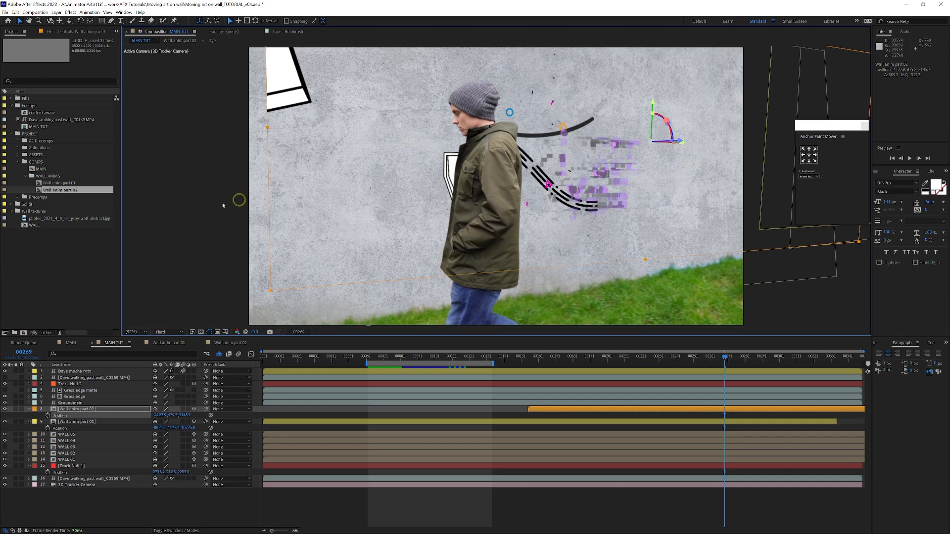
Expand the Transform and Material Options properties of the Wall anim part 02 layer
left_click(78, 410)
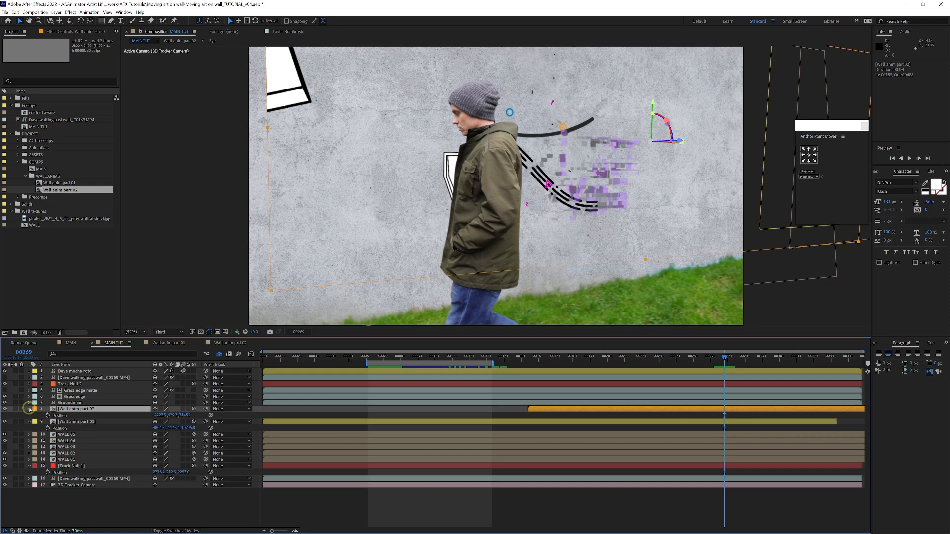
left_click(29, 409)
left_click(29, 409)
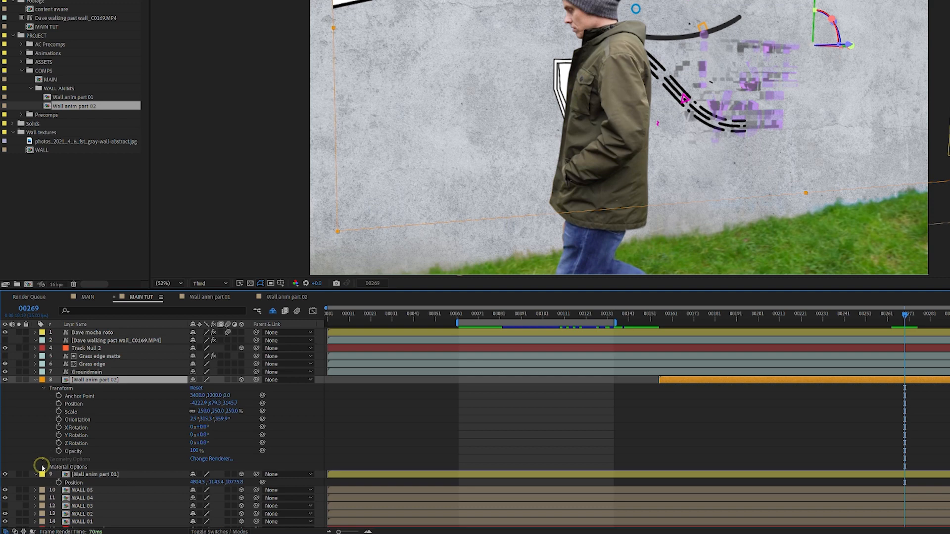
left_click(44, 467)
scroll(55, 460, "down", 1)
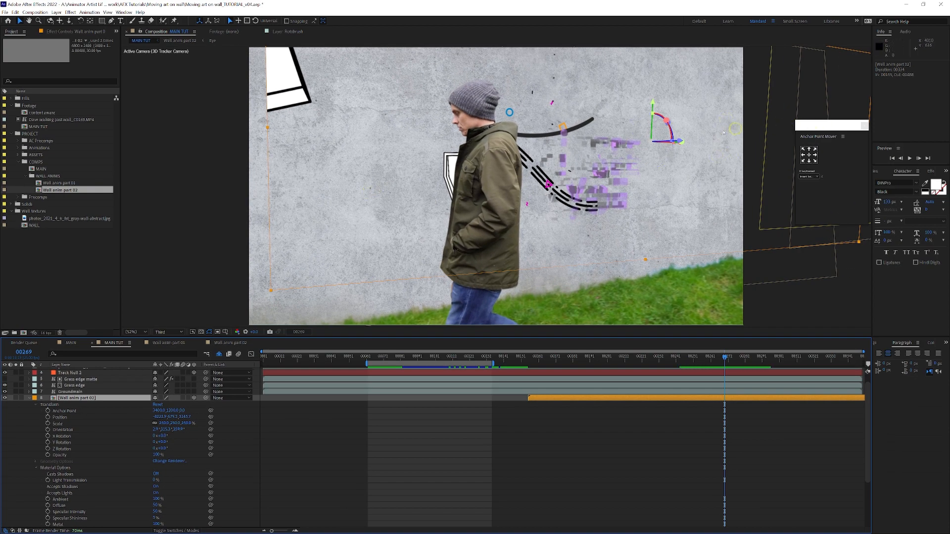
Show only the rotation properties of the Wall anim part 02 layer and try adjusting its orientation
left_click(37, 402)
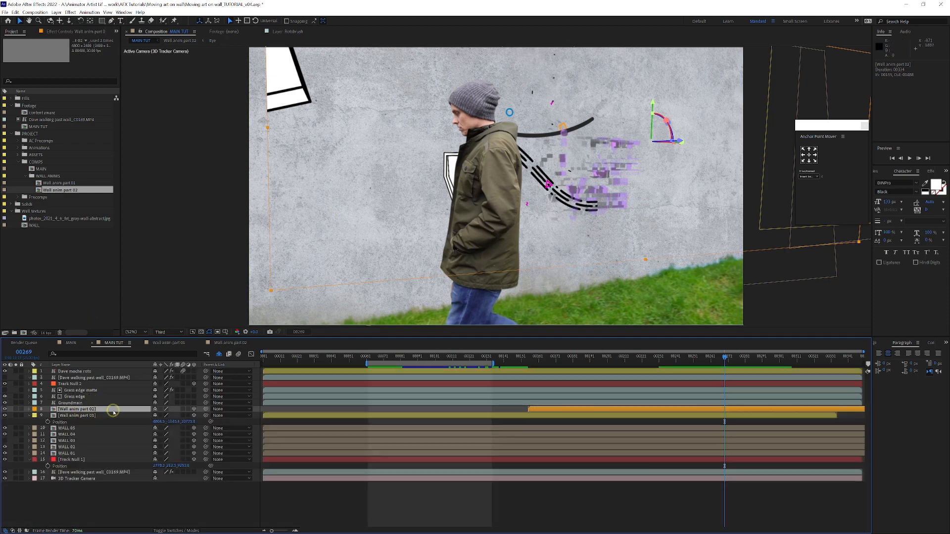
key("p")
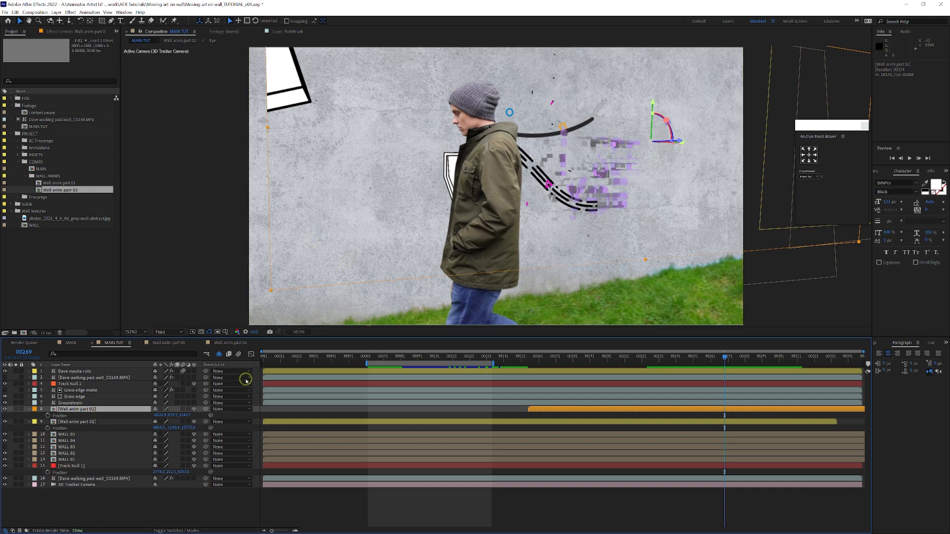
key("r")
mouse_move(163, 428)
left_mouse_down()
mouse_move(175, 431)
mouse_move(162, 434)
mouse_move(160, 422)
mouse_move(169, 424)
left_mouse_up()
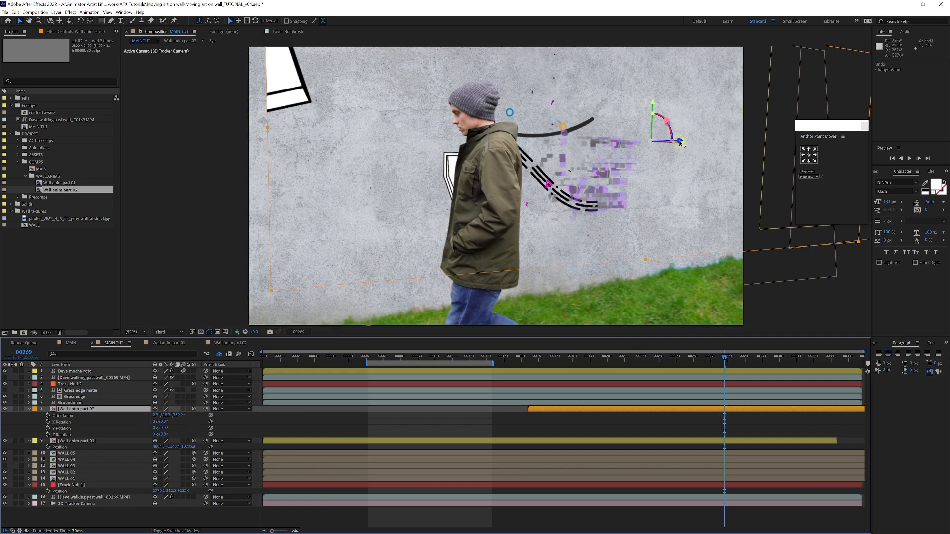
Fine-tune the Wall anim part 02 layer's distance from the wall at frame 269, then its position again at frame 206
left_click_drag(680, 142, 686, 143)
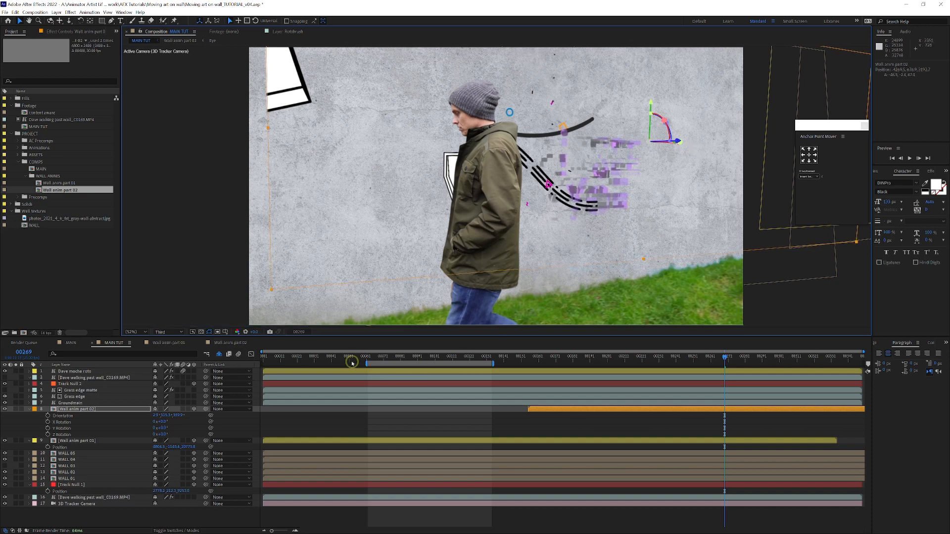
left_click_drag(407, 359, 616, 360)
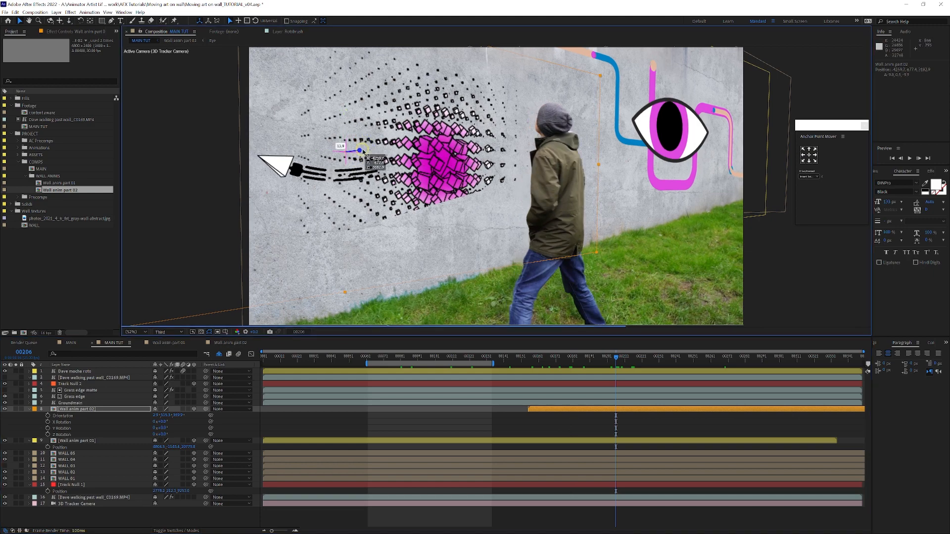
left_click_drag(360, 151, 365, 150)
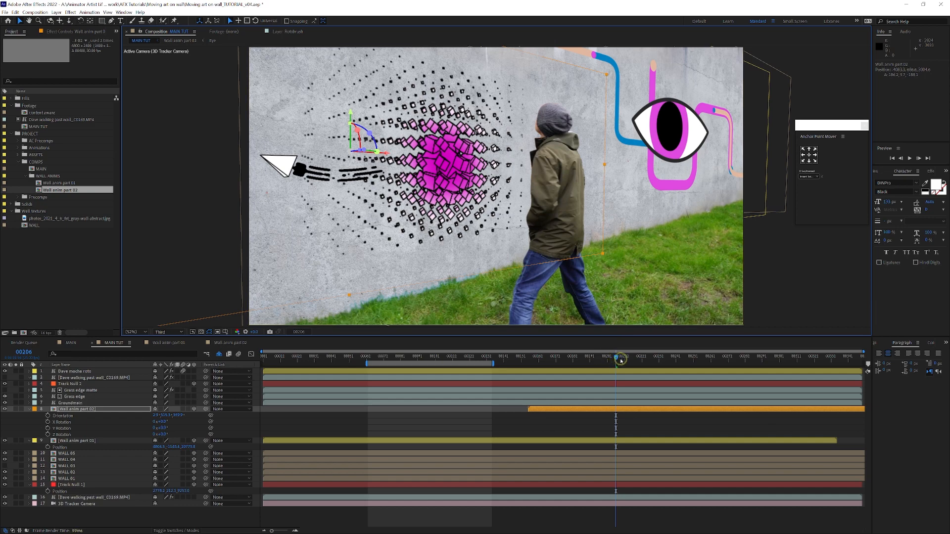
Move Wall anim part 02 along the wall so the "I SEE YOU" text sits inside the frame, refining it at frame 299
left_click_drag(624, 359, 768, 367)
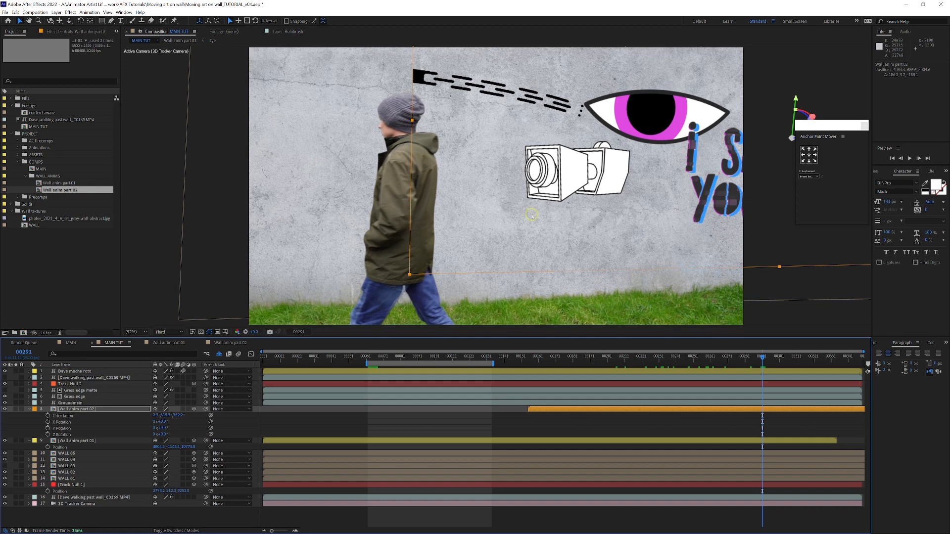
scroll(532, 216, "down", 1)
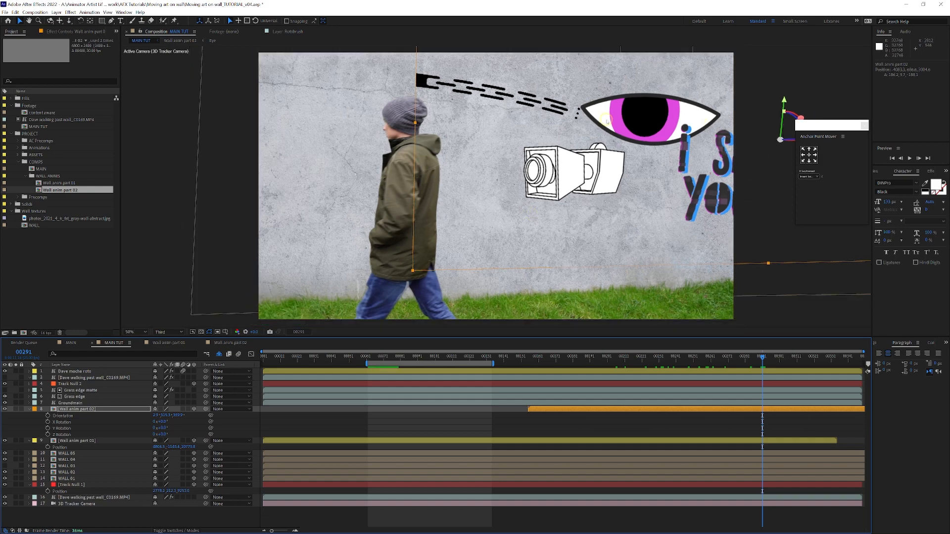
scroll(606, 121, "down", 2)
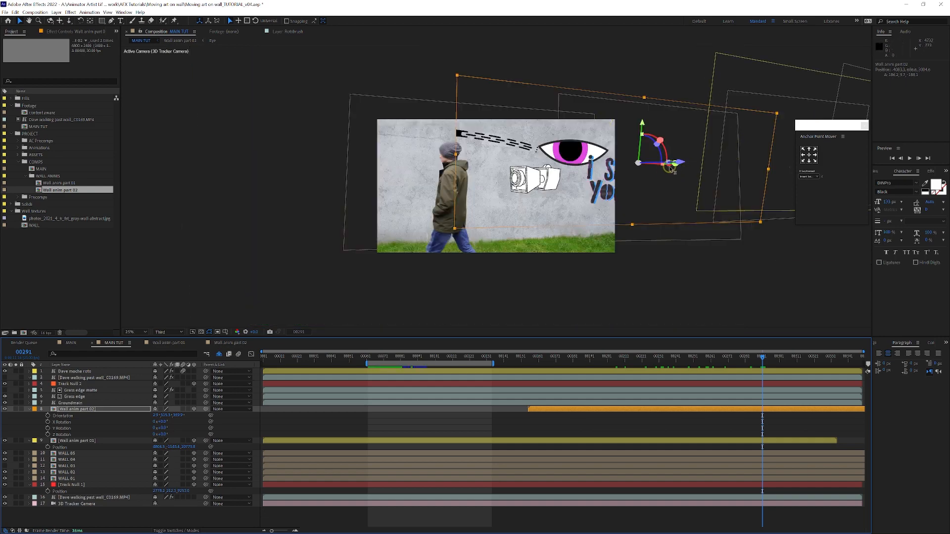
left_click_drag(668, 167, 616, 170)
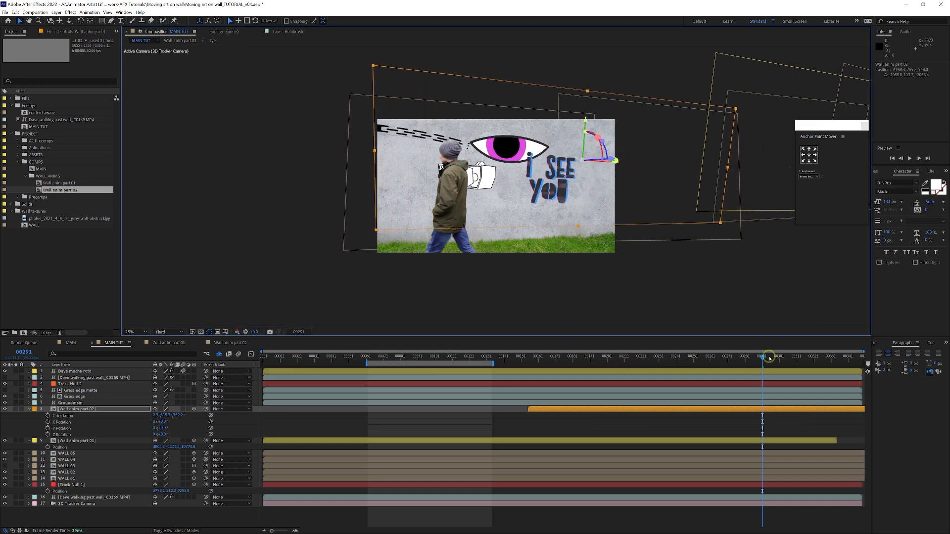
mouse_move(768, 357)
left_mouse_down()
mouse_move(787, 360)
mouse_move(766, 361)
mouse_move(775, 363)
left_mouse_up()
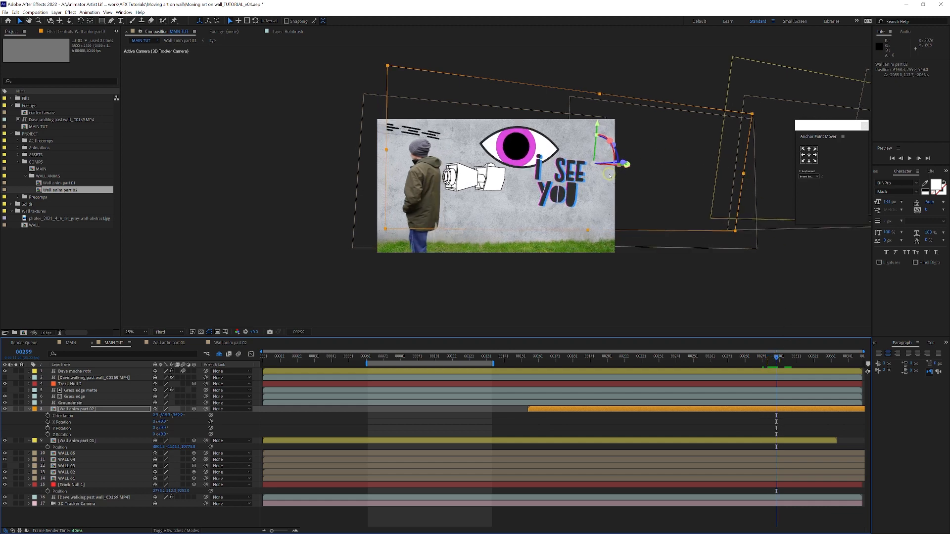
left_click_drag(627, 168, 619, 171)
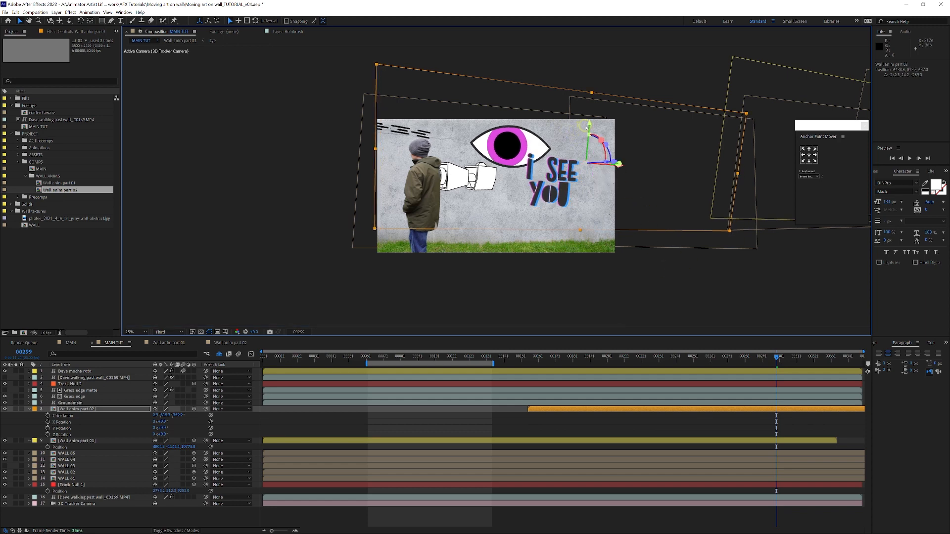
Try to lower the Wall anim part 02 layer along its vertical axis, and undo the move
left_click_drag(586, 126, 732, 330)
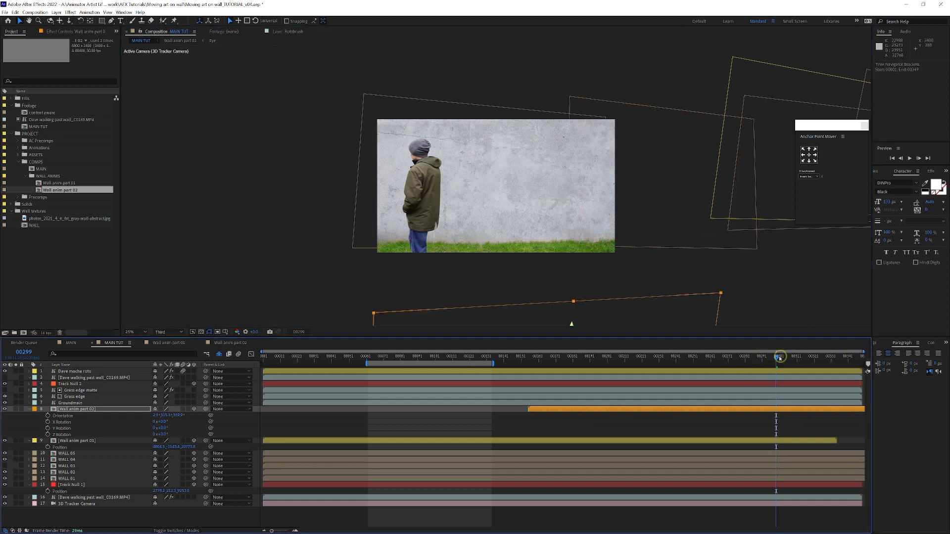
left_click_drag(727, 358, 773, 360)
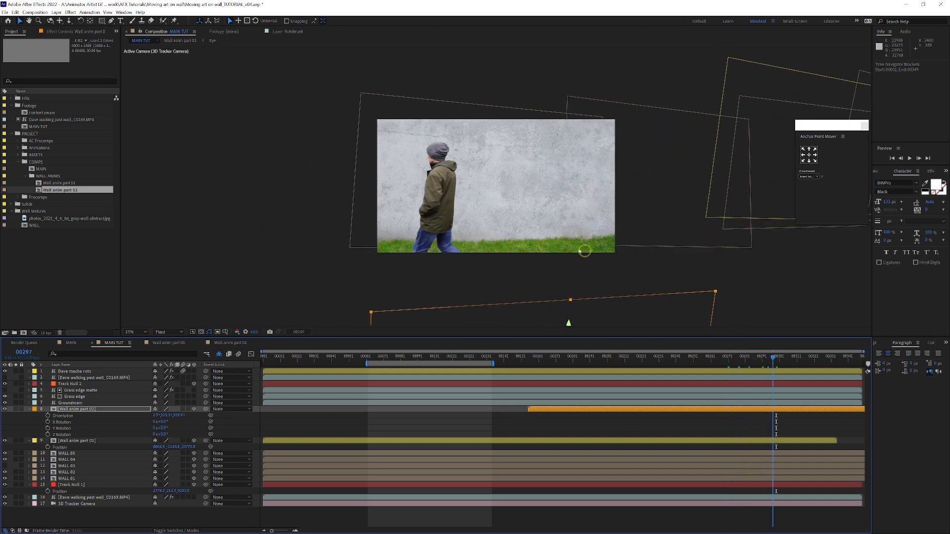
key("Page_Down")
key("Page_Down")
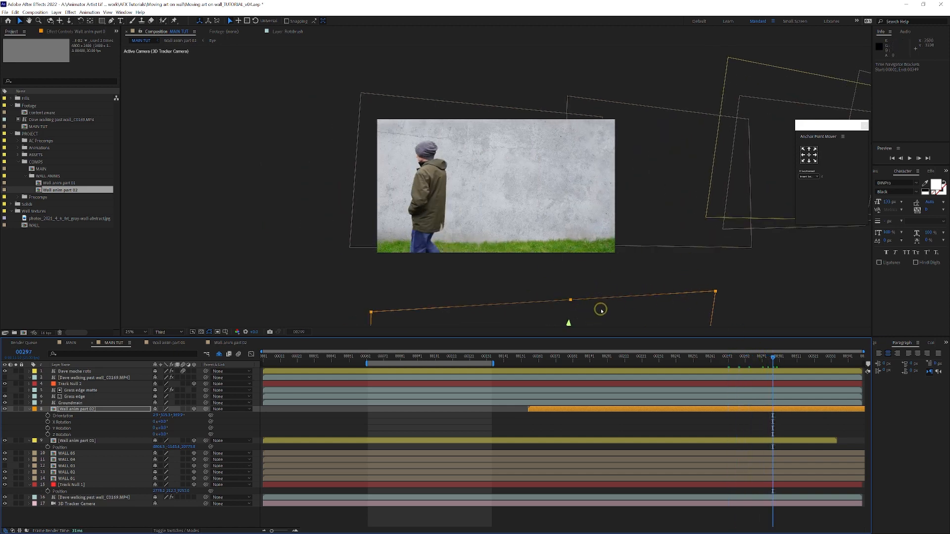
key("ctrl+z")
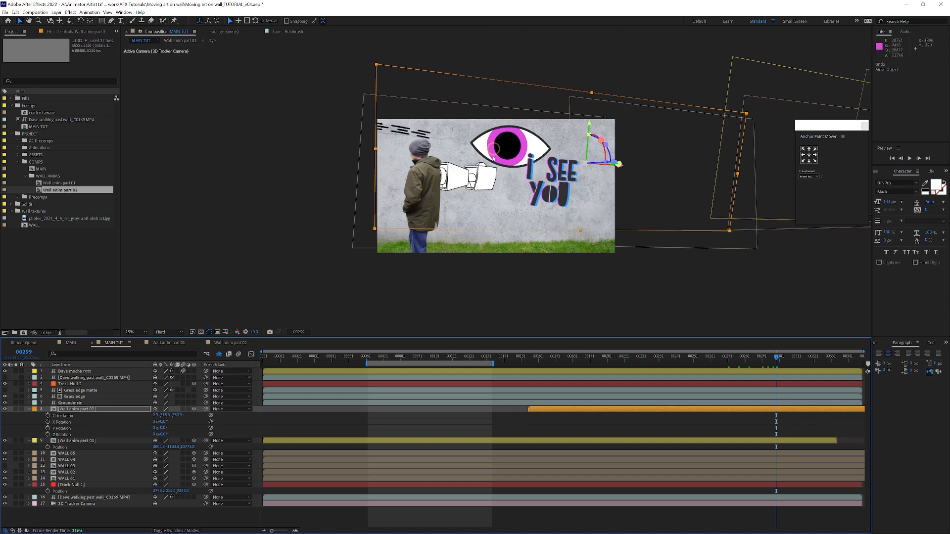
Delay the Wall anim part 02 layer in the timeline so that it starts at frame 192
left_click_drag(775, 359, 598, 360)
key("period")
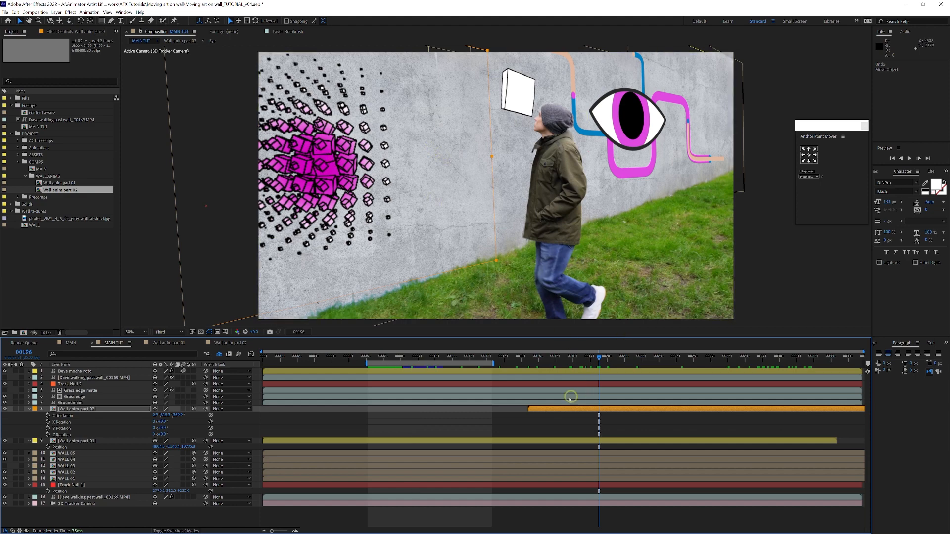
left_click_drag(542, 411, 608, 412)
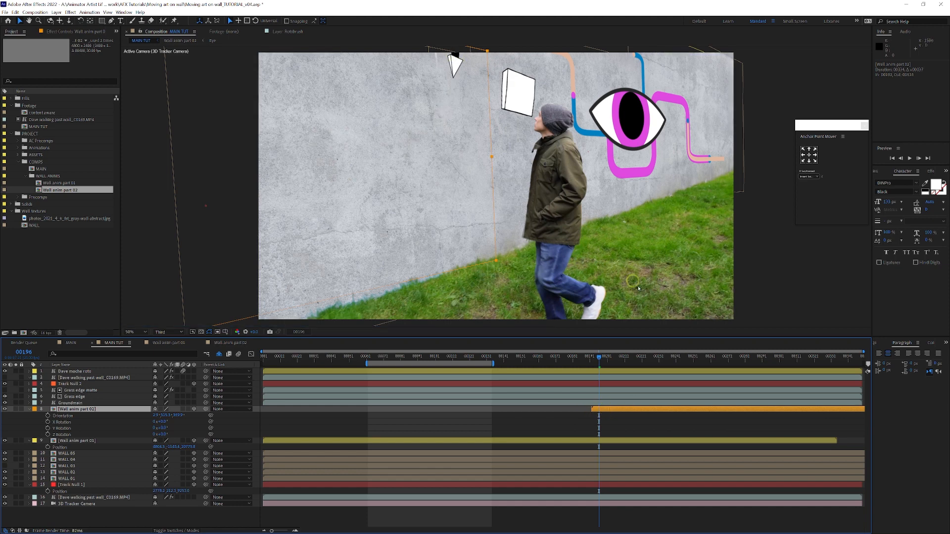
left_click(594, 358)
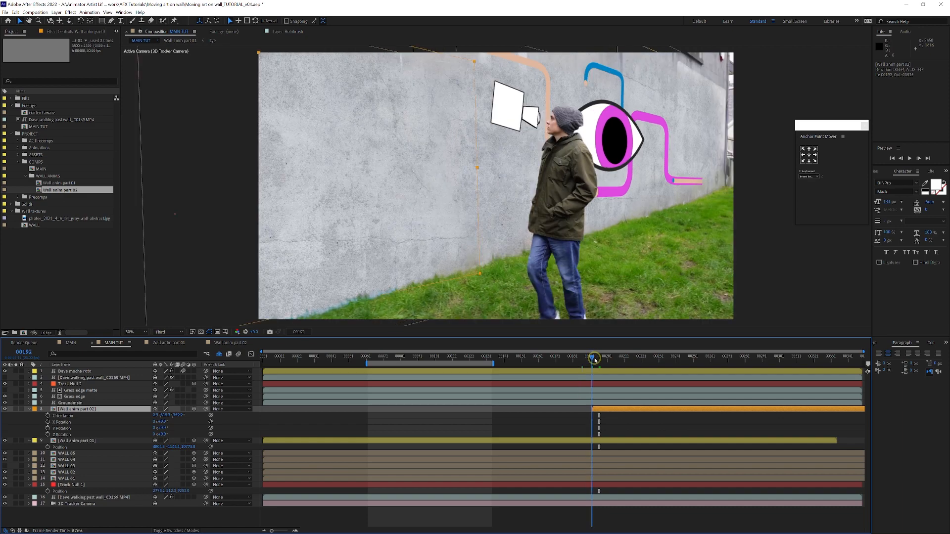
Check the animation around frame 270 and shift the Wall anim part 02 layer earlier to start at about frame 187
left_click_drag(595, 359, 728, 367)
left_click(667, 361)
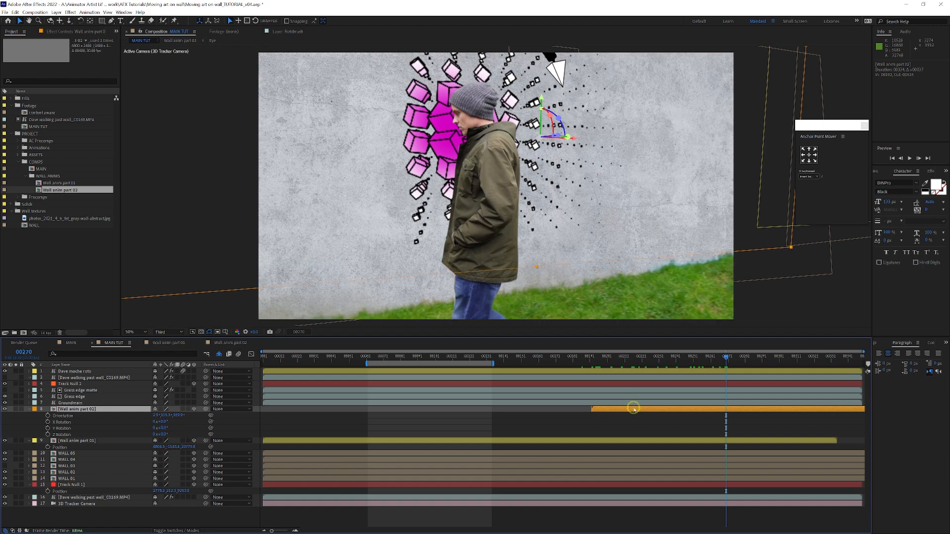
left_click_drag(647, 410, 629, 413)
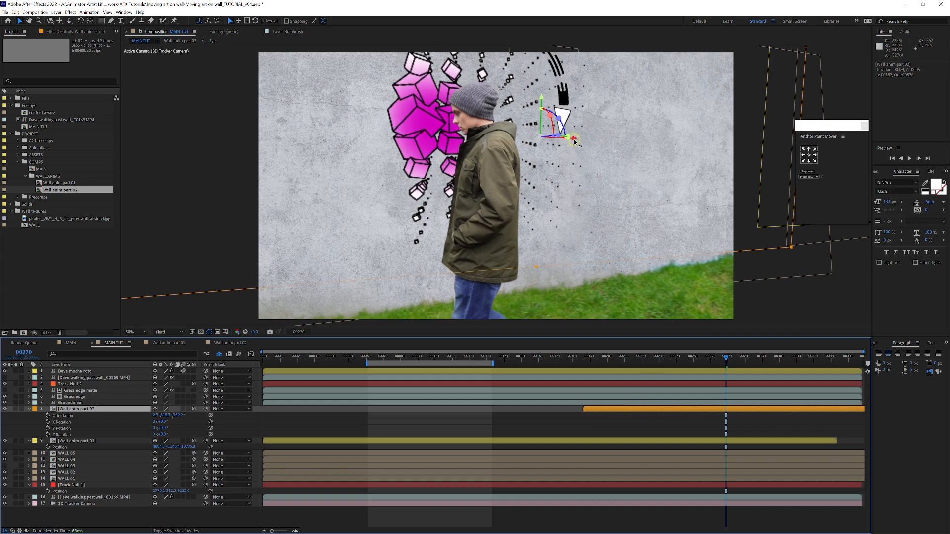
Nudge the Wall anim part 02 layer along the wall at frames 270 and 241, checking its placement at other frames
mouse_move(575, 142)
left_mouse_down()
mouse_move(562, 142)
mouse_move(579, 143)
left_mouse_up()
left_click(566, 360)
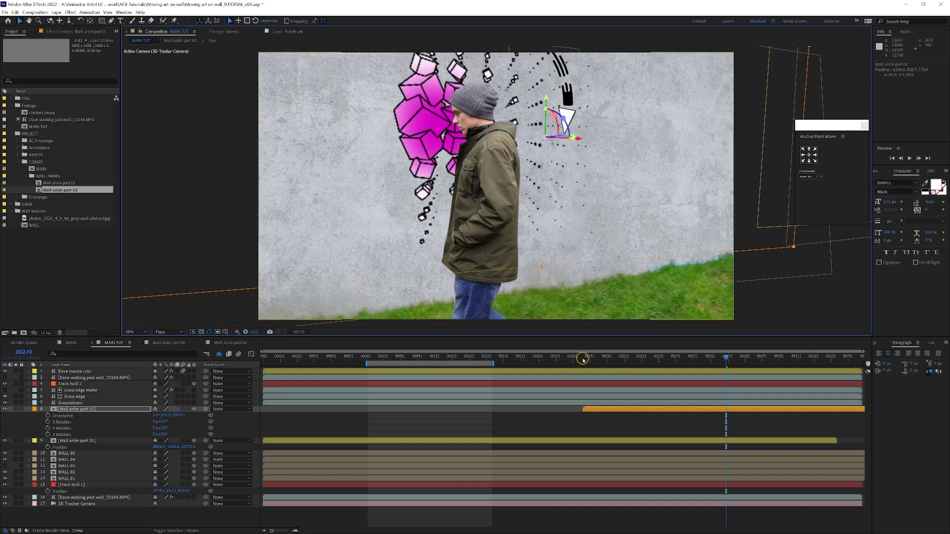
left_click(583, 360)
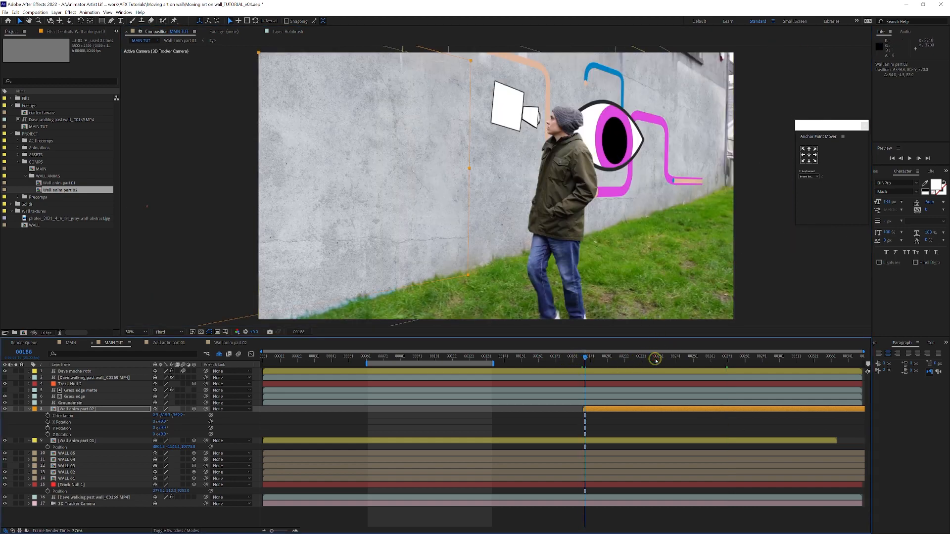
left_click_drag(655, 360, 676, 360)
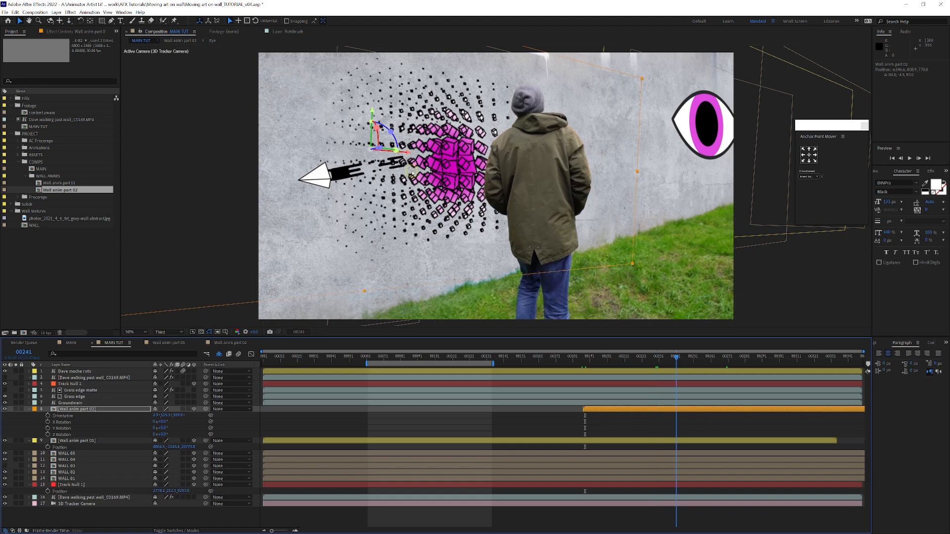
left_click_drag(408, 156, 402, 151)
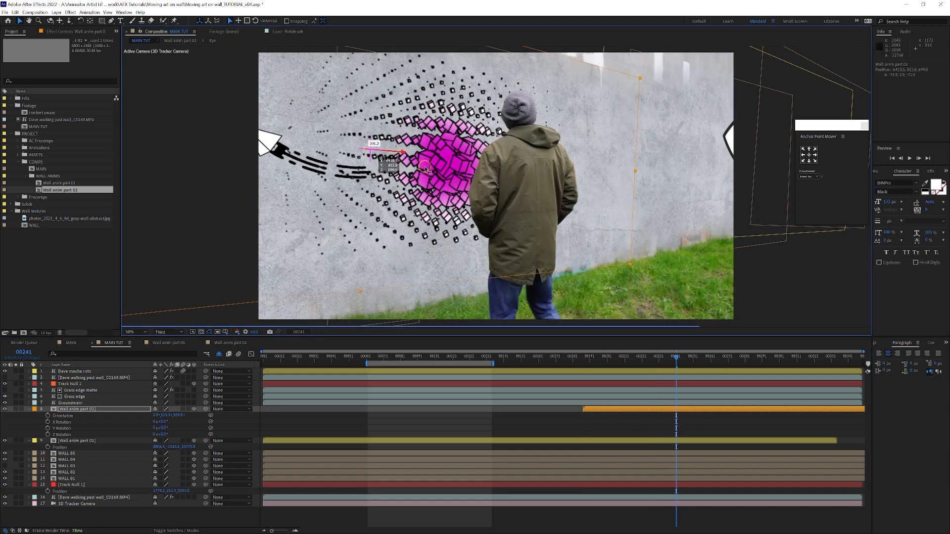
left_click(690, 357)
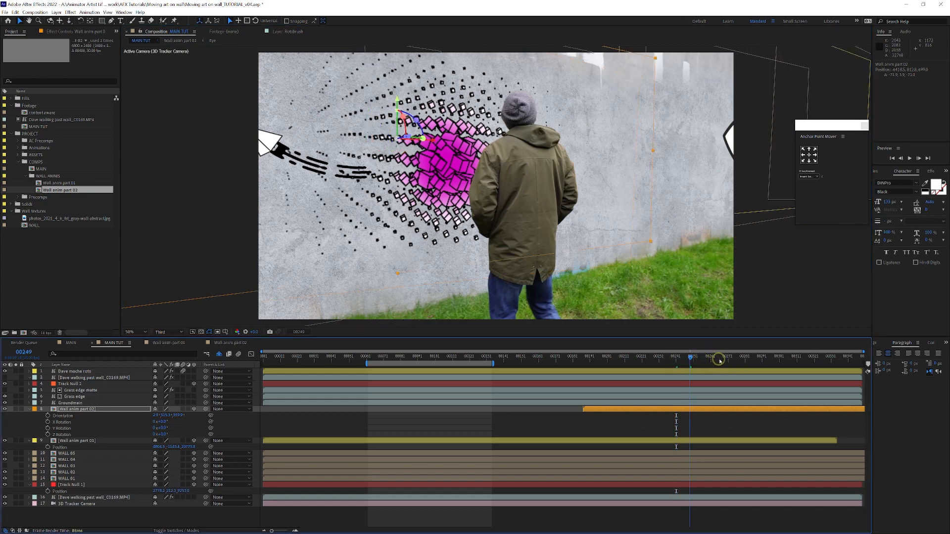
left_click_drag(719, 360, 539, 359)
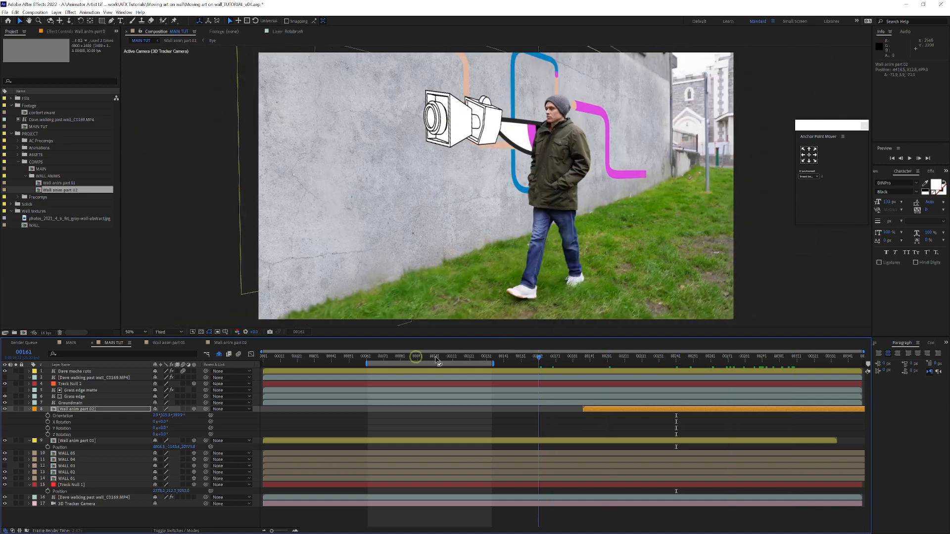
Extend the end of the work area to about frame 285 and preview the composition
left_click(494, 362)
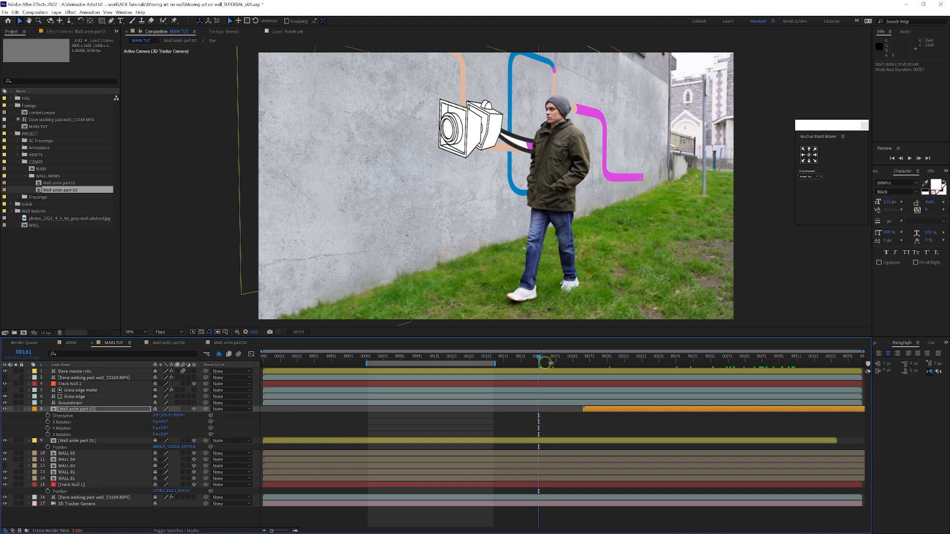
left_click_drag(550, 362, 753, 369)
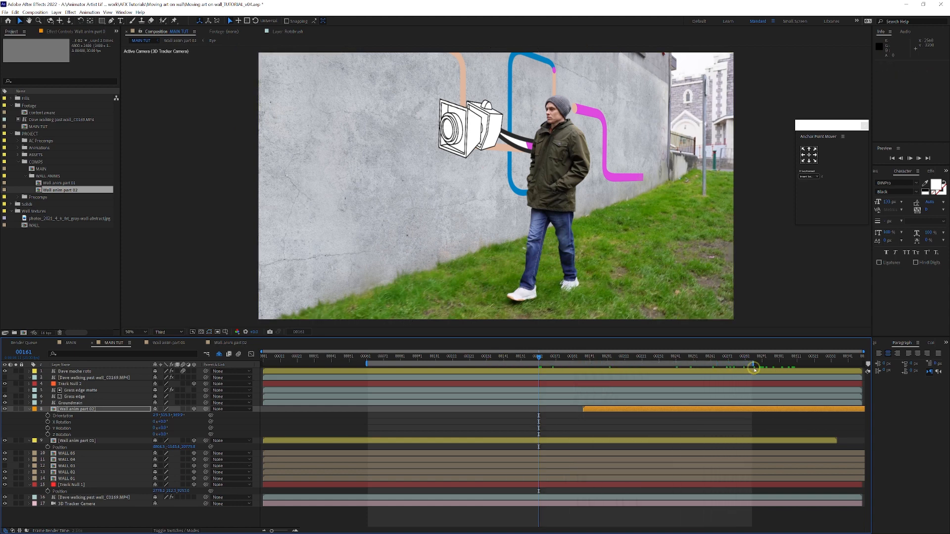
key("space")
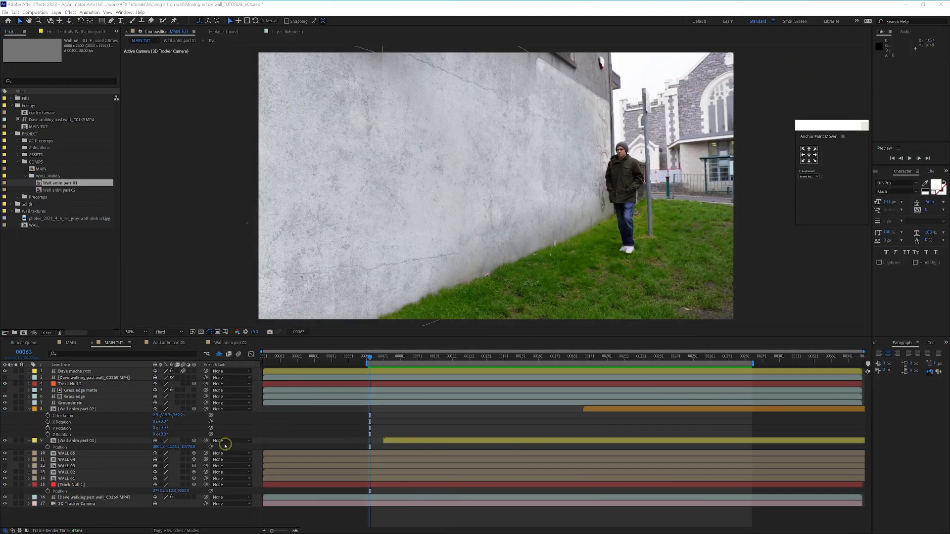
Play back the work area of MAIN TUT and scrub through the wall animation to frame 153
left_click(138, 439)
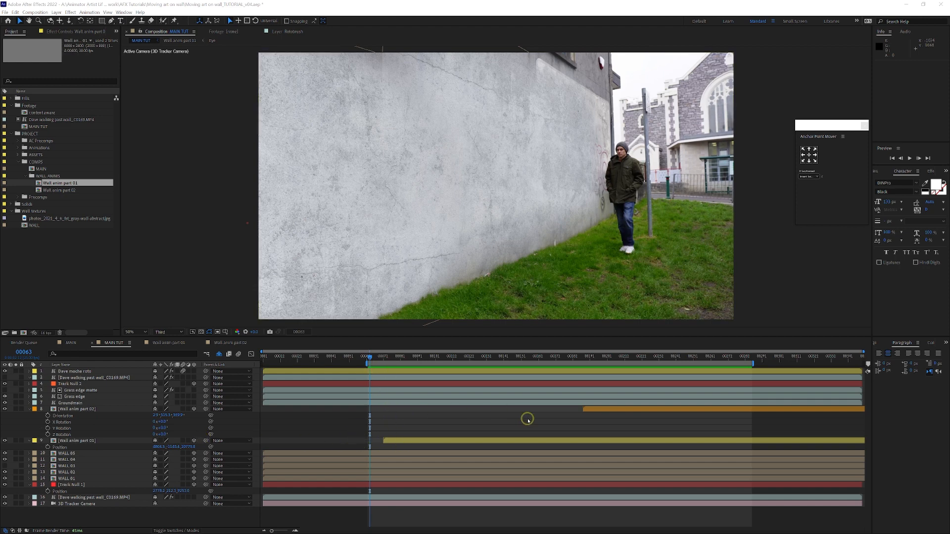
left_click(765, 253)
key("space")
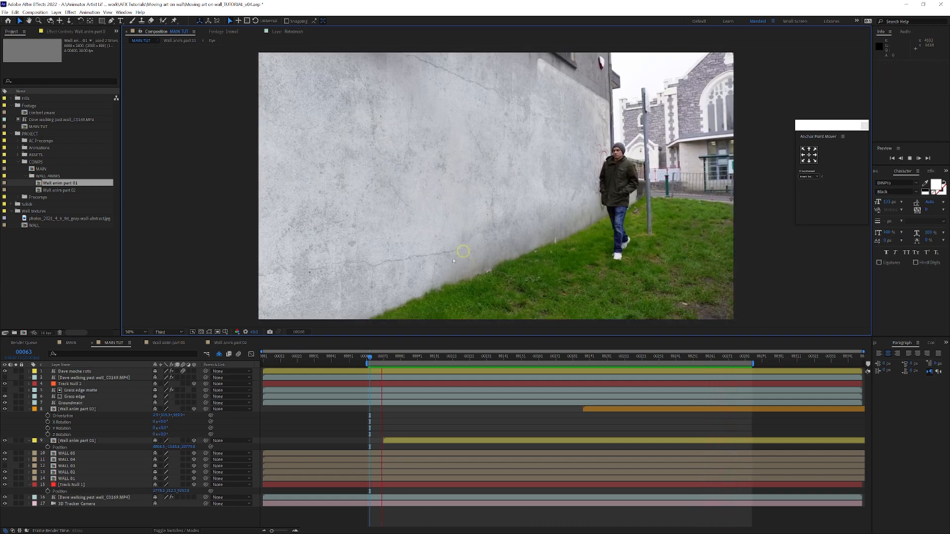
left_click(387, 356)
left_click_drag(431, 355, 526, 358)
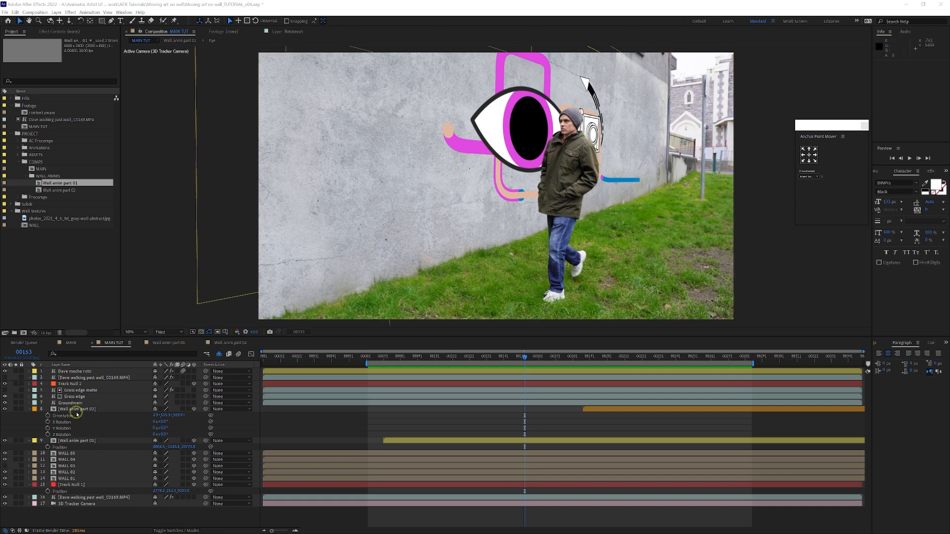
Select the Wall anim part 01 layer and collapse the open properties of both wall animation layers
left_click(87, 441)
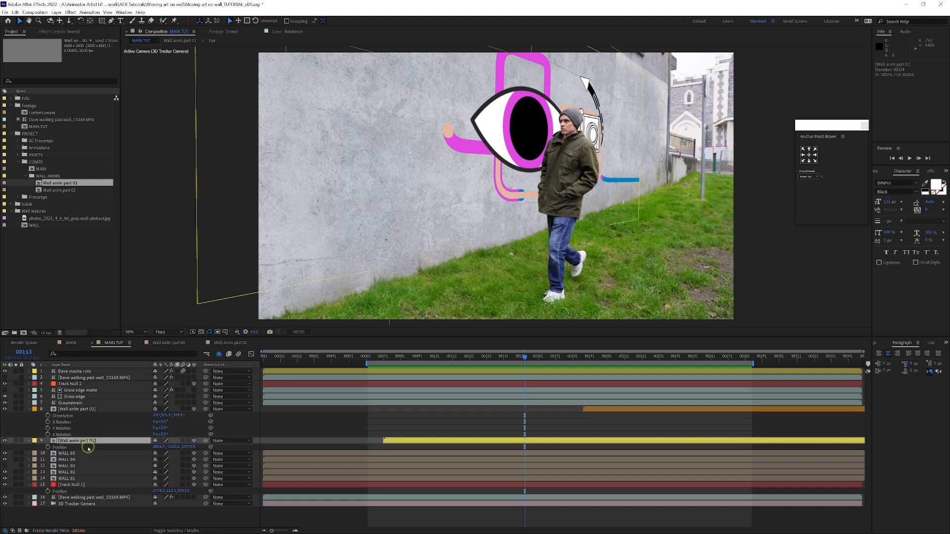
left_click(30, 440)
left_click(30, 409)
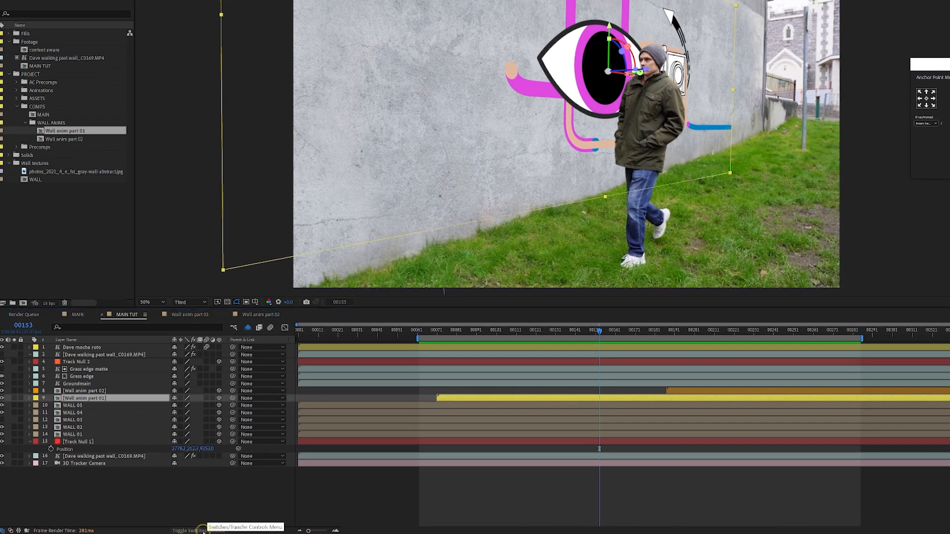
Show the timeline's blending mode column and try Add on the Wall anim part 01 layer before setting it back to Normal
left_click(203, 531)
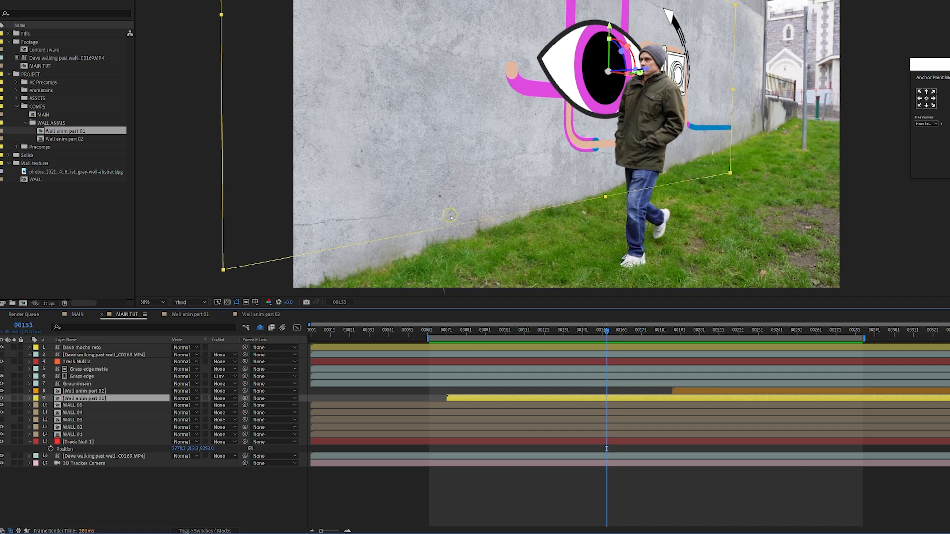
left_click(184, 399)
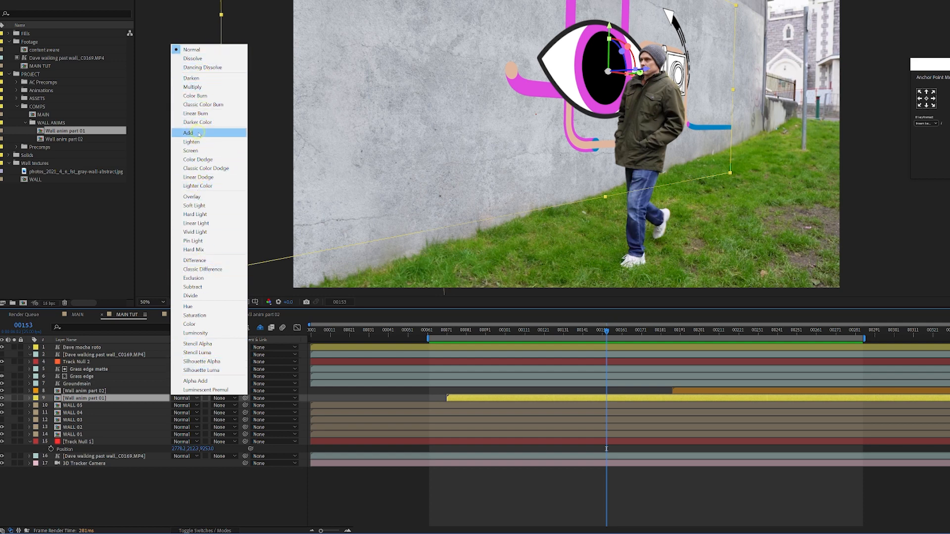
left_click(199, 133)
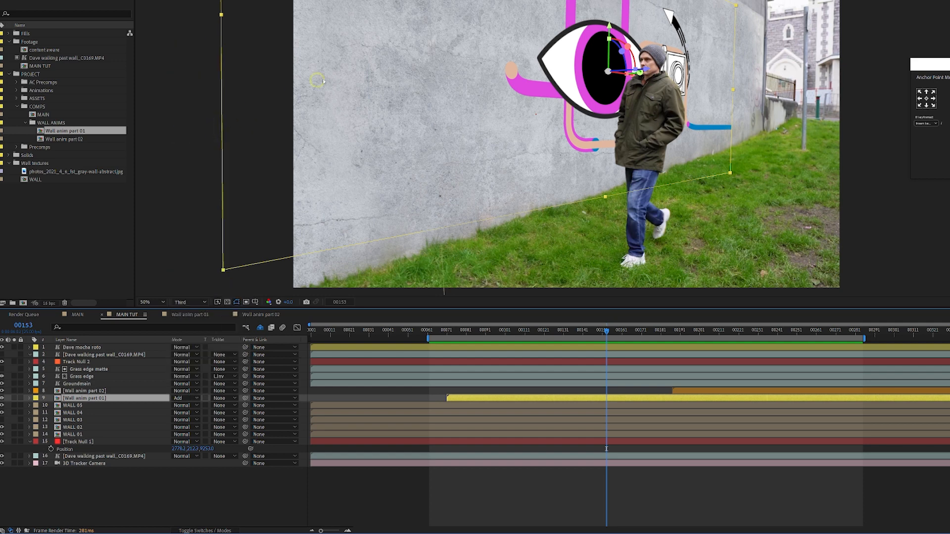
left_click(185, 398)
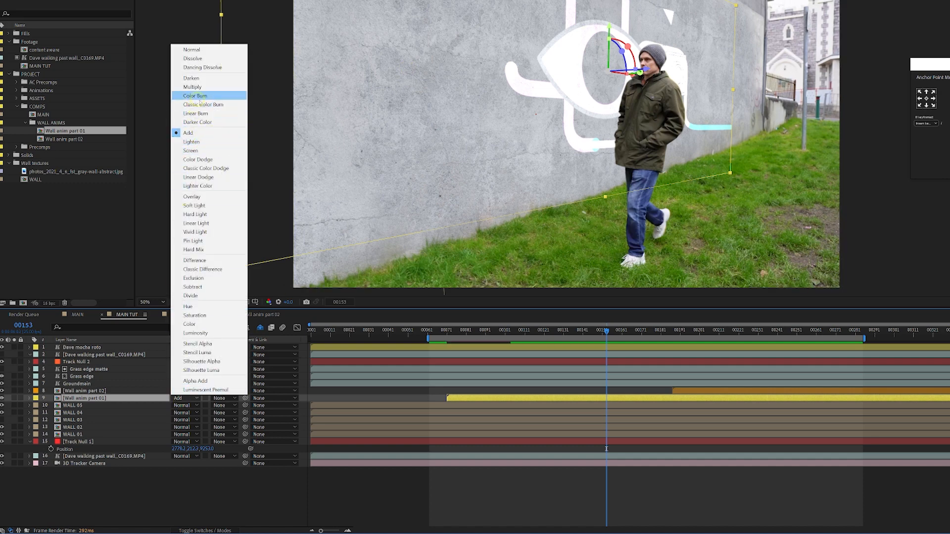
left_click(195, 50)
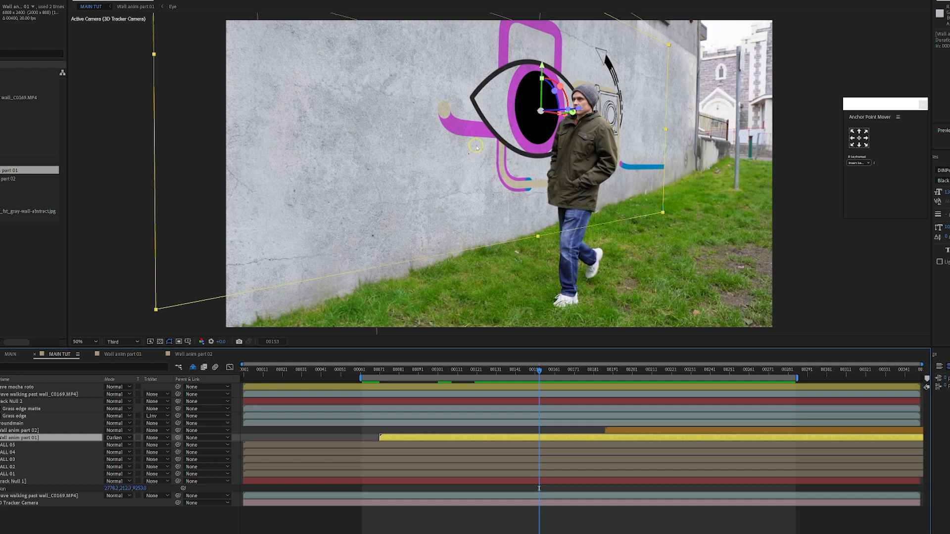
Cycle the Wall anim part 01 layer through the blending modes from Darken to Divide to compare how each one blends with the wall
key("shift+equal")
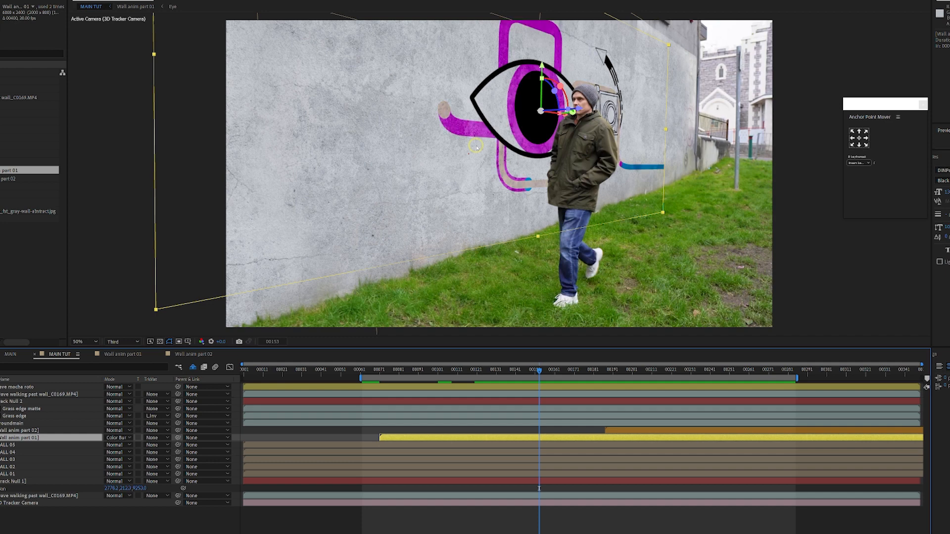
key("shift+equal")
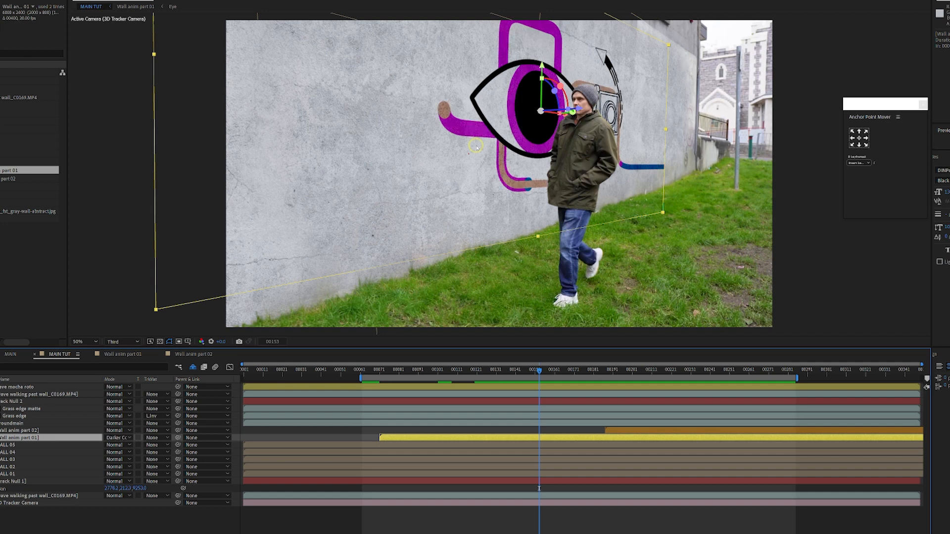
key("shift+equal")
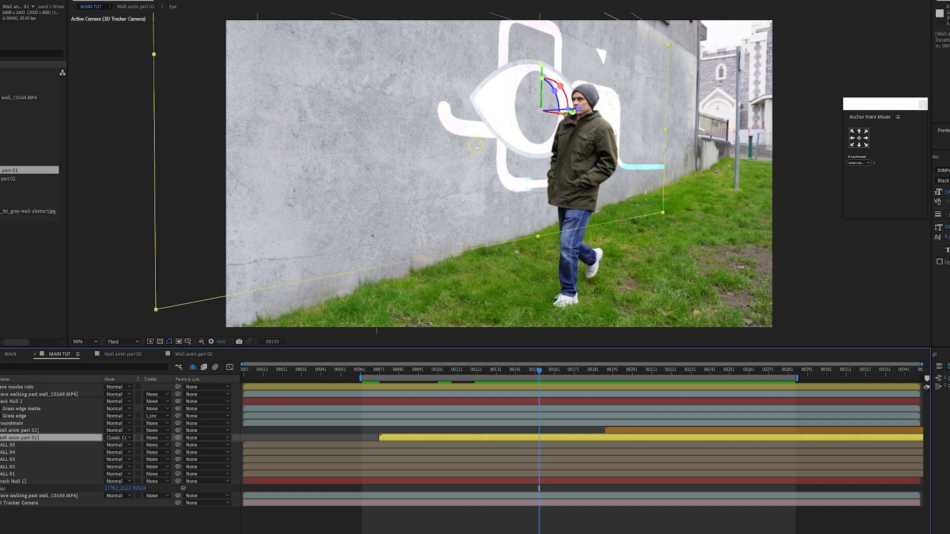
key("shift+equal")
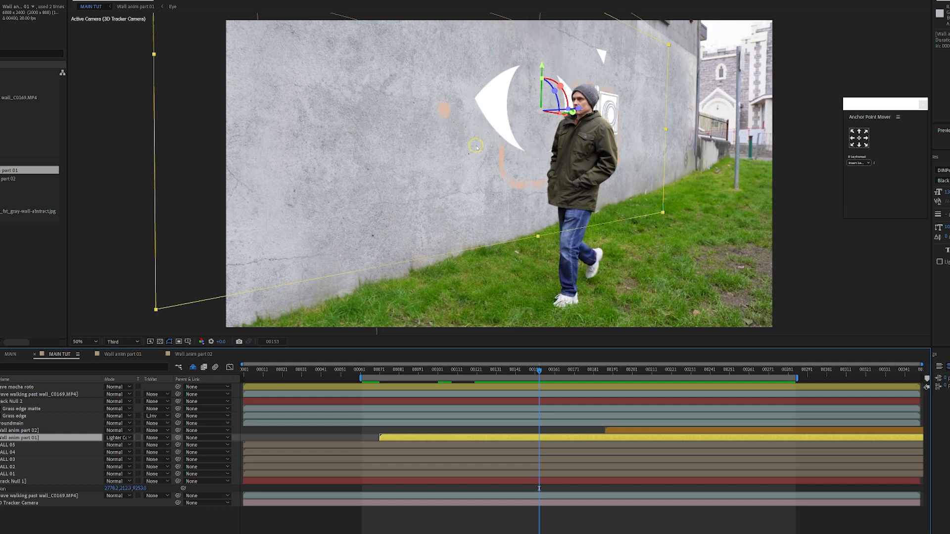
key("shift+equal")
key("shift+equal")
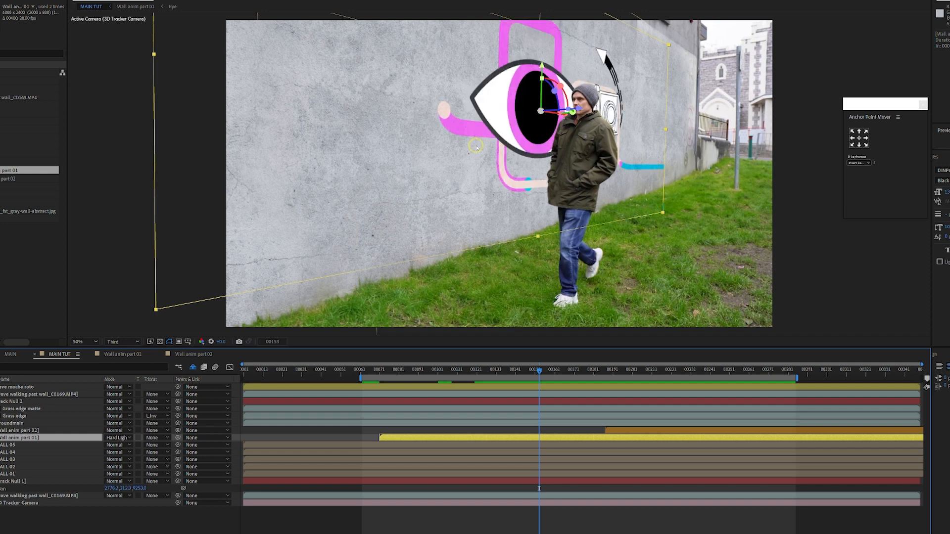
key("shift+equal")
key("shift+equal")
key("shift+equal")
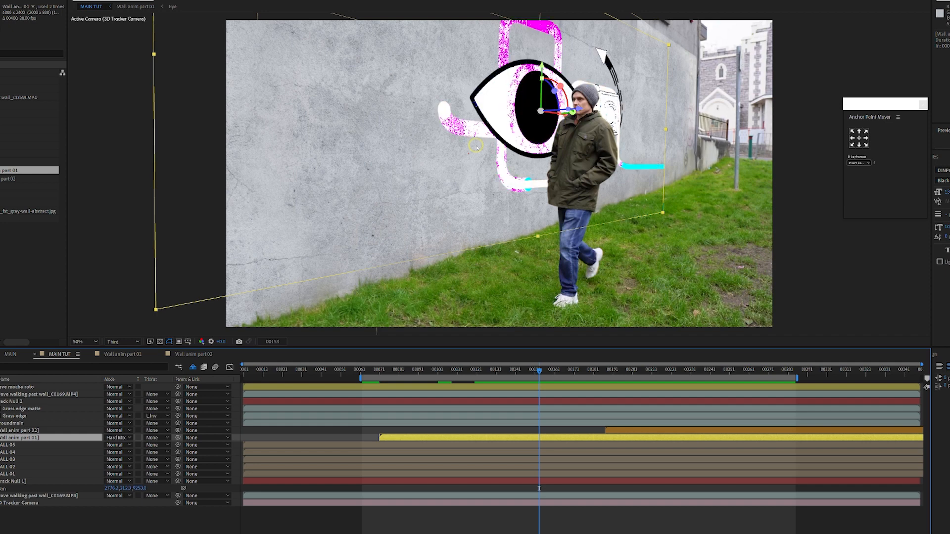
key("shift+equal")
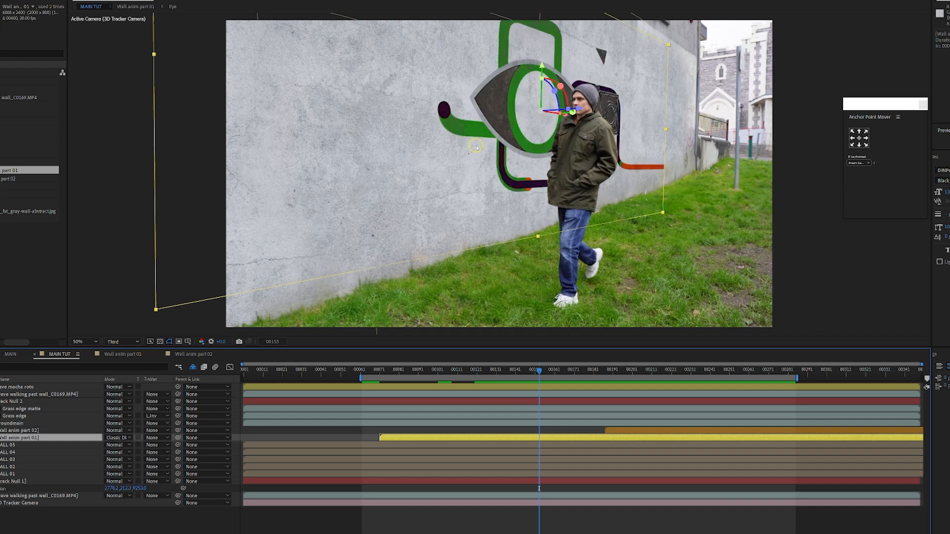
key("shift+equal")
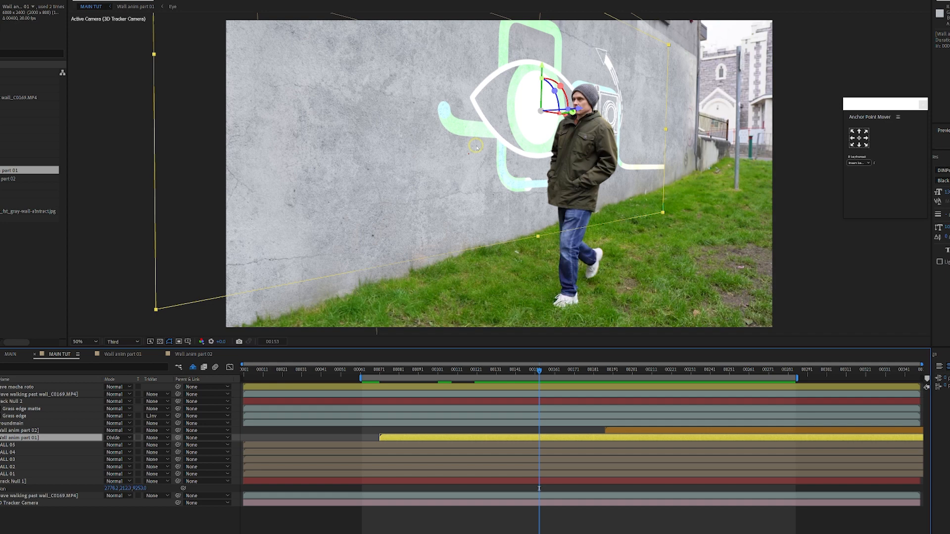
key("shift+minus")
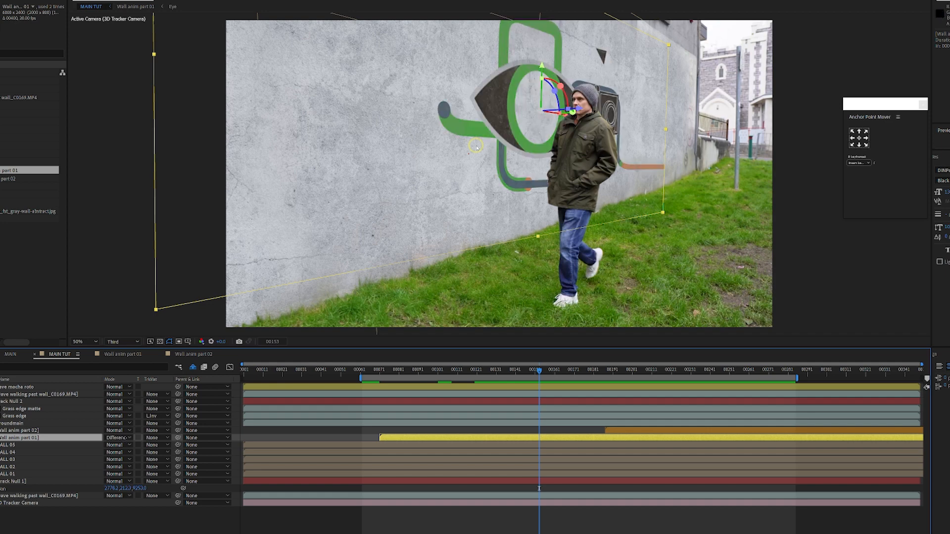
Set the Wall anim part 01 layer's blending mode to Color Burn, comparing it against Normal
left_click(115, 438)
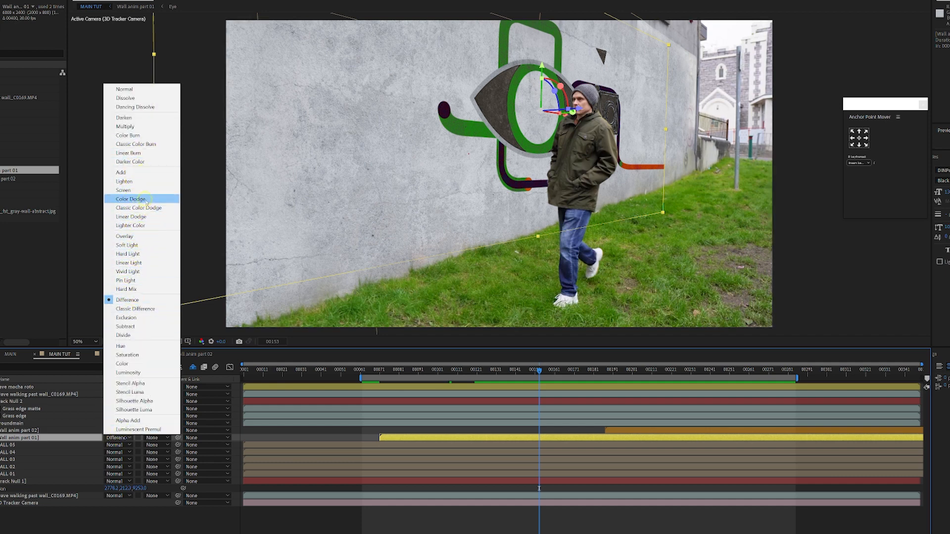
left_click(128, 135)
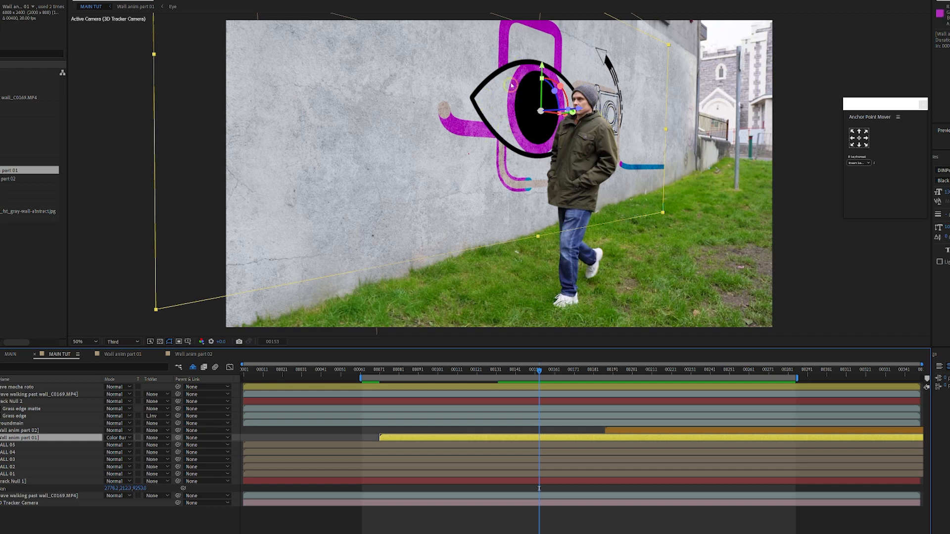
left_click(119, 437)
left_click(152, 89)
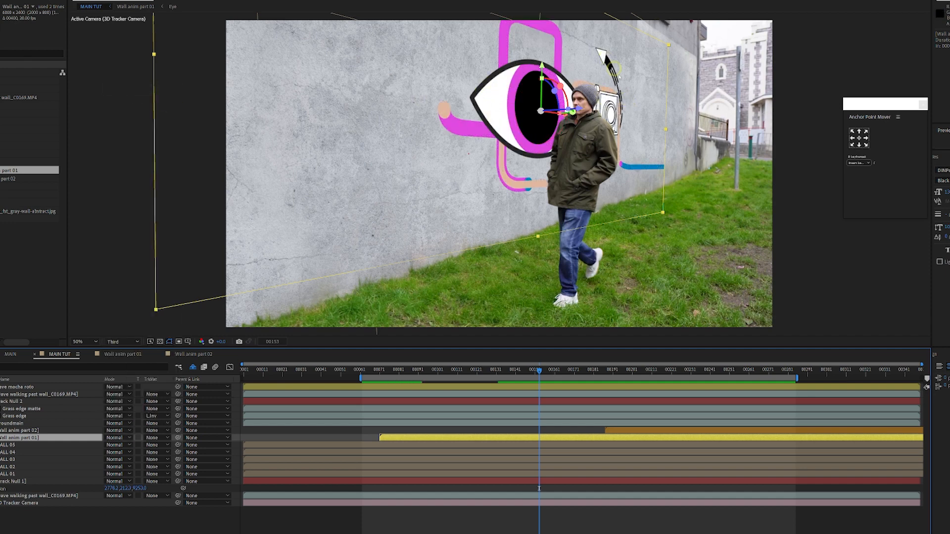
left_click(114, 438)
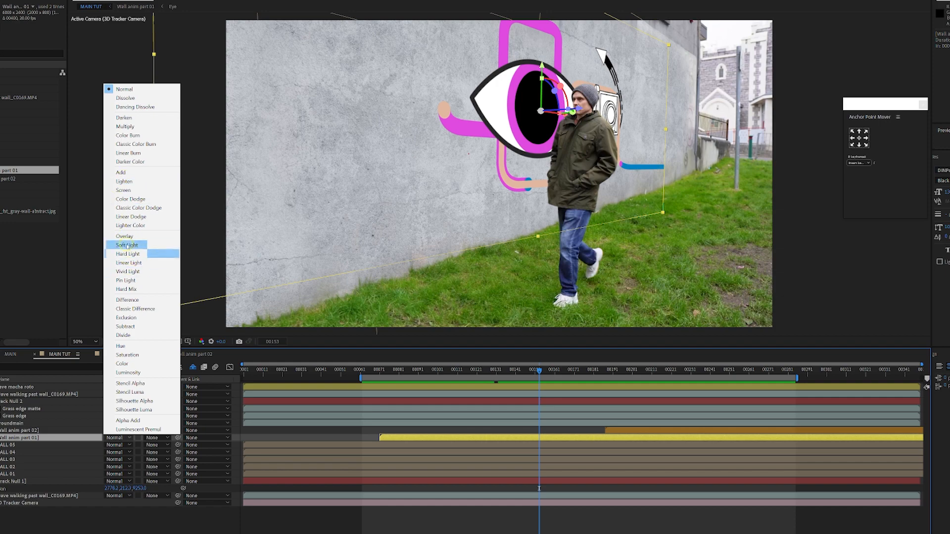
left_click(127, 136)
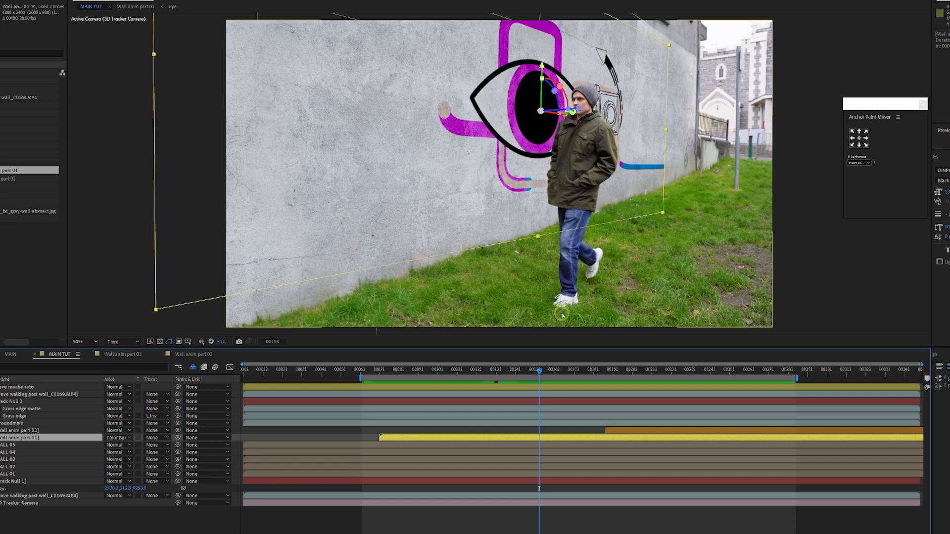
Set the Wall anim part 02 layer's blending mode to Color Burn while viewing frame 213
left_click_drag(444, 371, 632, 360)
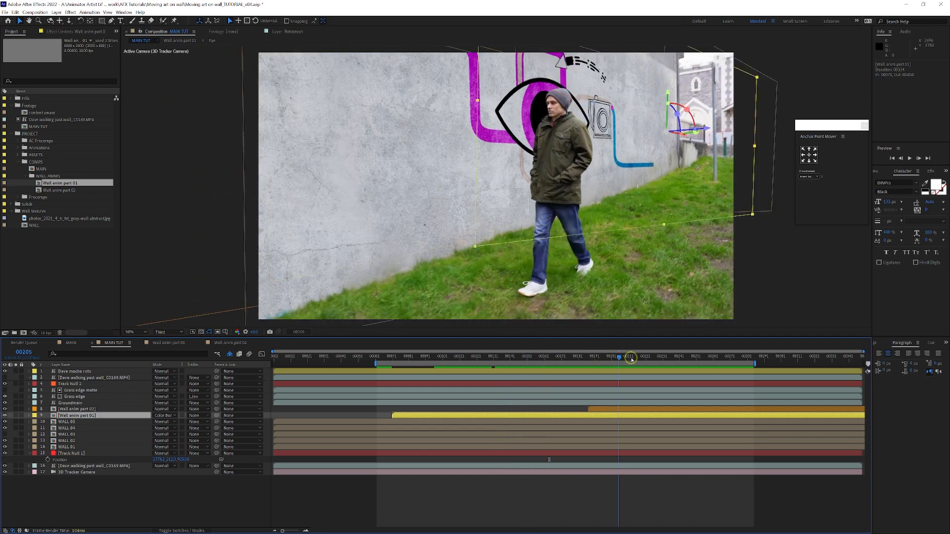
left_click(650, 409)
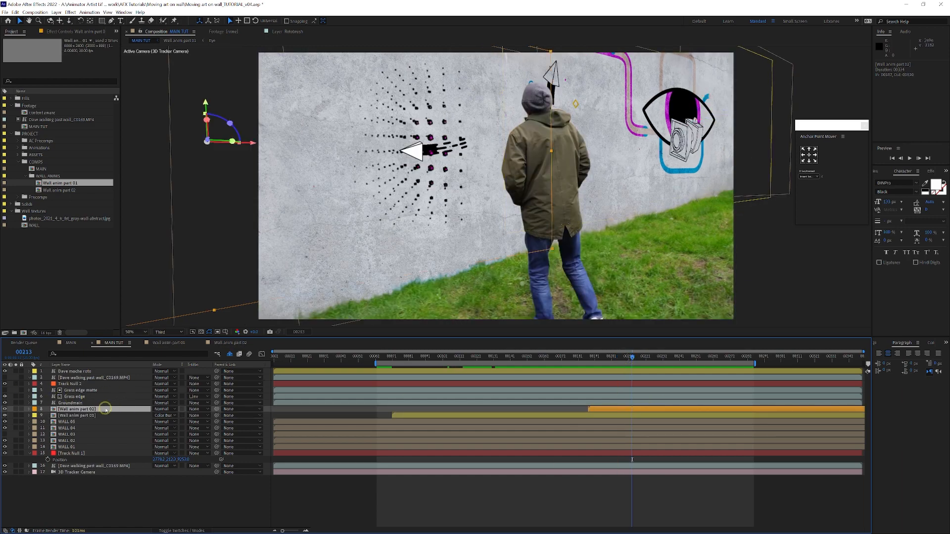
left_click(163, 410)
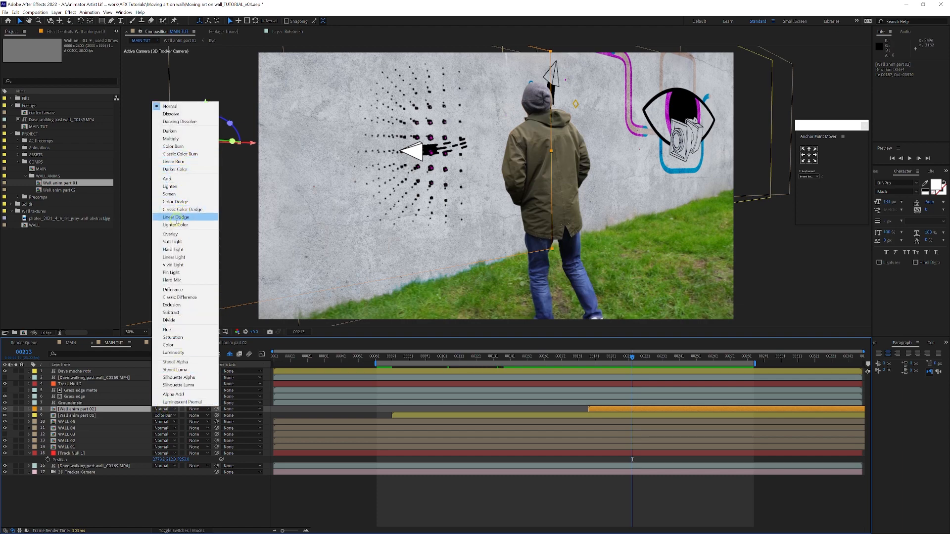
left_click(177, 146)
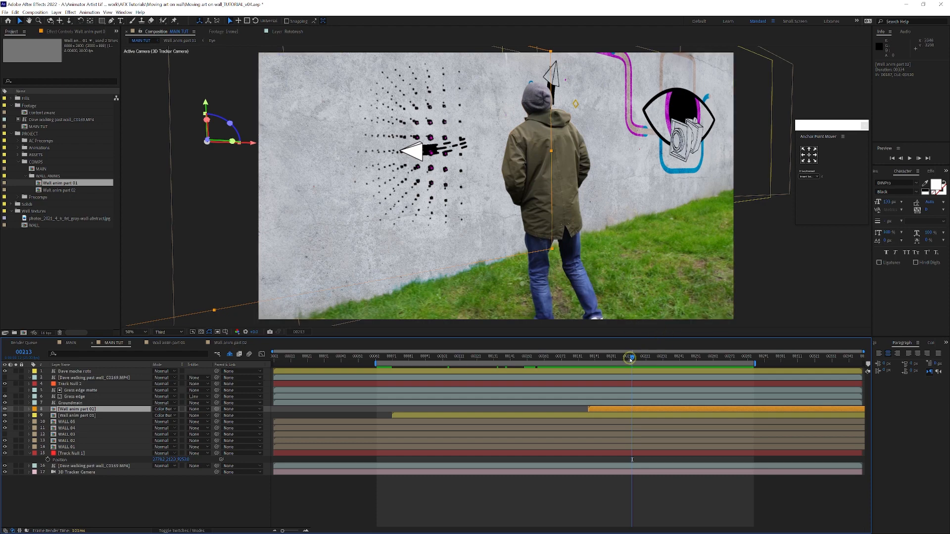
Return to frame 107 and preview the blended wall animation in MAIN TUT
left_click_drag(633, 357, 453, 357)
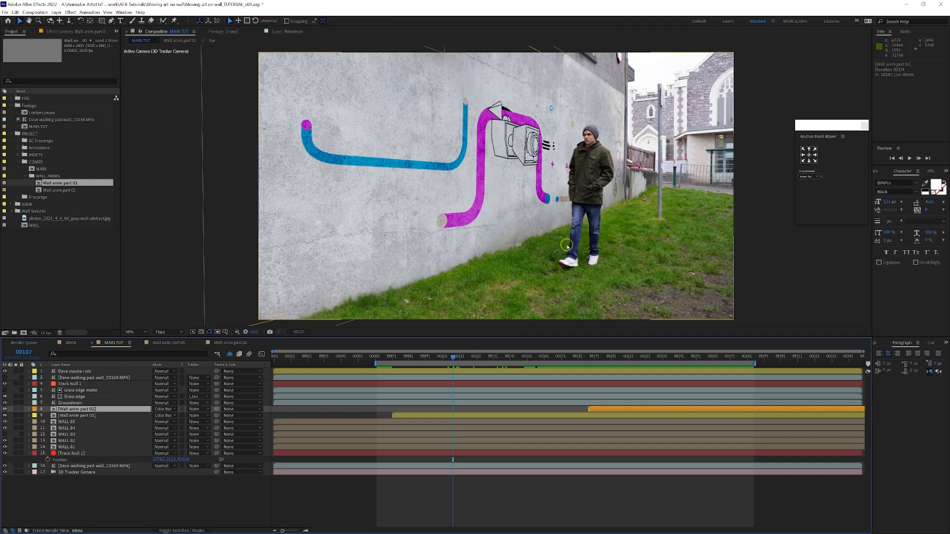
key("space")
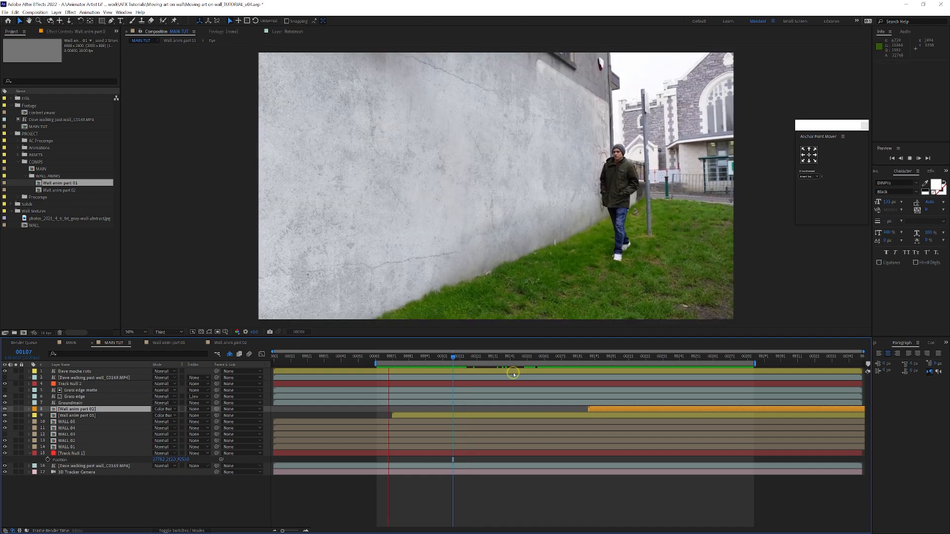
key("space")
key("space")
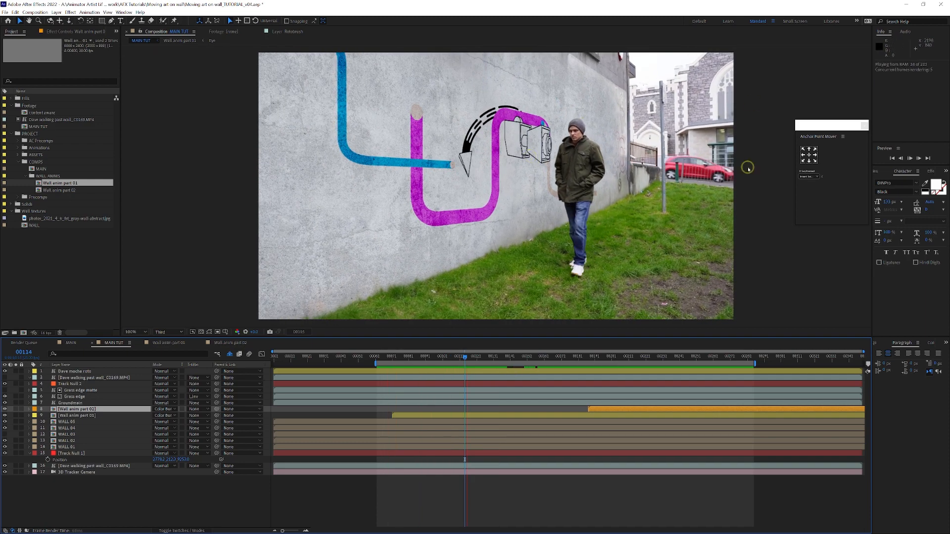
Examine the wall texture through the artwork up close at frame 115 and fit the whole frame back in the viewer
left_click(751, 242)
scroll(754, 241, "up", 1)
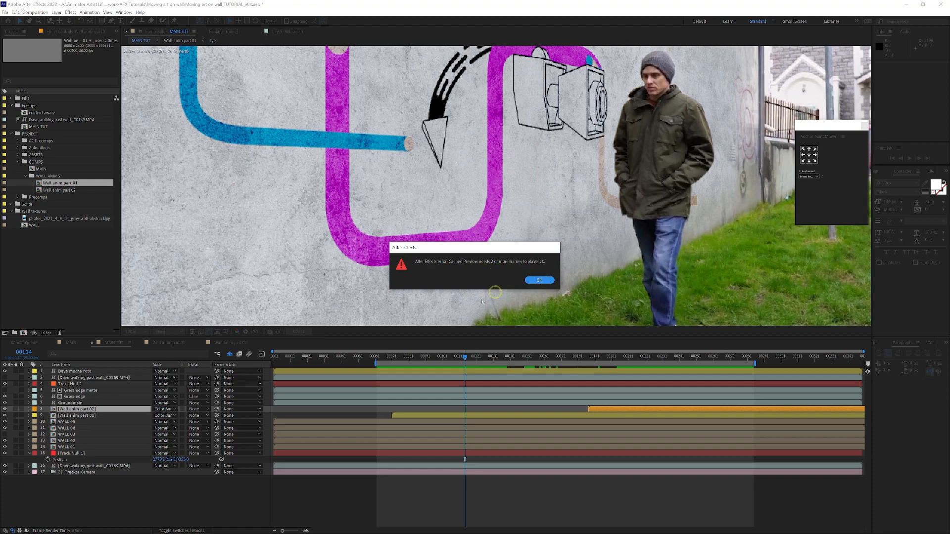
left_click(539, 280)
left_click_drag(465, 353, 466, 353)
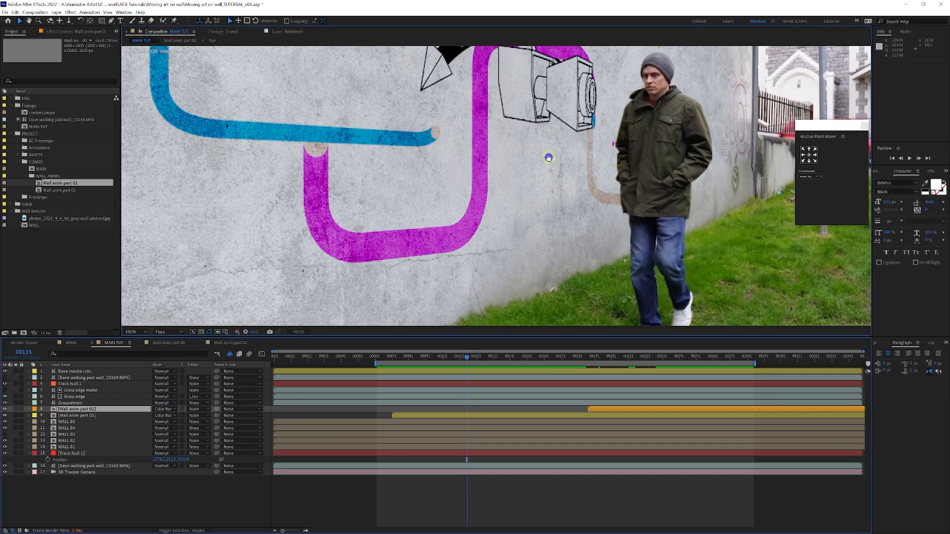
left_click_drag(549, 158, 608, 173)
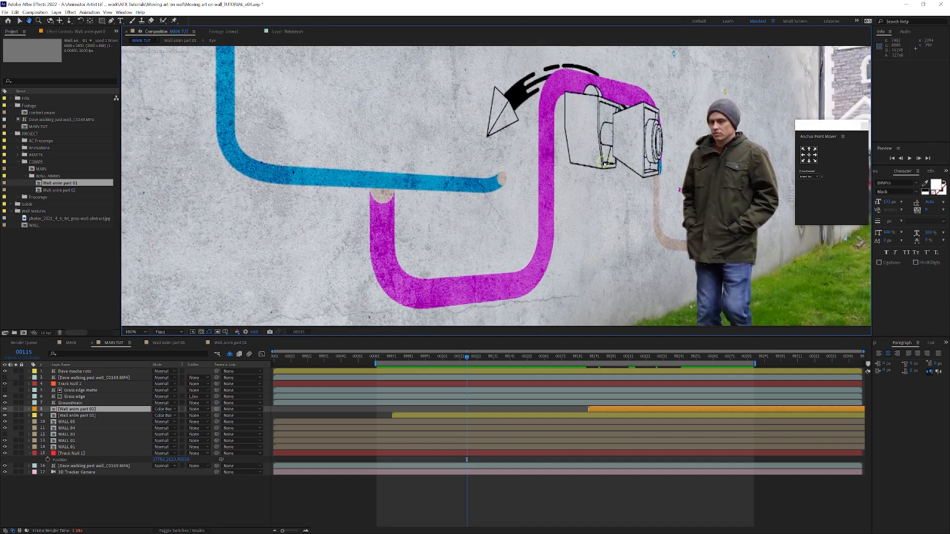
key("v")
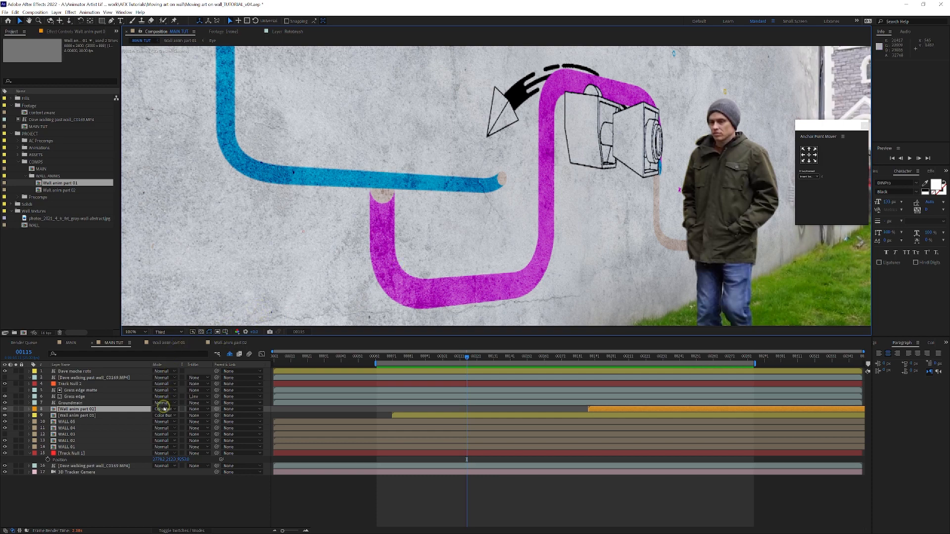
left_click(132, 332)
left_click(138, 340)
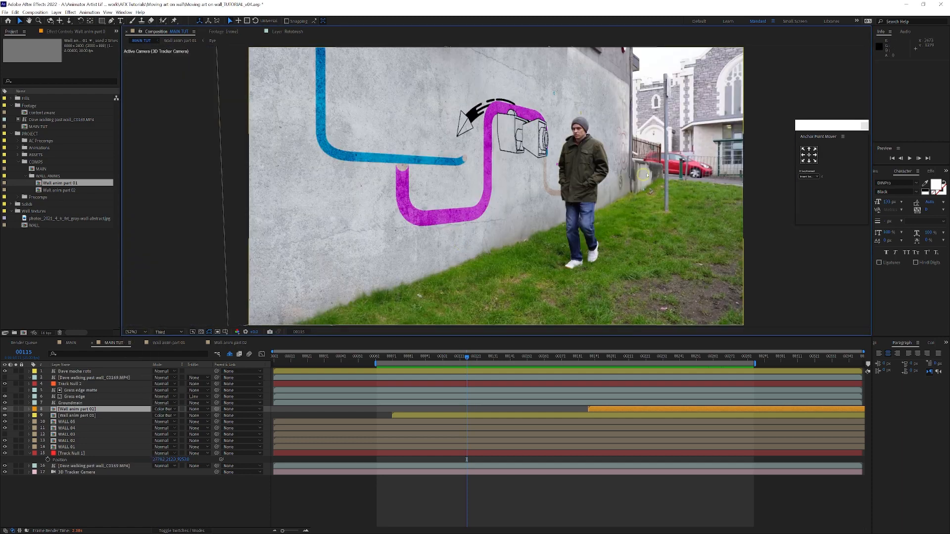
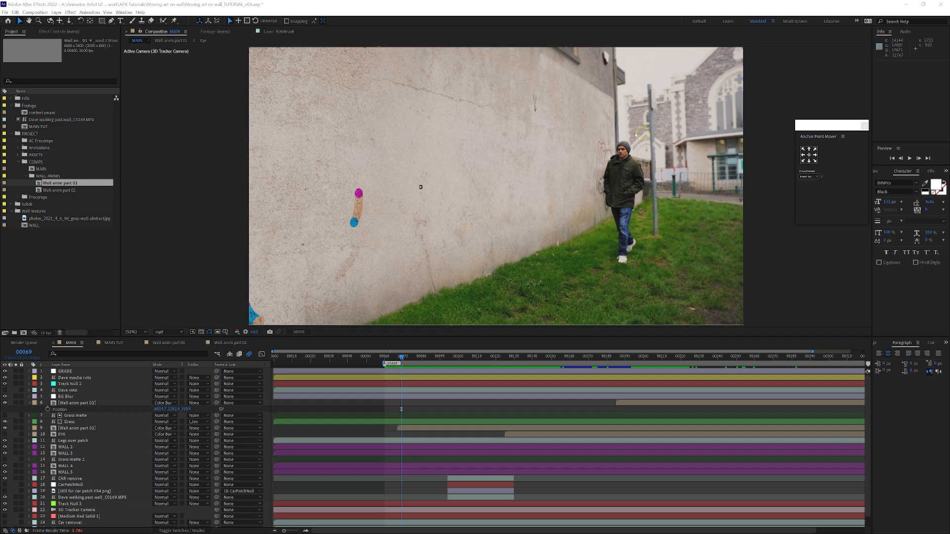
Toggle the BG Blur layer's visibility in the MAIN composition to compare the background with and without blur
left_click(4, 396)
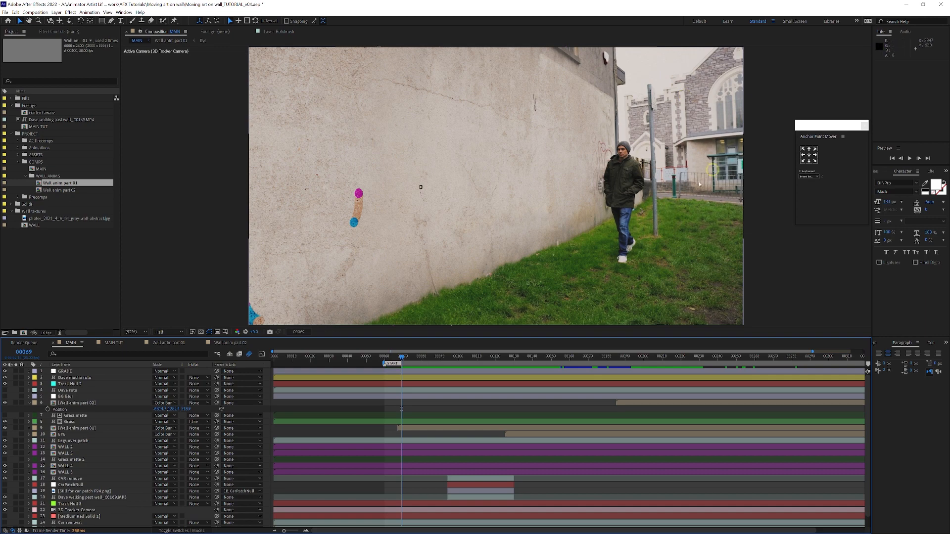
left_click(4, 397)
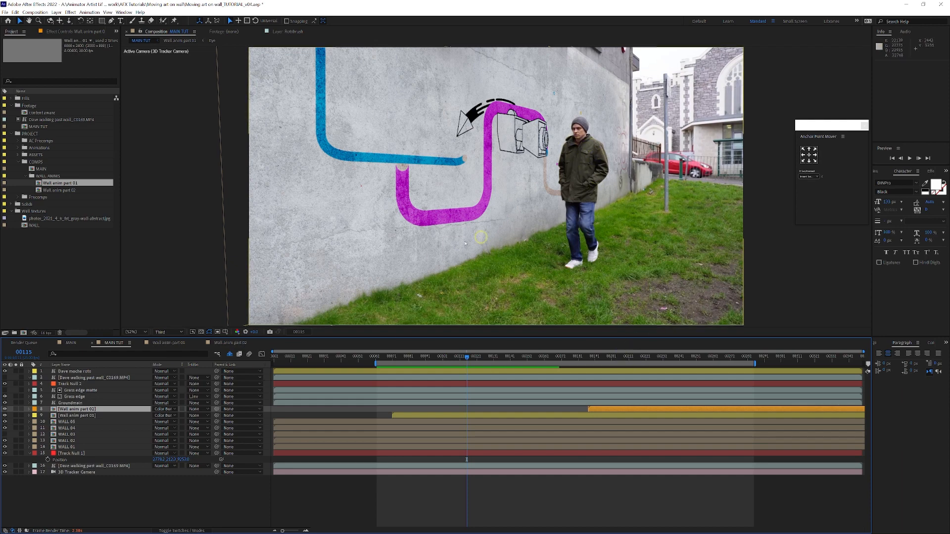
Add a new adjustment layer directly above the Grass edge matte layer in MAIN TUT
left_click(79, 391)
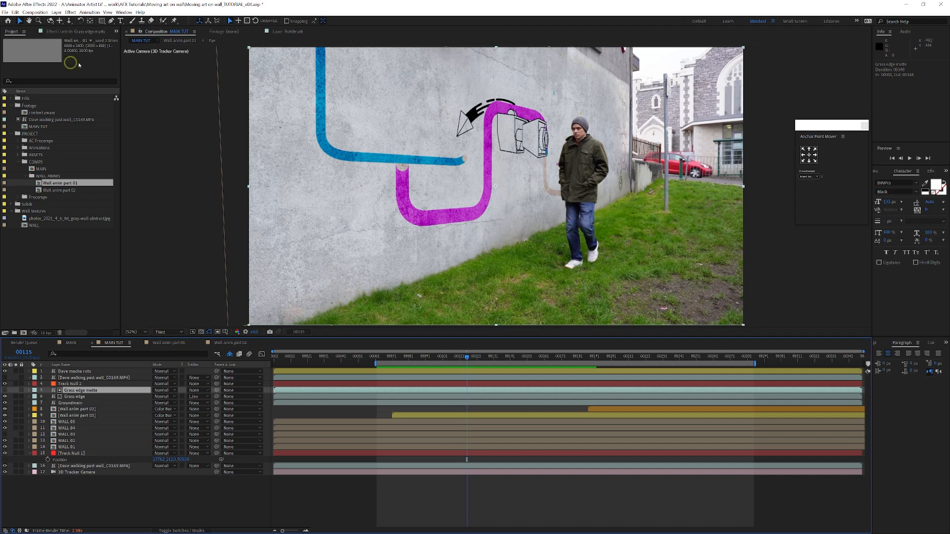
left_click(56, 13)
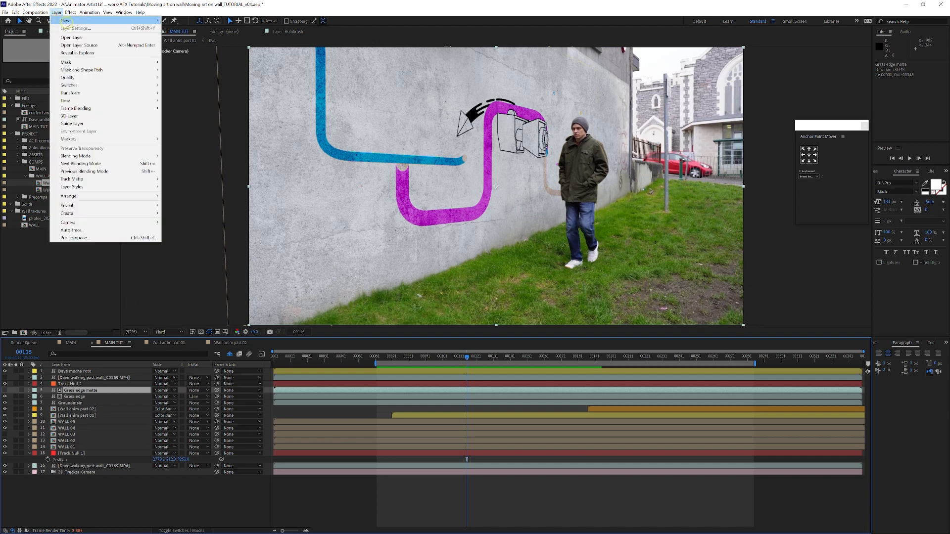
mouse_move(124, 21)
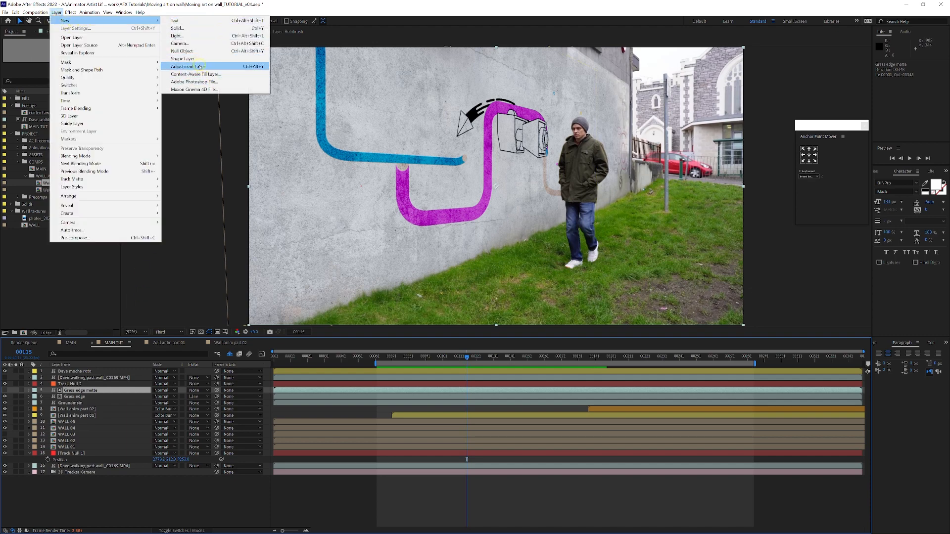
left_click(200, 66)
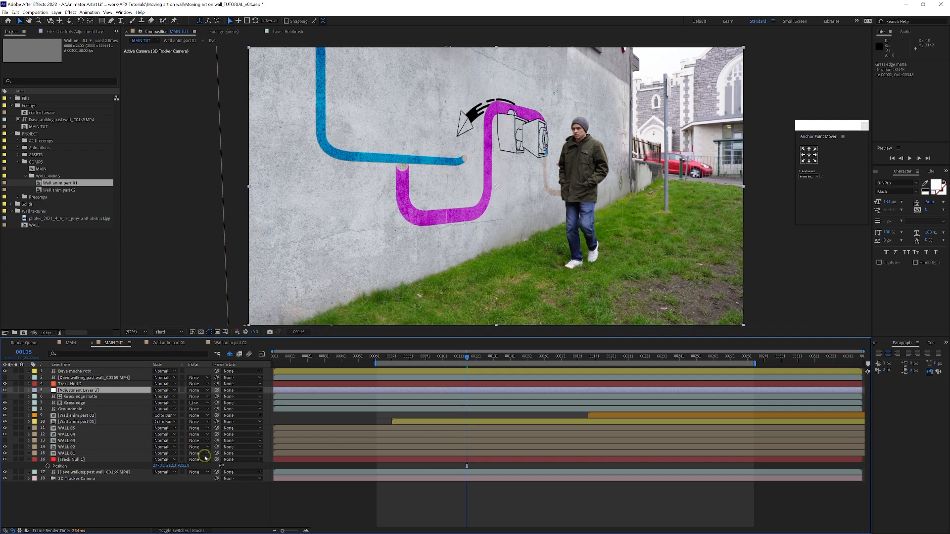
Find the Fast Box Blur effect in the effects library and apply it to the new adjustment layer
left_click(63, 32)
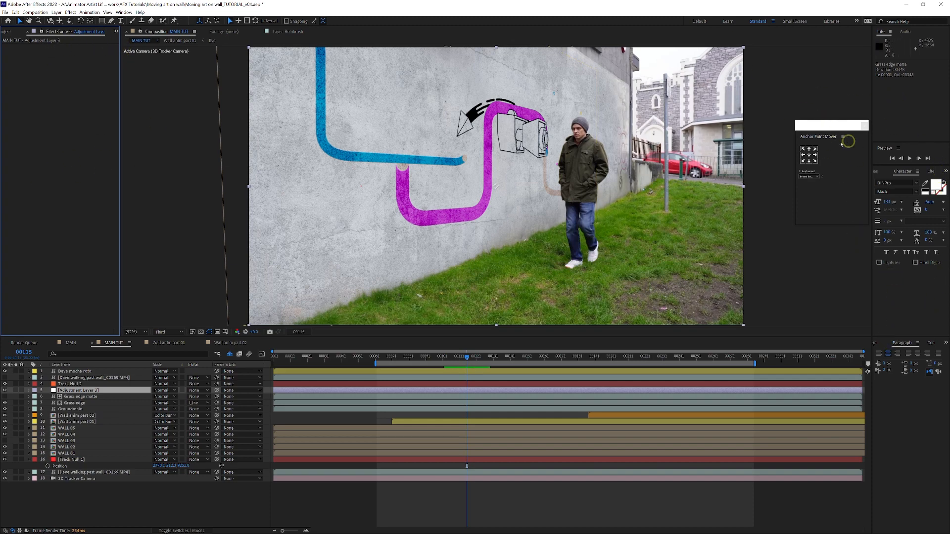
left_click_drag(825, 125, 795, 122)
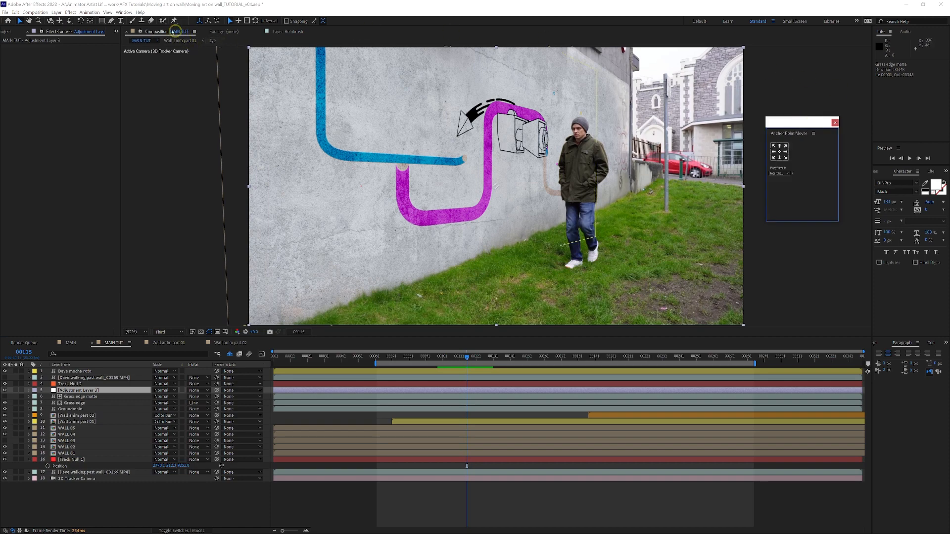
left_click(124, 12)
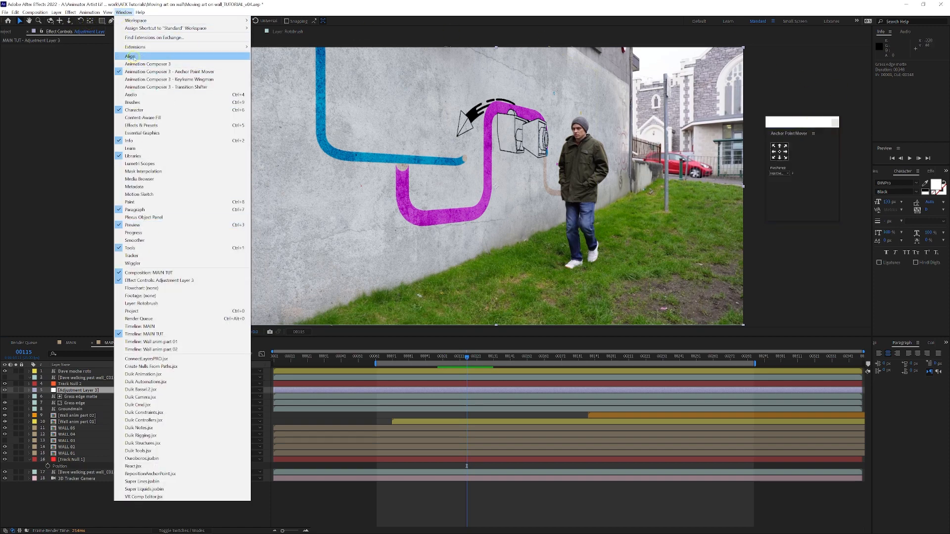
left_click(141, 125)
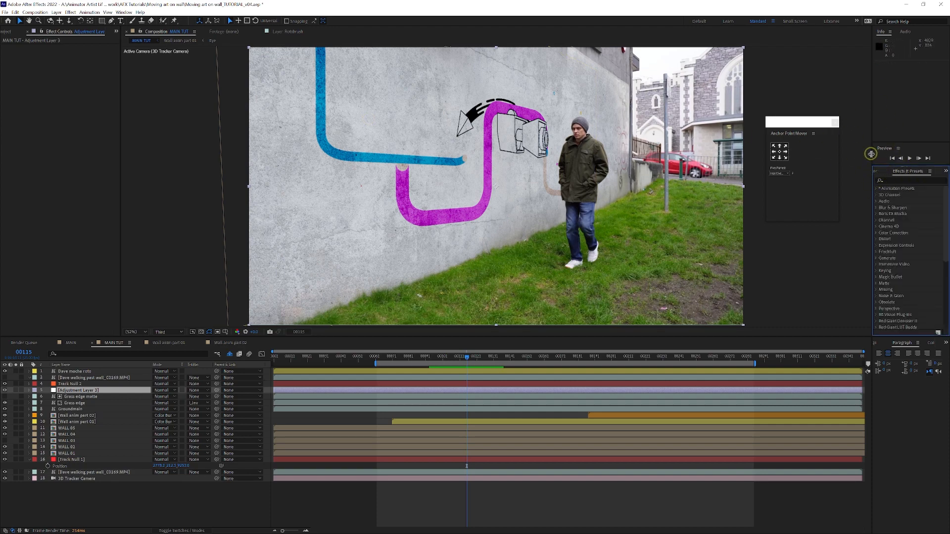
left_click_drag(872, 152, 856, 152)
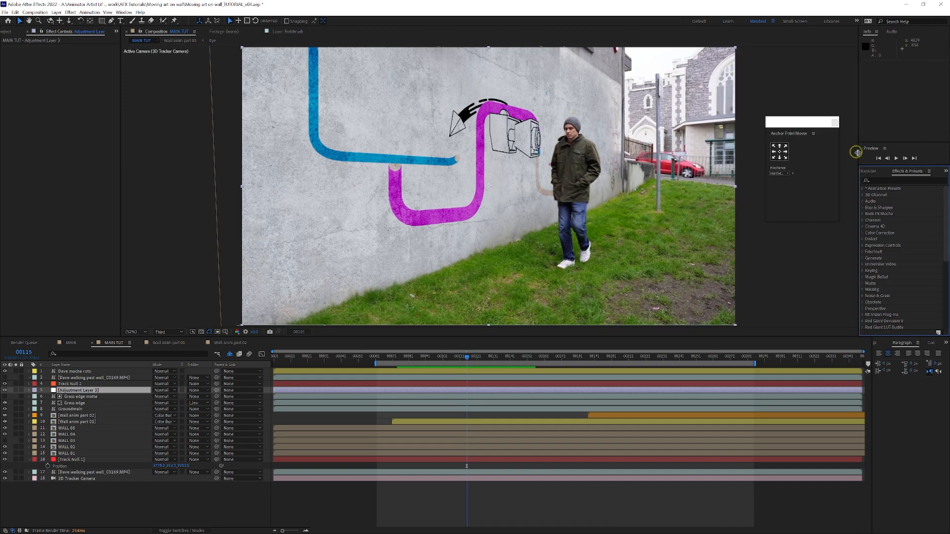
left_click(888, 182)
type("b")
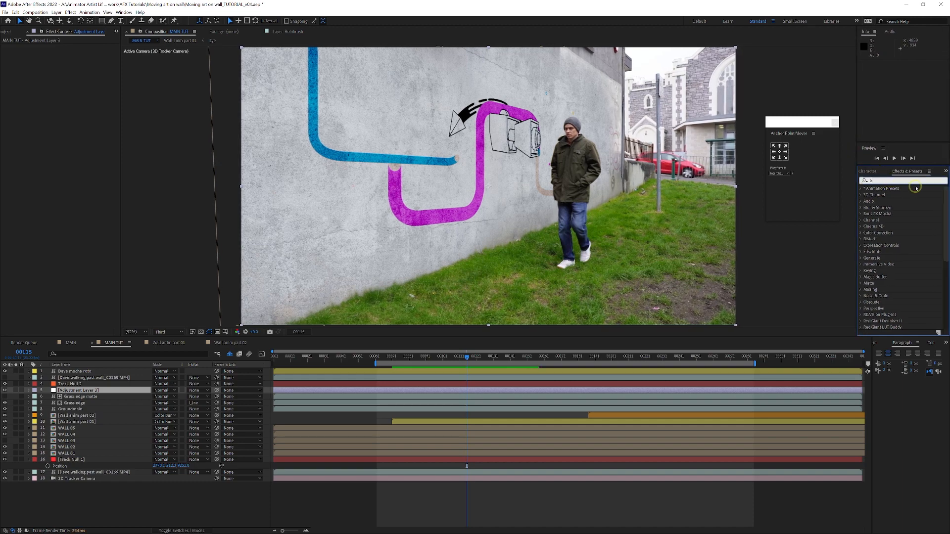
type("lur")
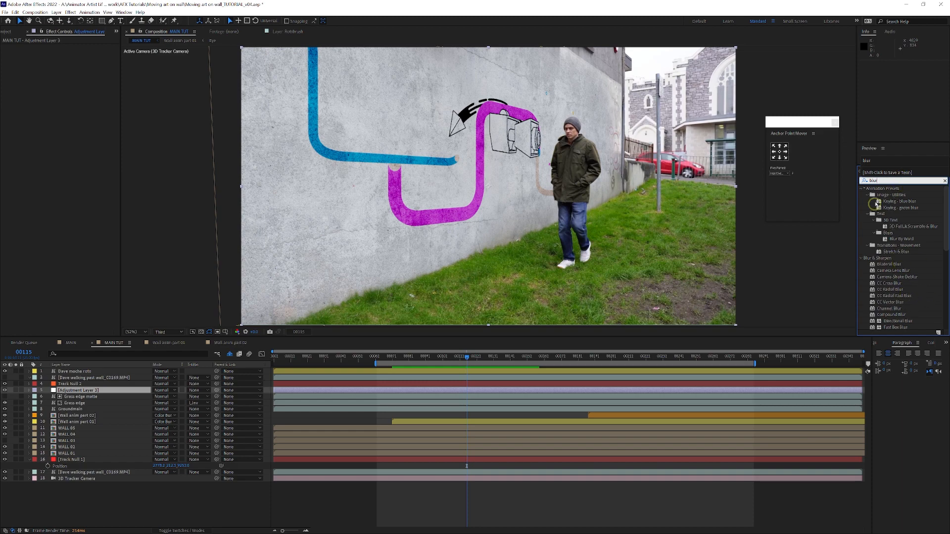
left_click(873, 180)
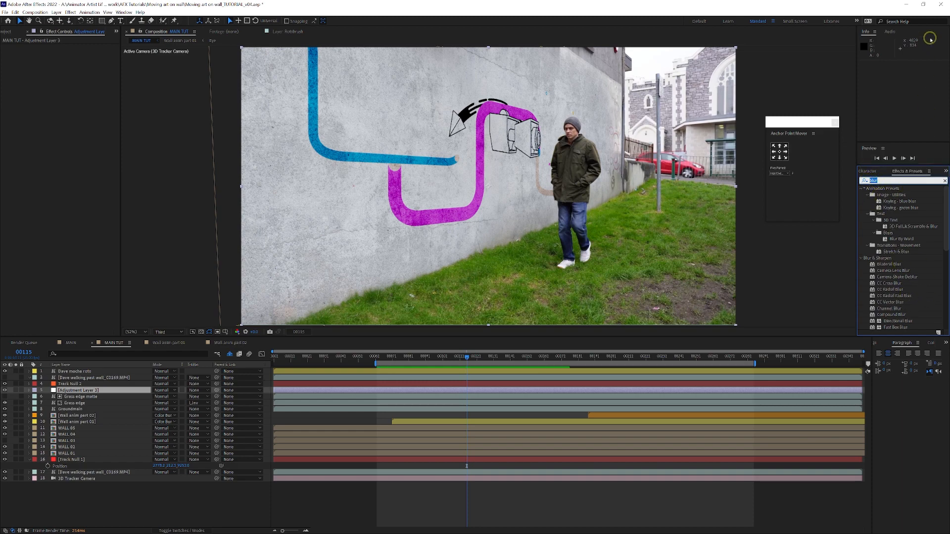
type("fast")
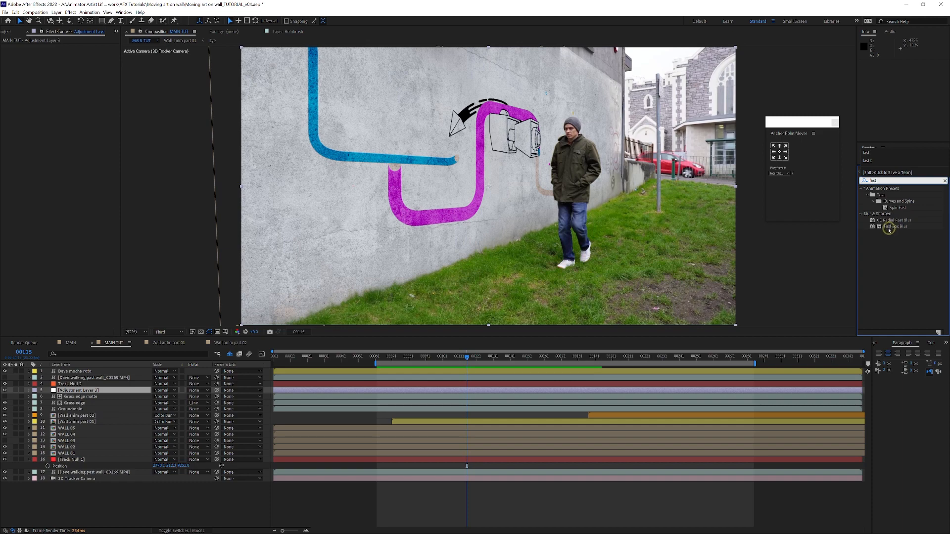
left_click_drag(894, 227, 67, 391)
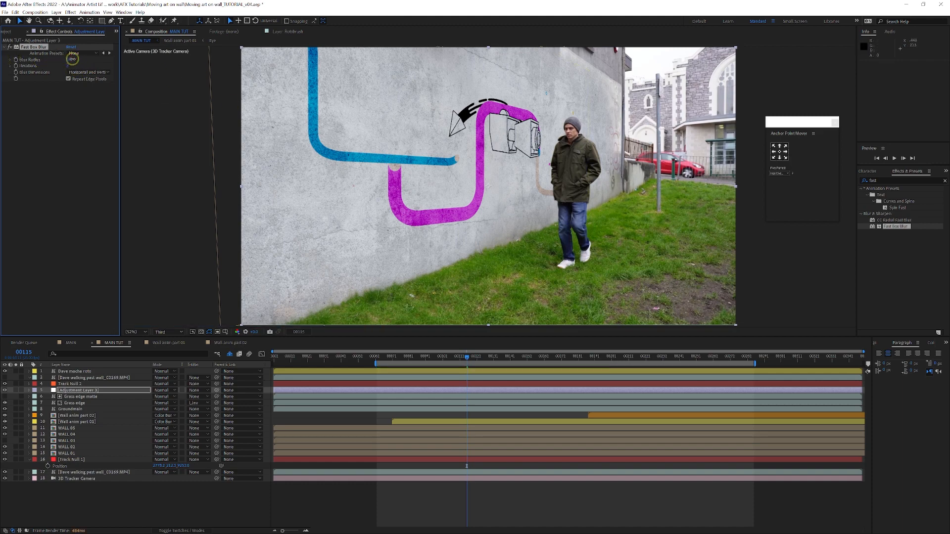
Adjust the Fast Box Blur radius to give the background only a subtle softening
left_click_drag(74, 59, 79, 61)
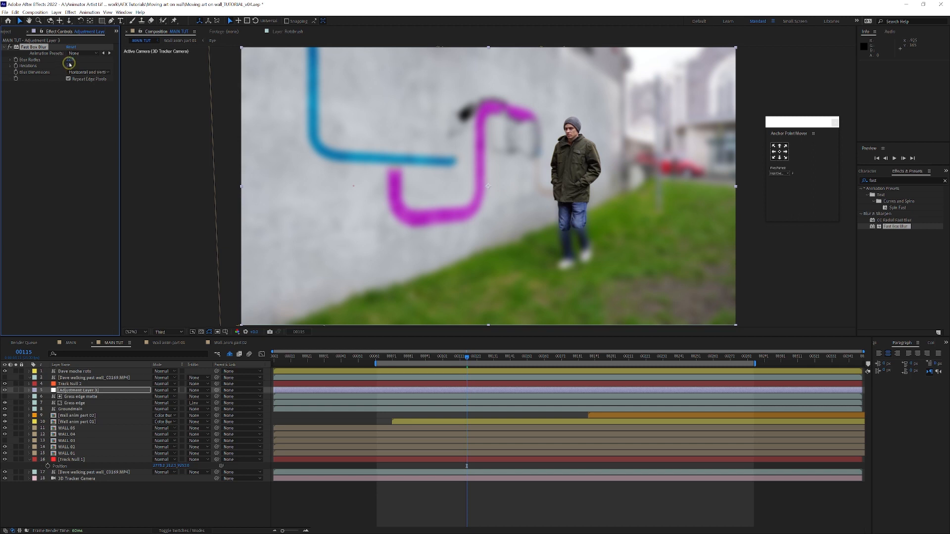
left_click(71, 60)
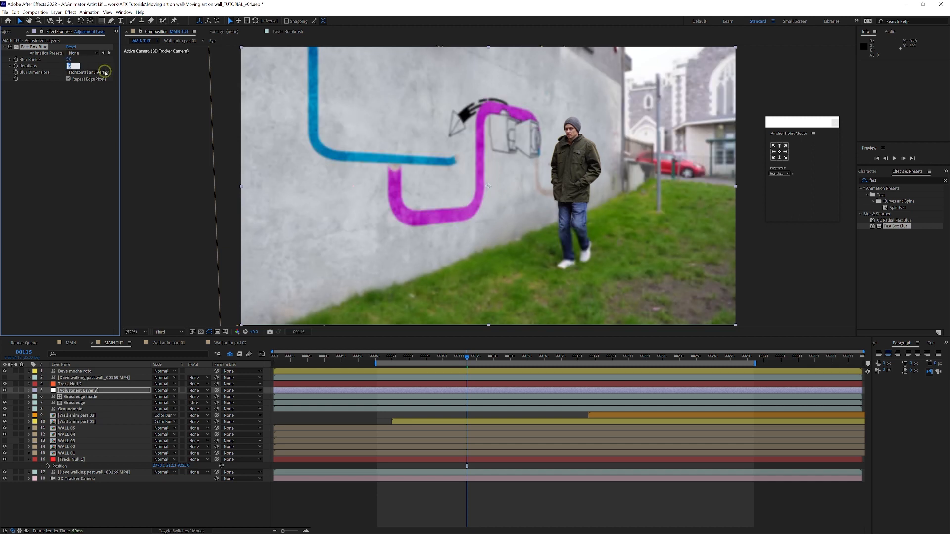
left_click(69, 59)
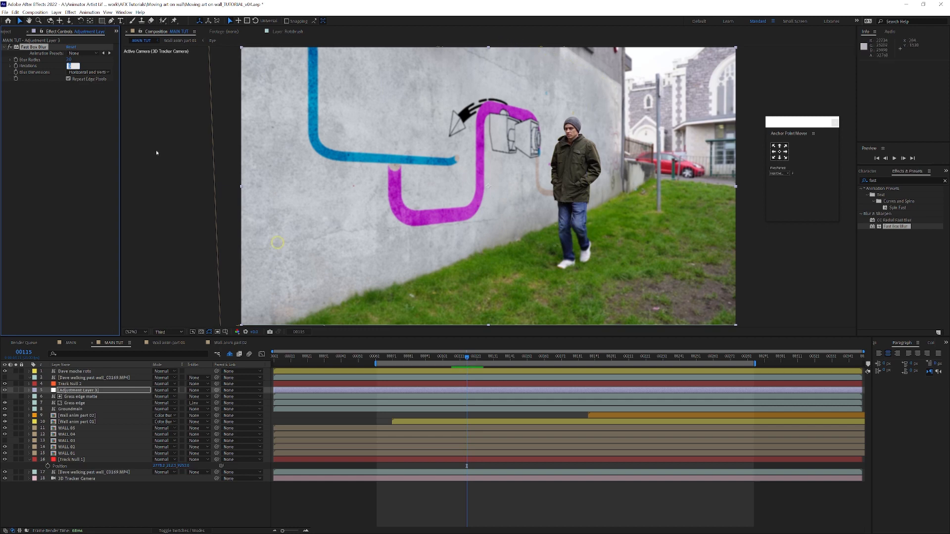
Rename the adjustment layer as BG Blur
left_click(162, 208)
scroll(161, 208, "down", 1)
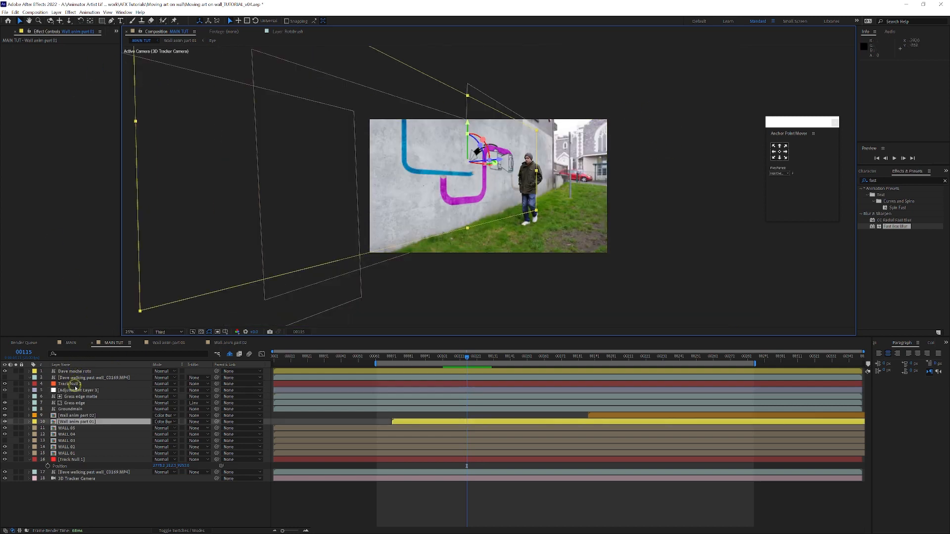
left_click(78, 391)
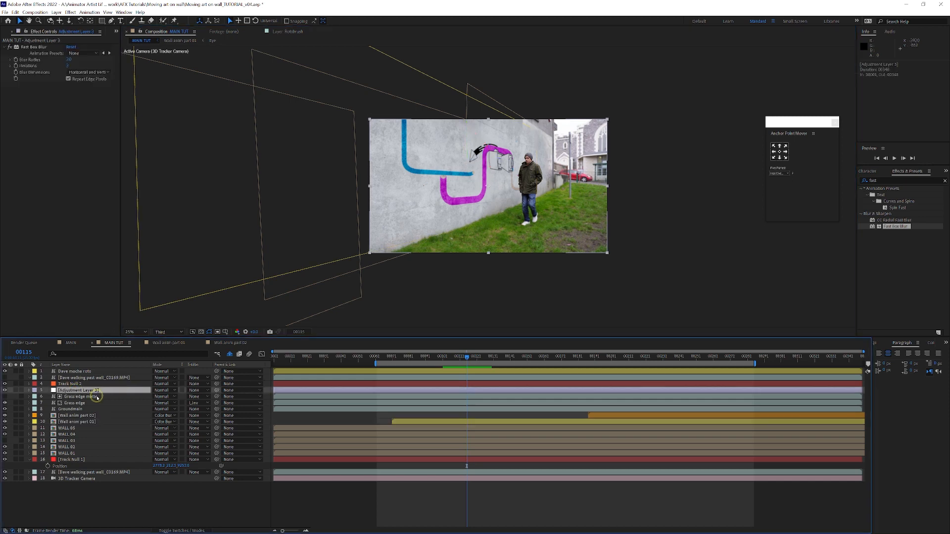
key("Return")
type("BG Blur")
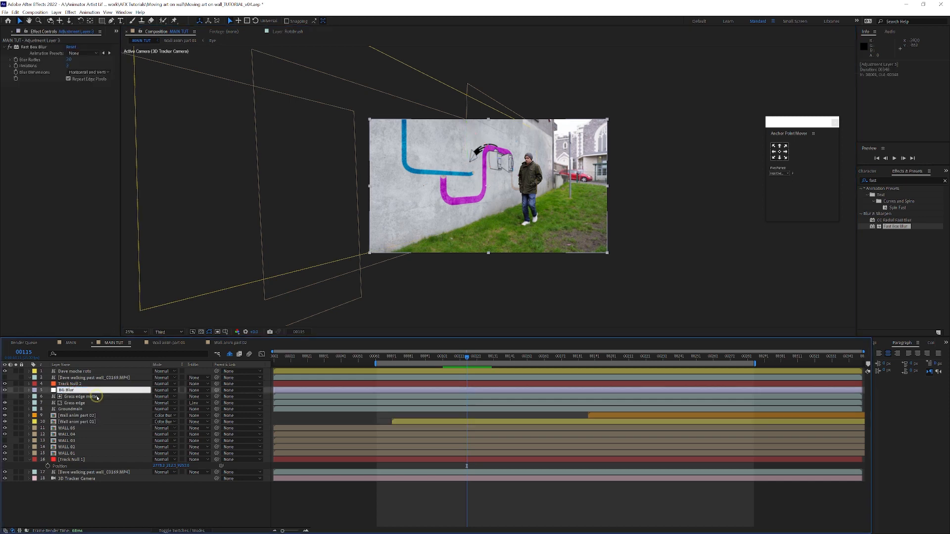
key("Return")
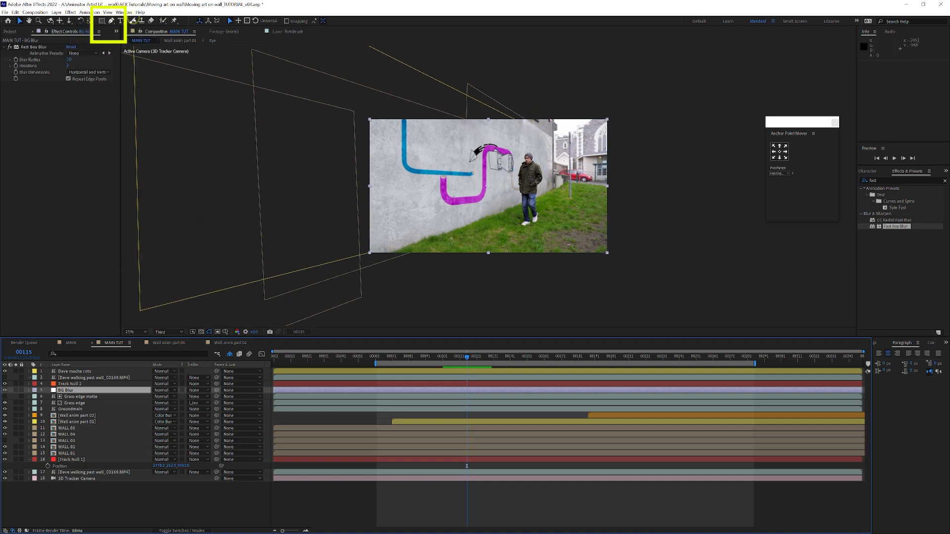
Draw a closed Pen mask on BG Blur around the street end of the frame, curving down behind the man and extending outside the image
left_click(111, 21)
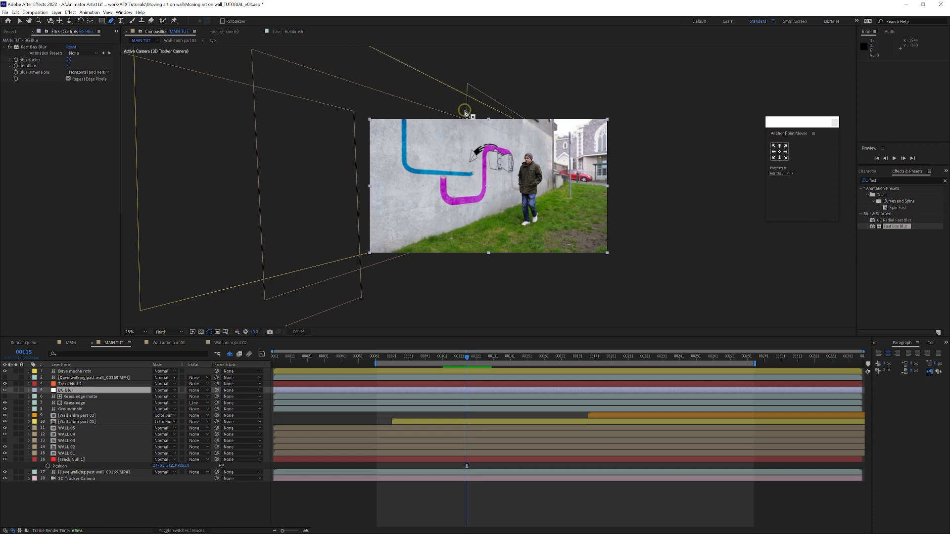
left_click(442, 101)
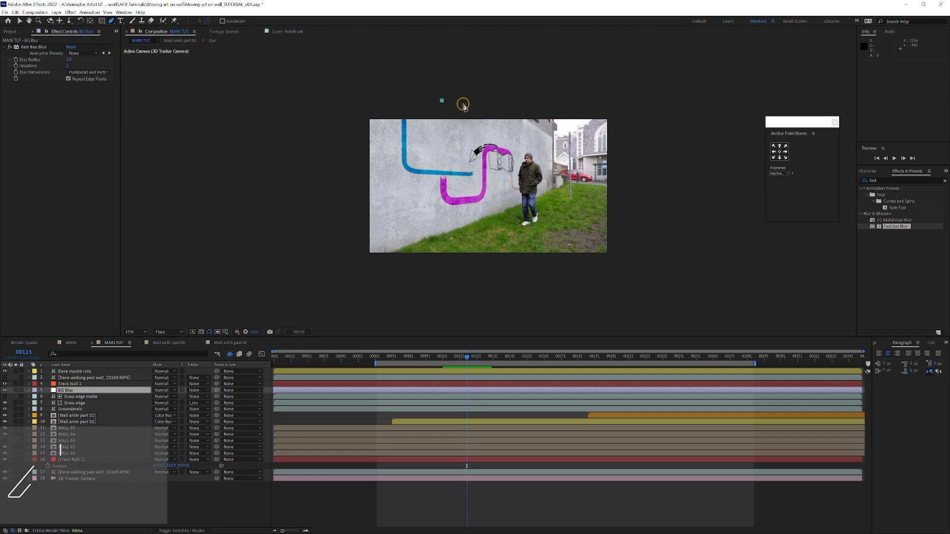
left_click(554, 171)
left_click_drag(566, 201, 564, 224)
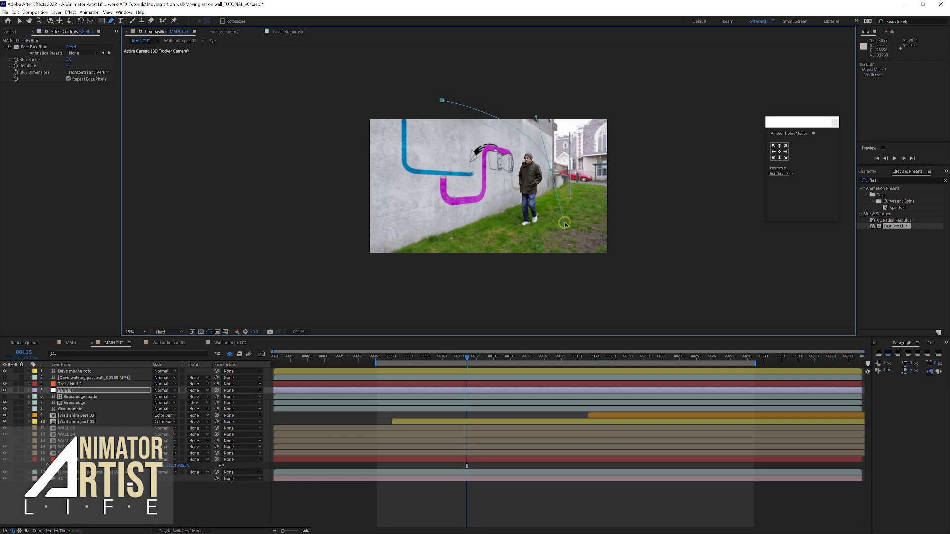
left_click(564, 283)
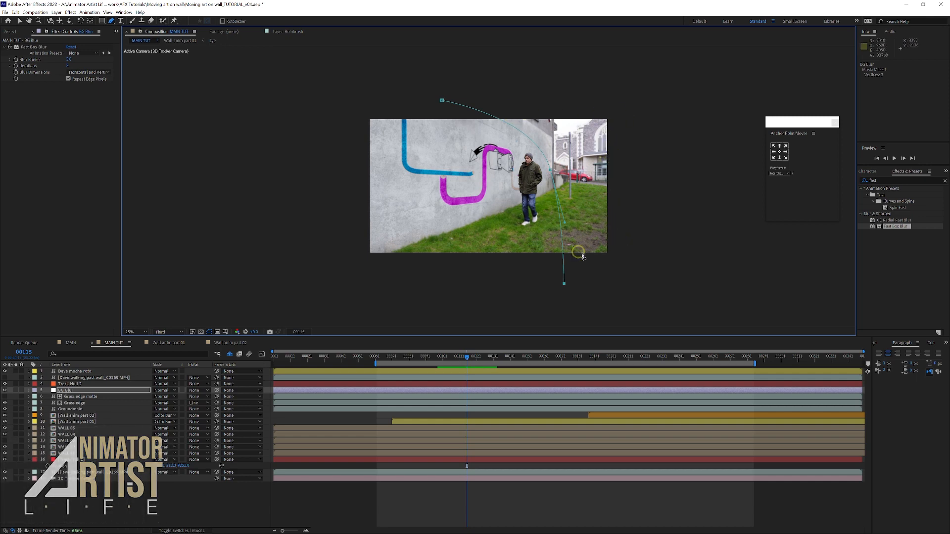
left_click(669, 298)
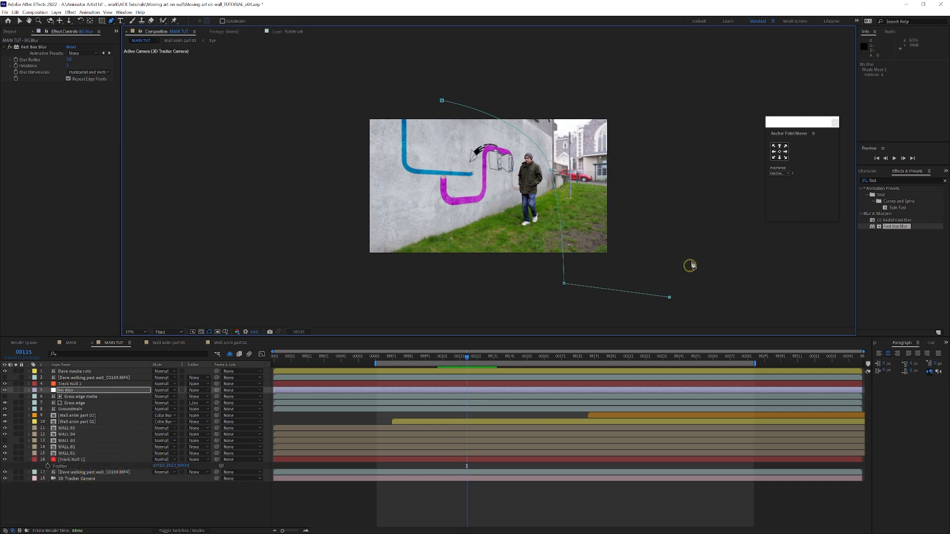
left_click(682, 85)
left_click(478, 70)
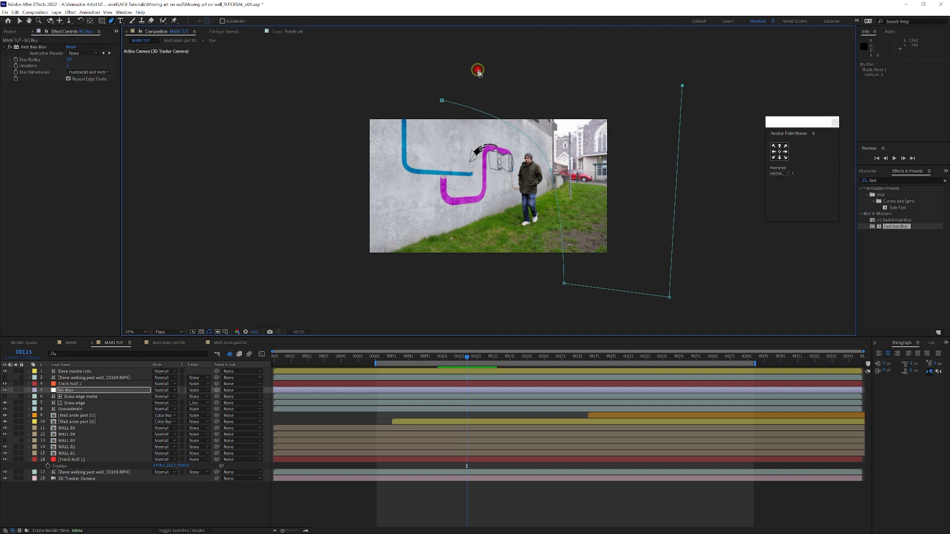
left_click(442, 100)
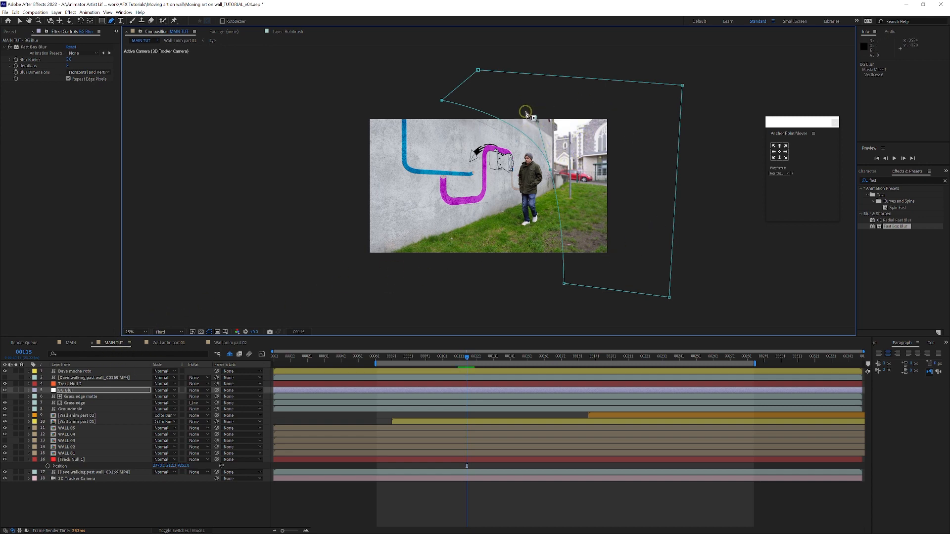
Reveal the mask on the BG Blur layer and set its mode to Add
left_click(124, 390)
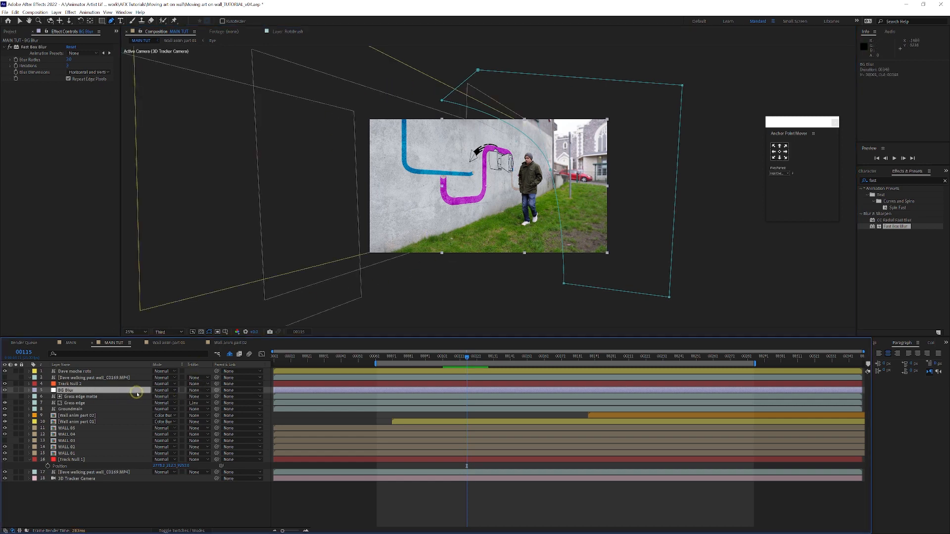
key("m")
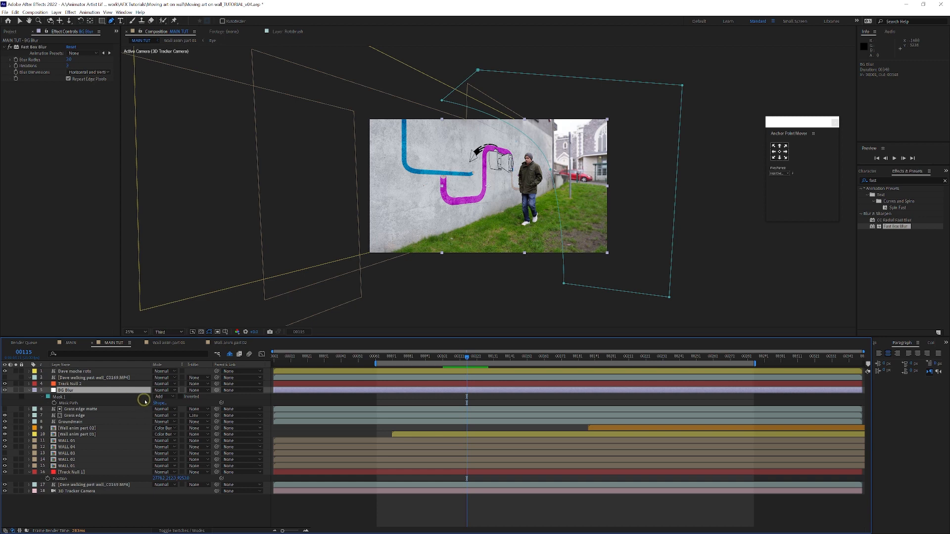
left_click(168, 397)
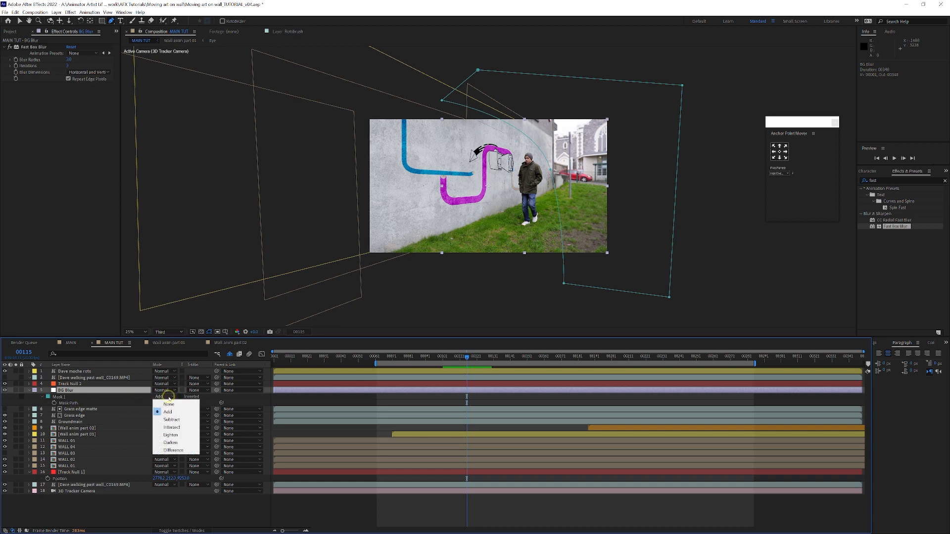
left_click(171, 412)
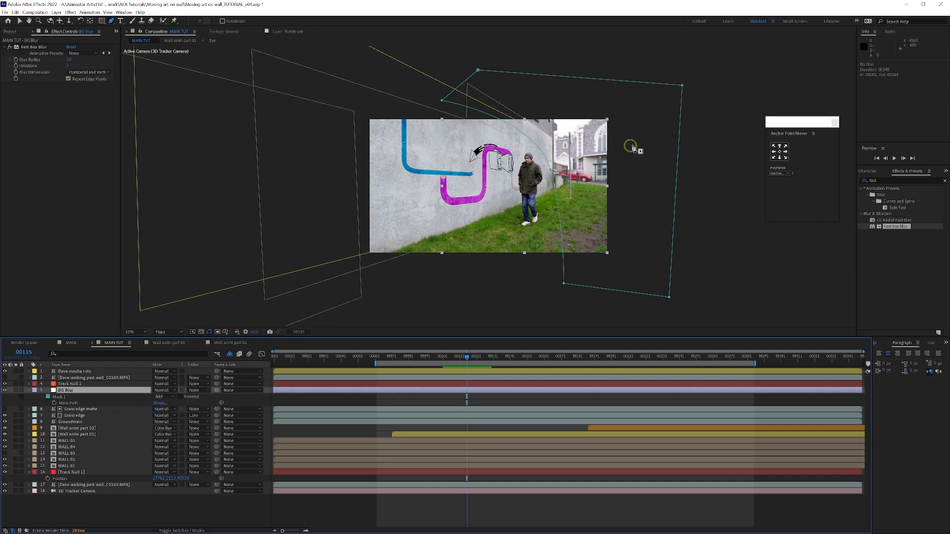
Expand the BG Blur layer's mask properties and give the mask a very wide feather so the blur fades in gradually
scroll(648, 144, "up", 2)
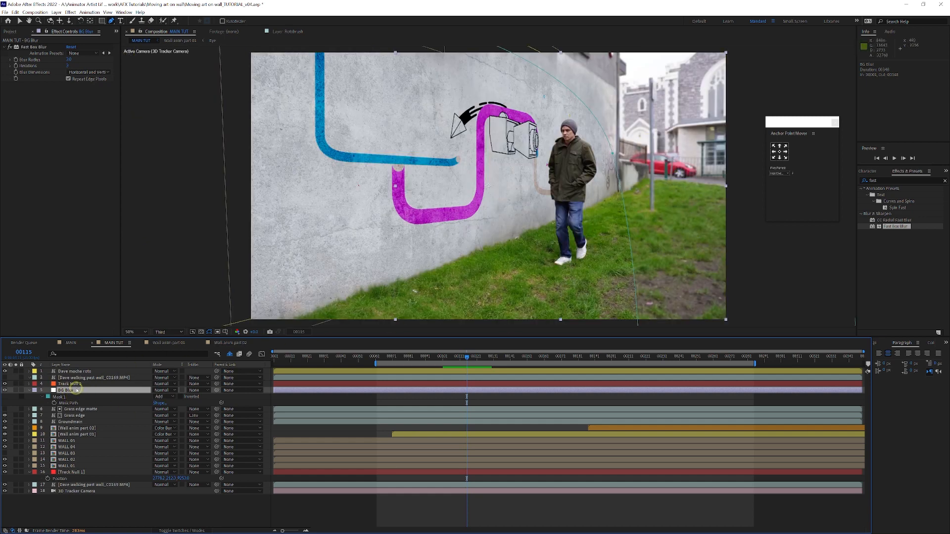
key("f")
left_click(28, 390)
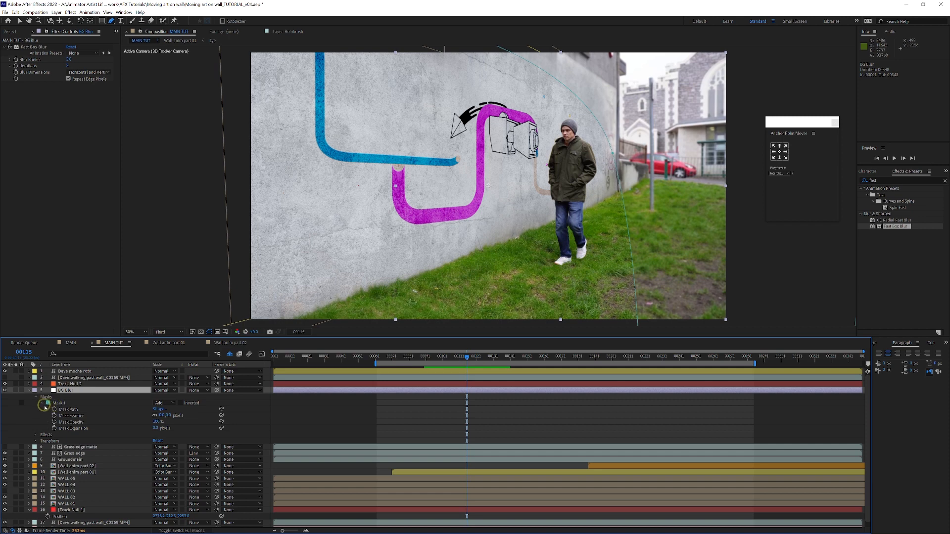
left_click(162, 416)
left_click_drag(166, 416, 379, 413)
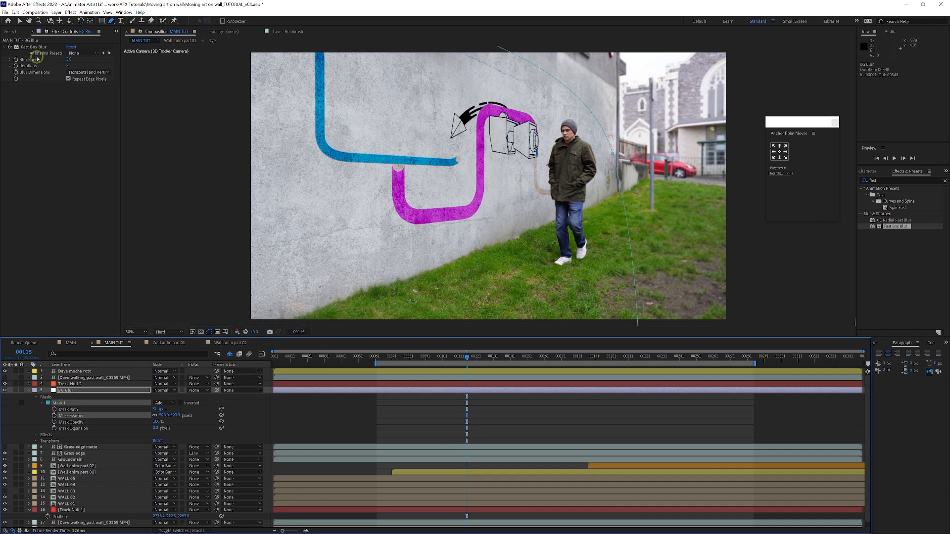
Deselect the mask and compare the frame with the BG Blur layer hidden and shown
left_click(20, 21)
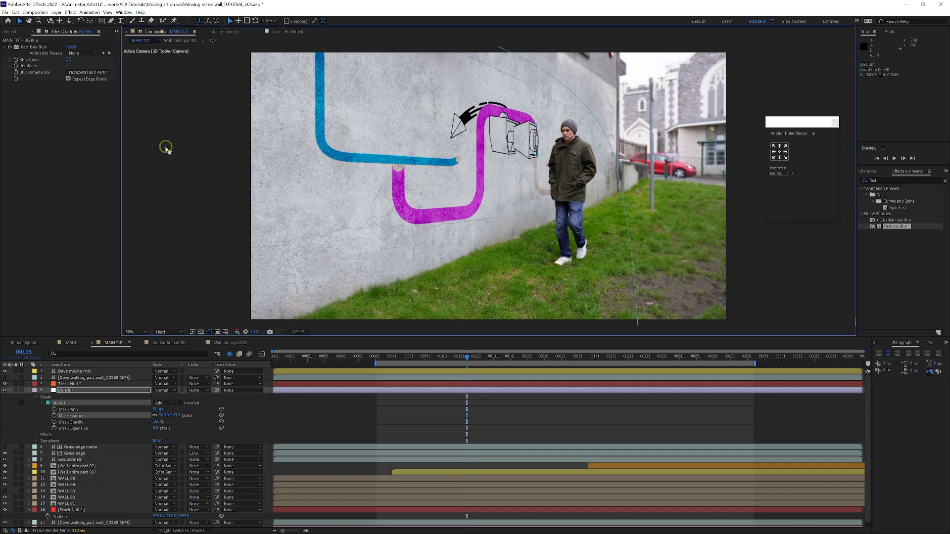
left_click(790, 271)
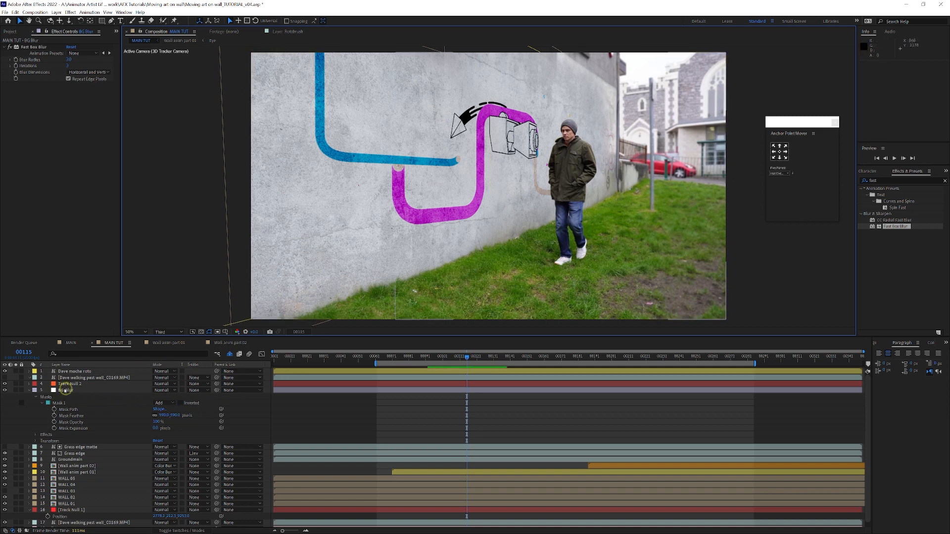
left_click(4, 390)
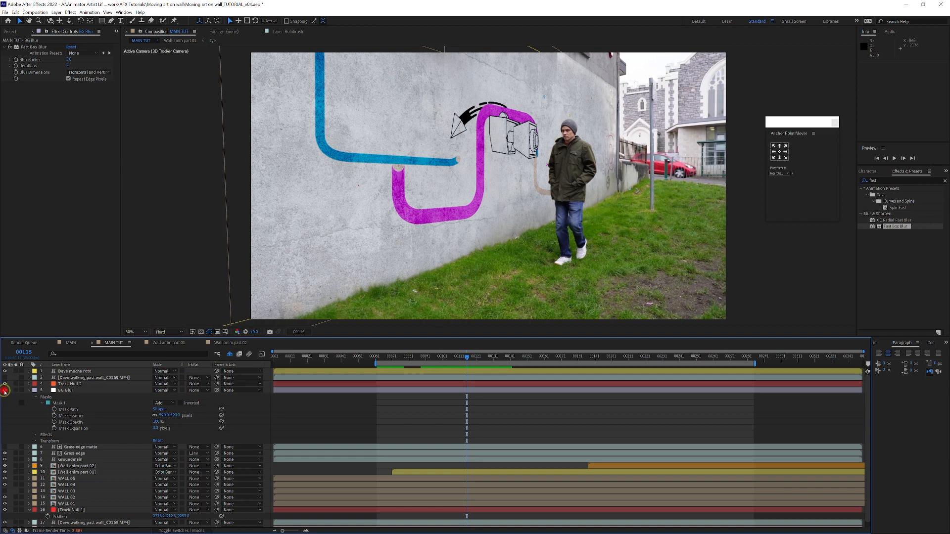
left_click(5, 391)
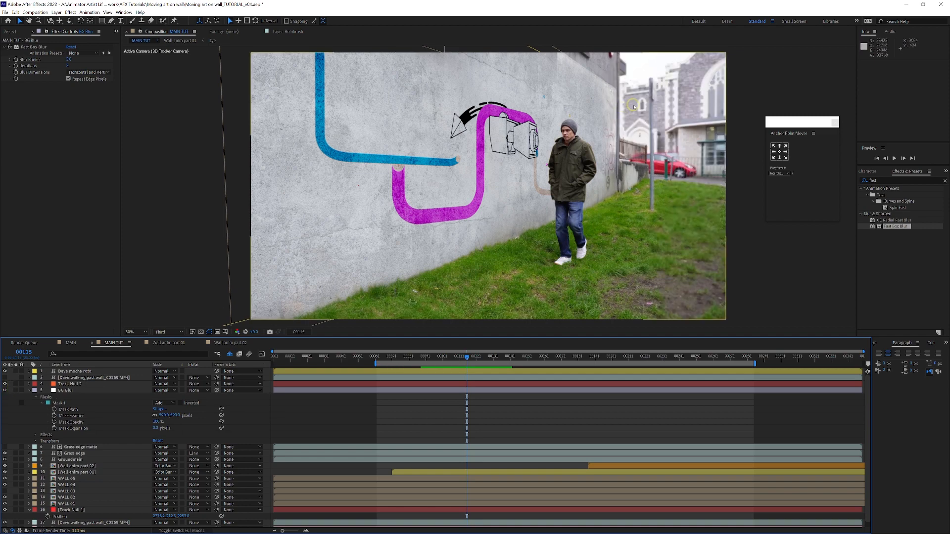
Set the Fast Box Blur iterations on the BG Blur layer to 4
left_click(70, 391)
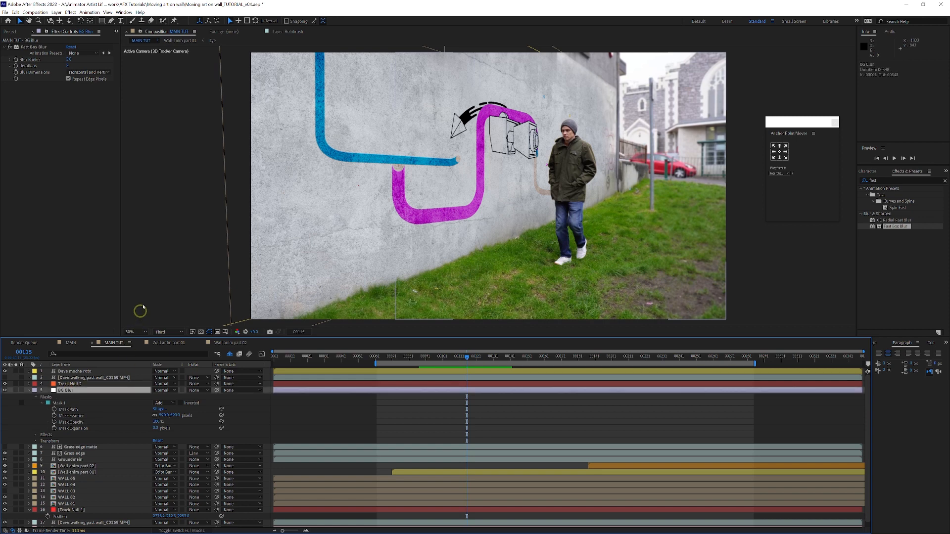
left_click(67, 66)
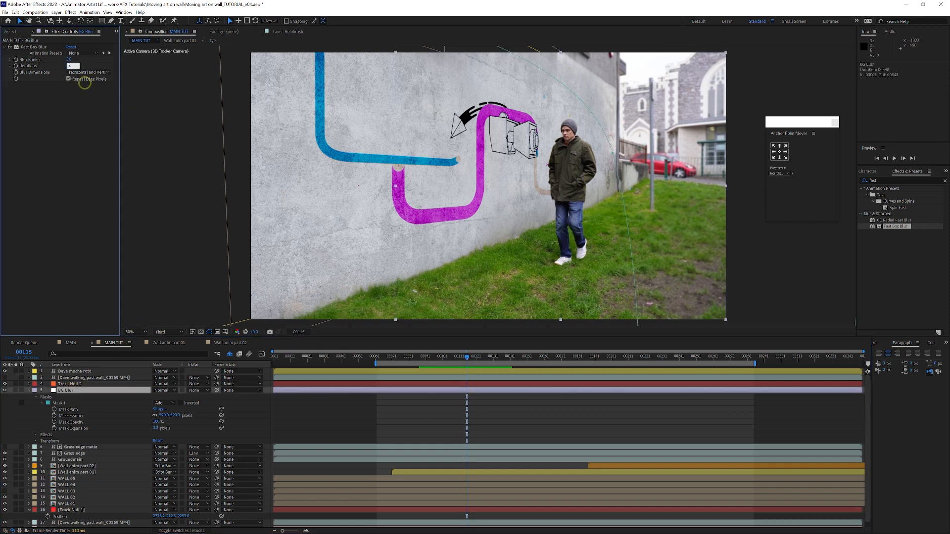
type("4")
key("Return")
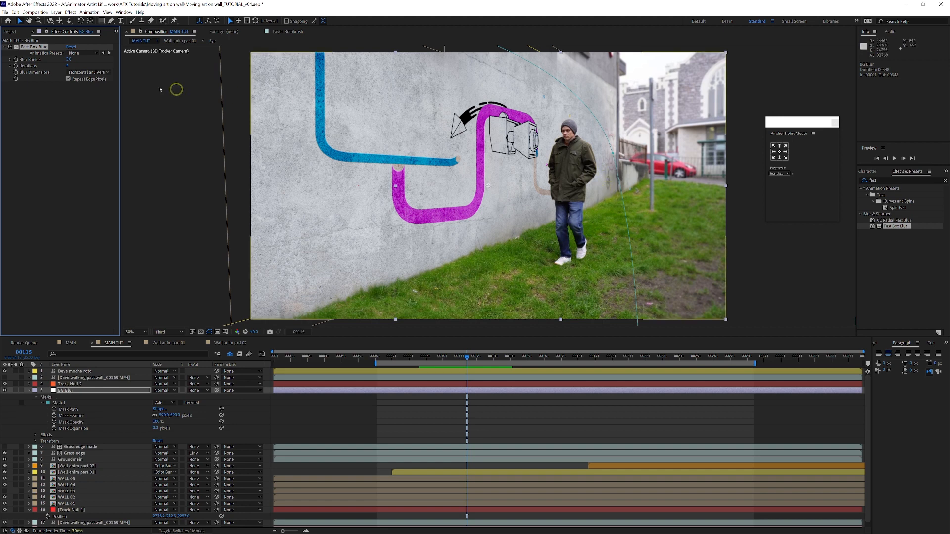
Move the middle point of the BG Blur mask's curved edge slightly down and inward toward the man, and deselect the mask
left_click(79, 410)
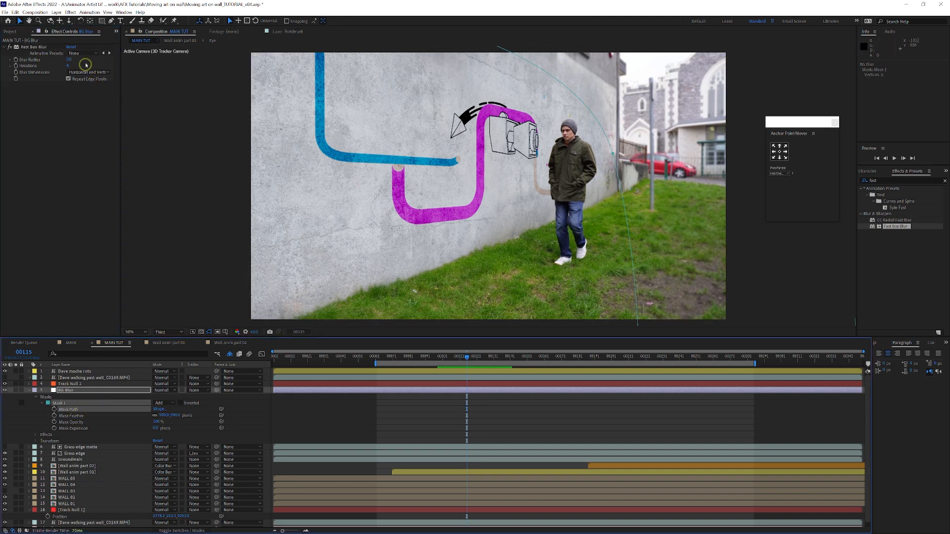
left_click(207, 78)
left_click(614, 156)
left_click(613, 157)
left_click_drag(614, 155, 598, 170)
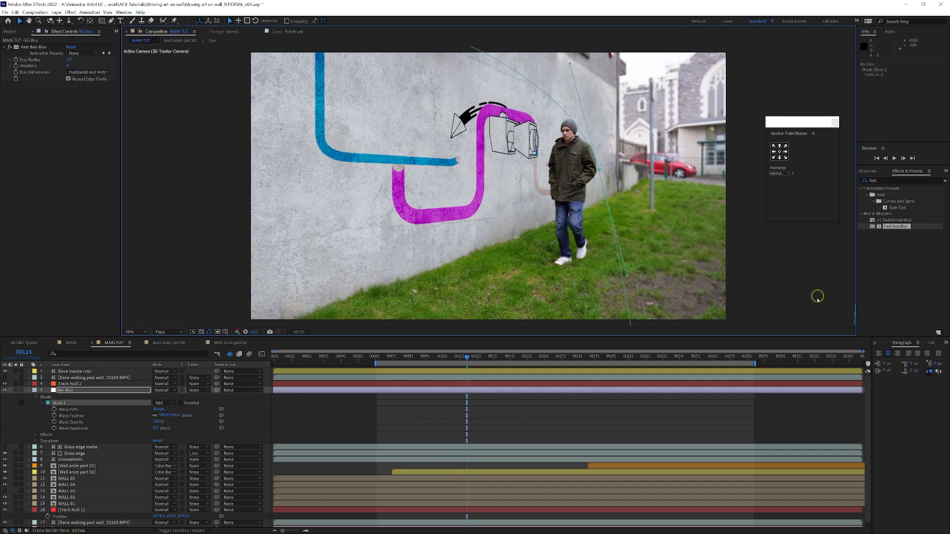
left_click(821, 413)
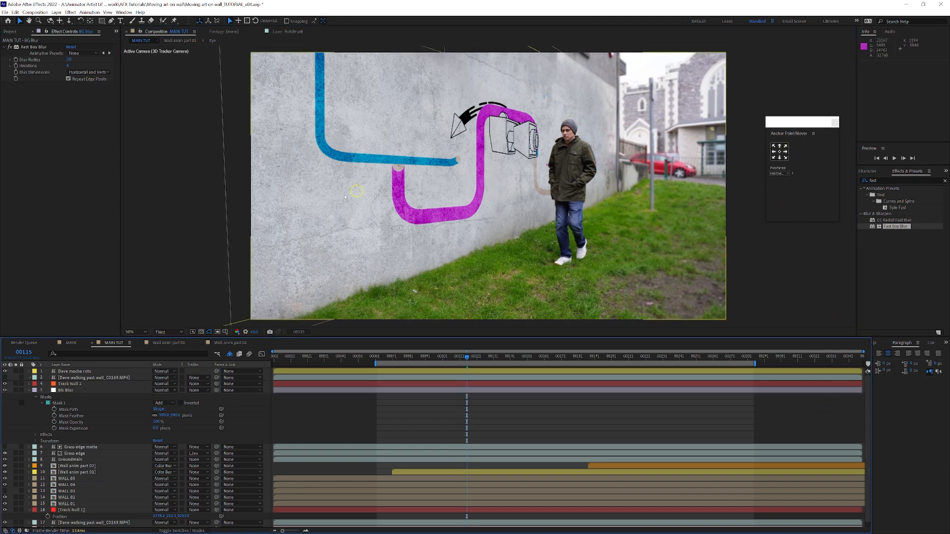
Toggle the BG Blur layer to check the reshaped mask, and inspect the frames around 00162 in MAIN TUT
left_click(5, 390)
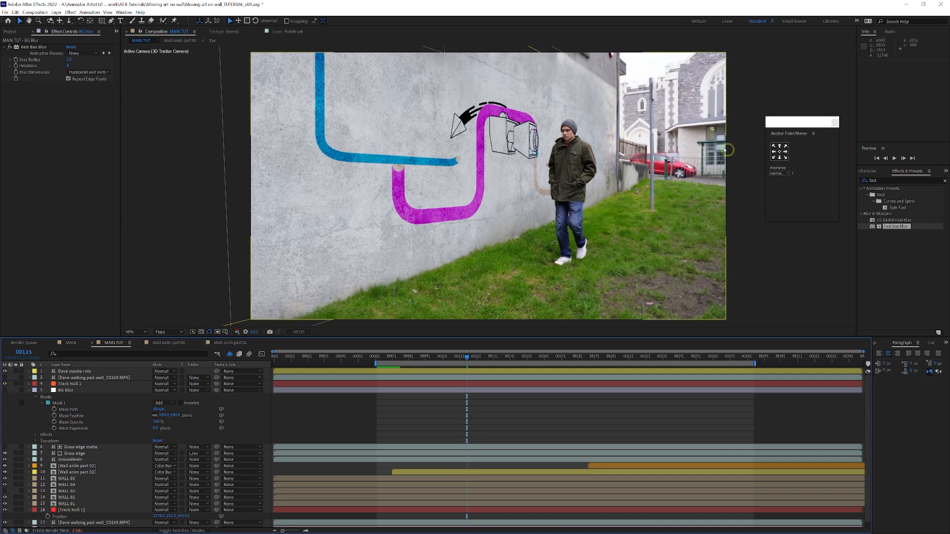
left_click(5, 391)
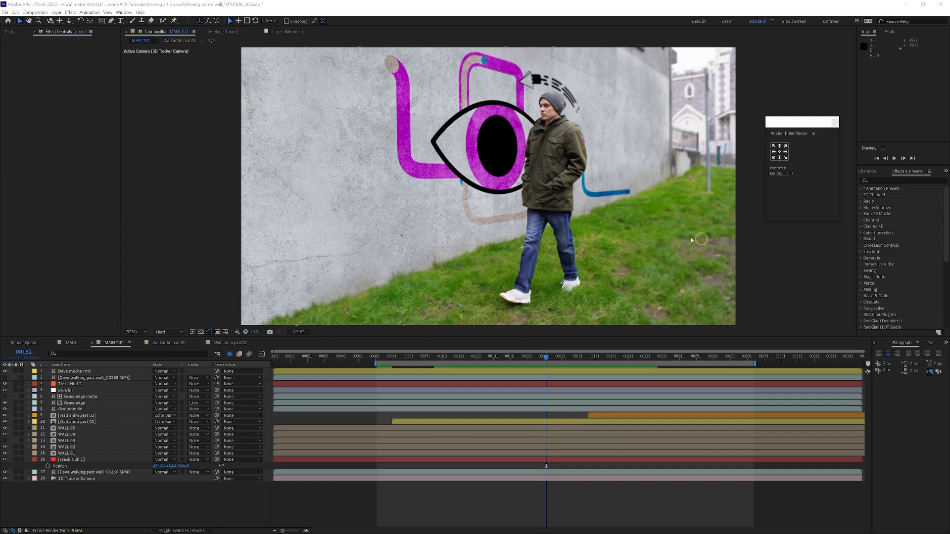
left_click_drag(546, 357, 546, 360)
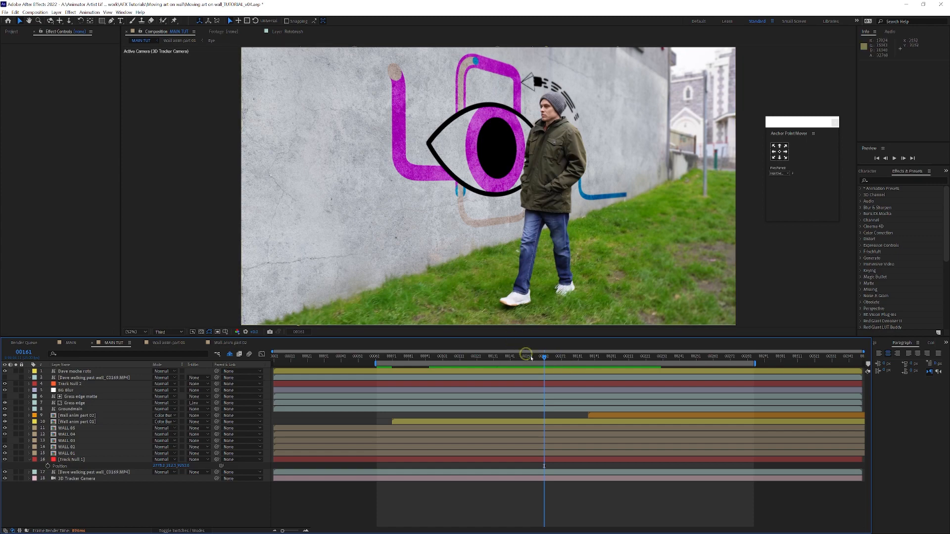
mouse_move(544, 358)
left_mouse_down()
mouse_move(553, 358)
mouse_move(545, 361)
left_mouse_up()
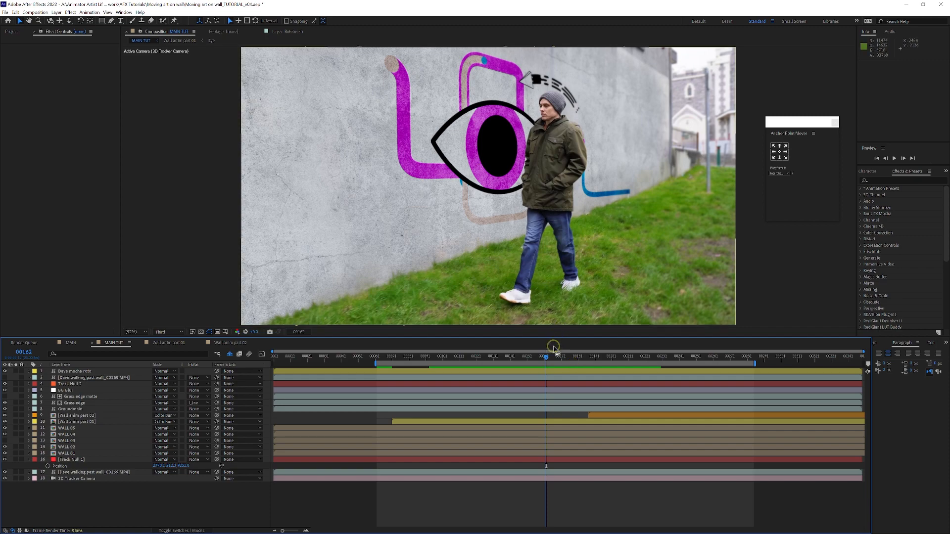
mouse_move(546, 358)
left_mouse_down()
mouse_move(532, 358)
mouse_move(547, 361)
left_mouse_up()
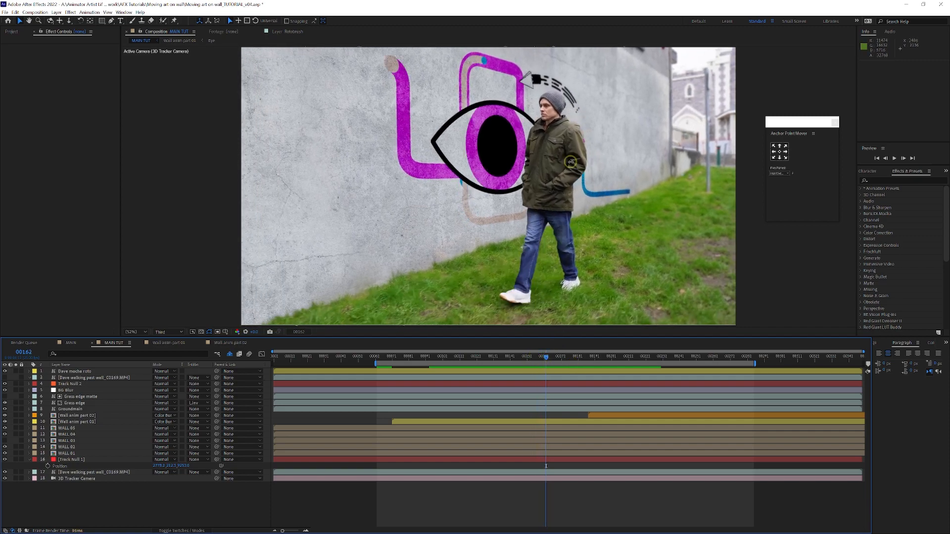
Compare MAIN TUT with the graded MAIN composition, checking frames 00151 to 00162 of MAIN, and return to MAIN TUT
left_click(70, 342)
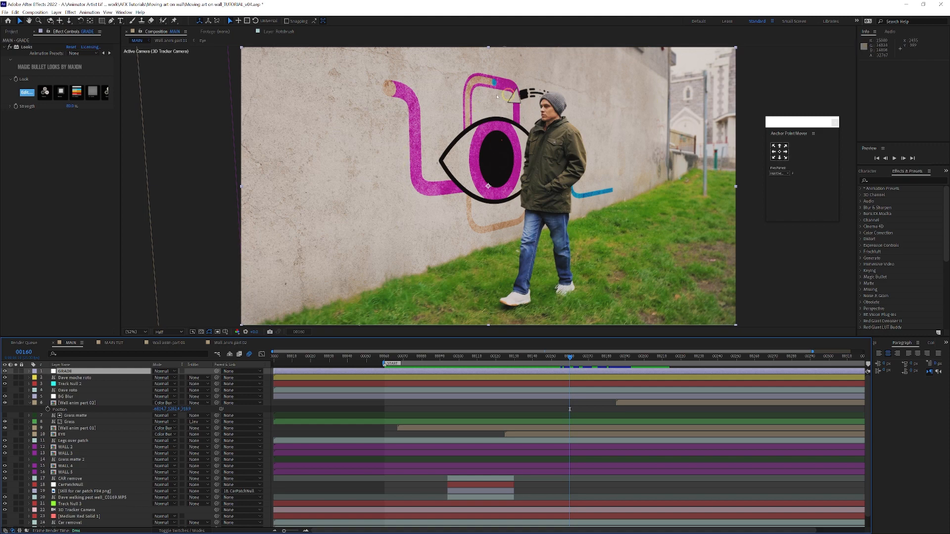
left_click(114, 343)
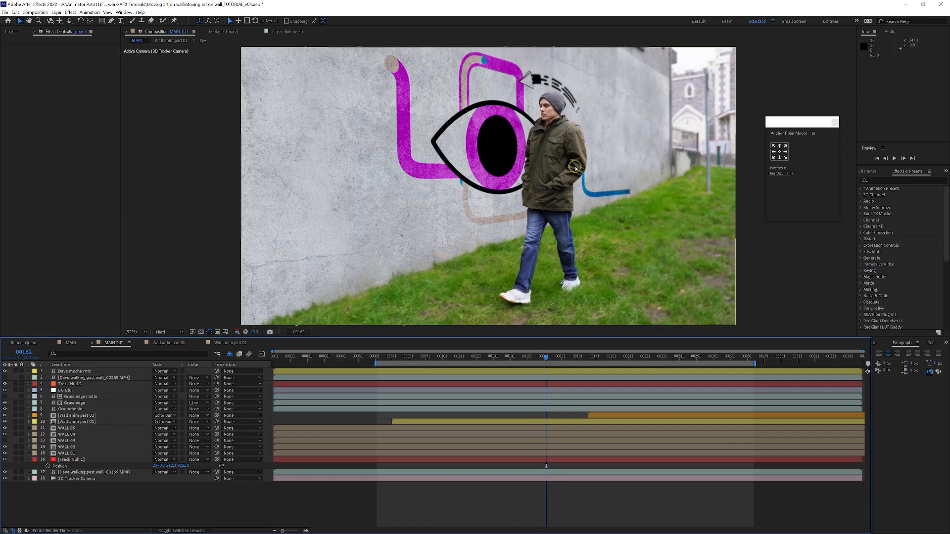
left_click(71, 342)
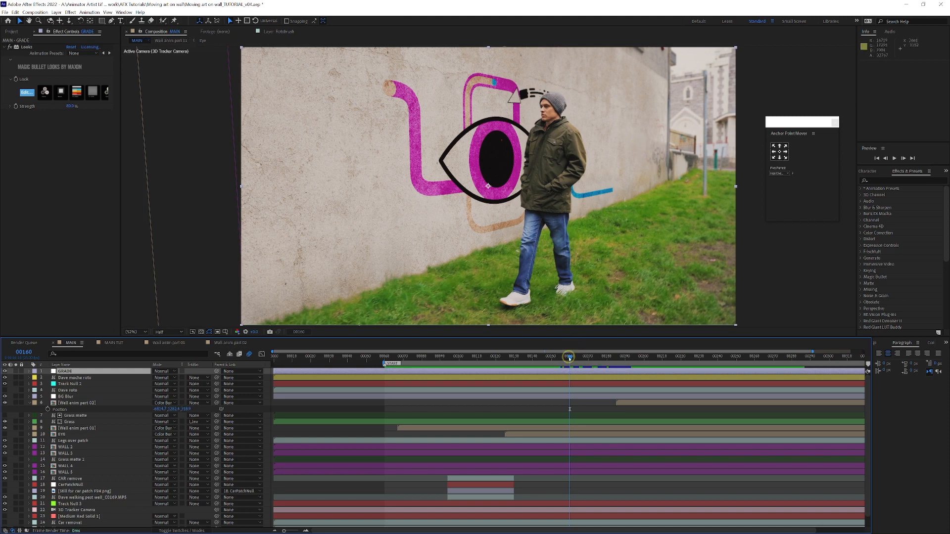
mouse_move(569, 359)
left_mouse_down()
mouse_move(548, 359)
mouse_move(572, 360)
left_mouse_up()
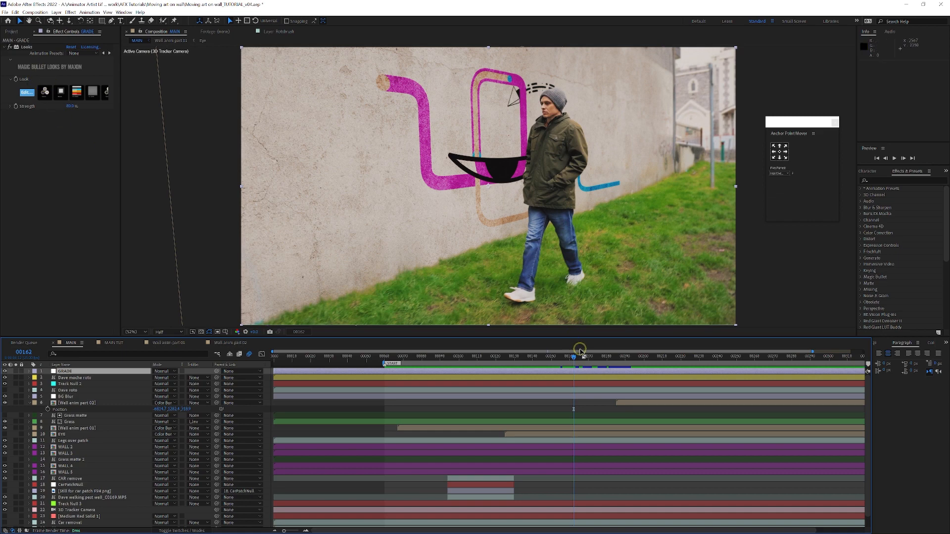
left_click(569, 360)
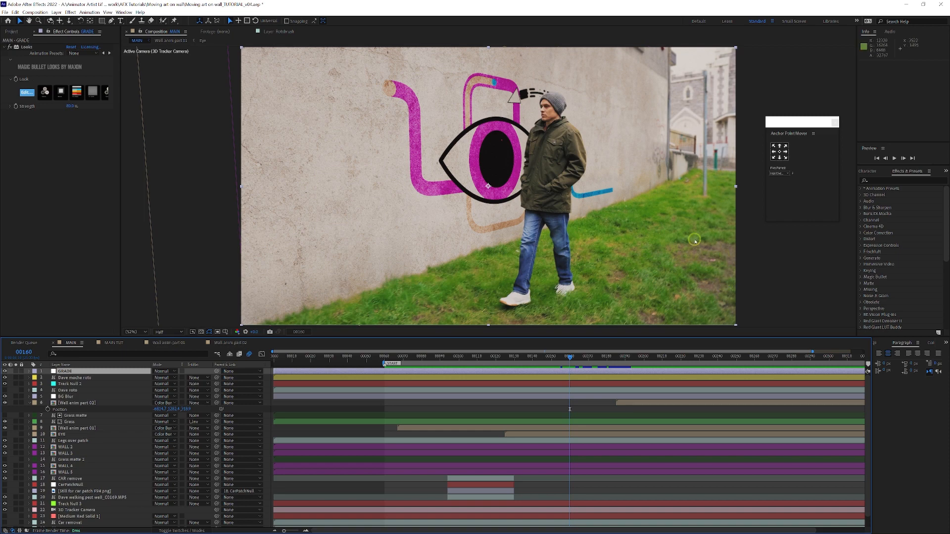
left_click(554, 357)
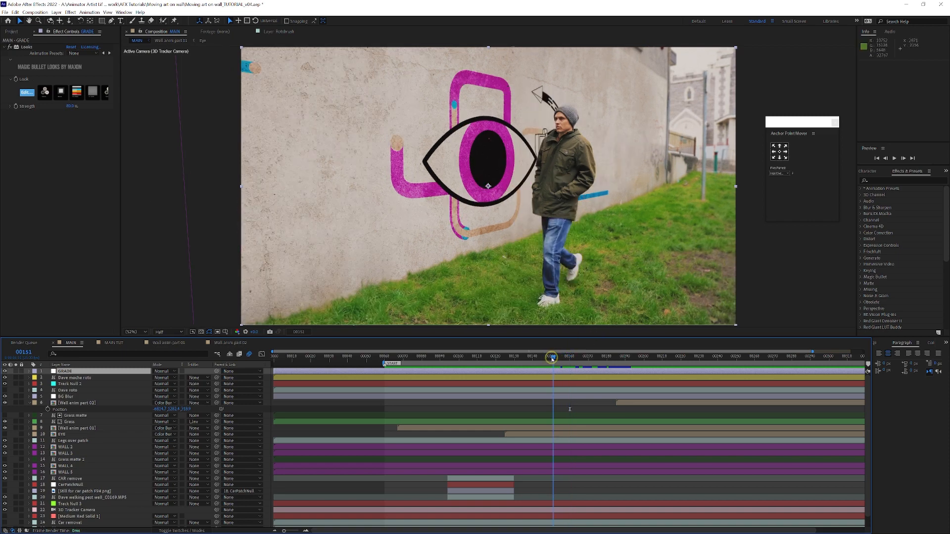
left_click(569, 358)
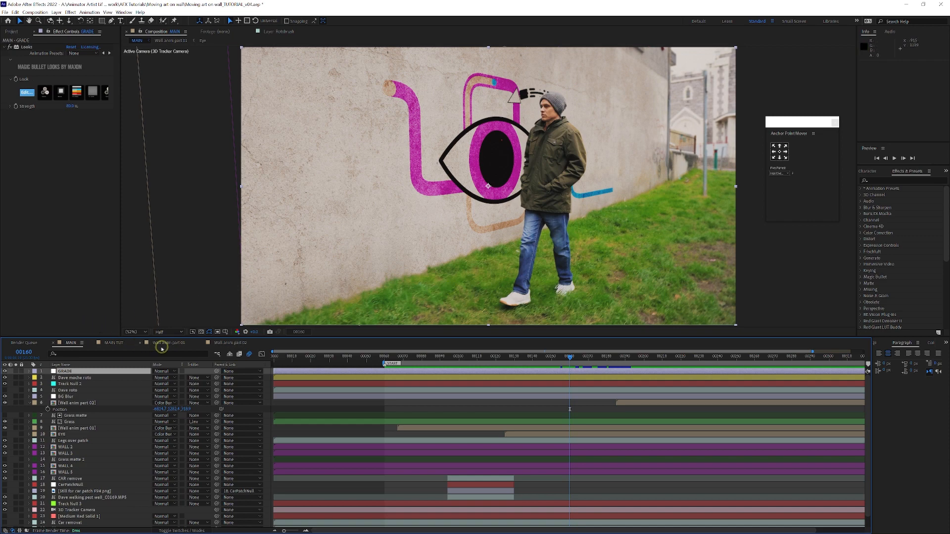
left_click(109, 343)
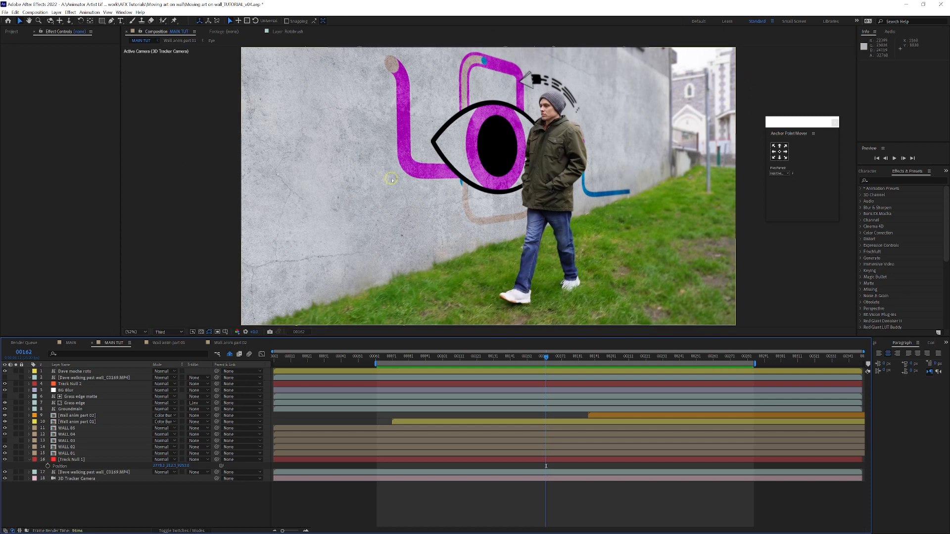
Show the project items and expand the Solids folder to view the existing solids and adjustment layers
left_click(188, 217)
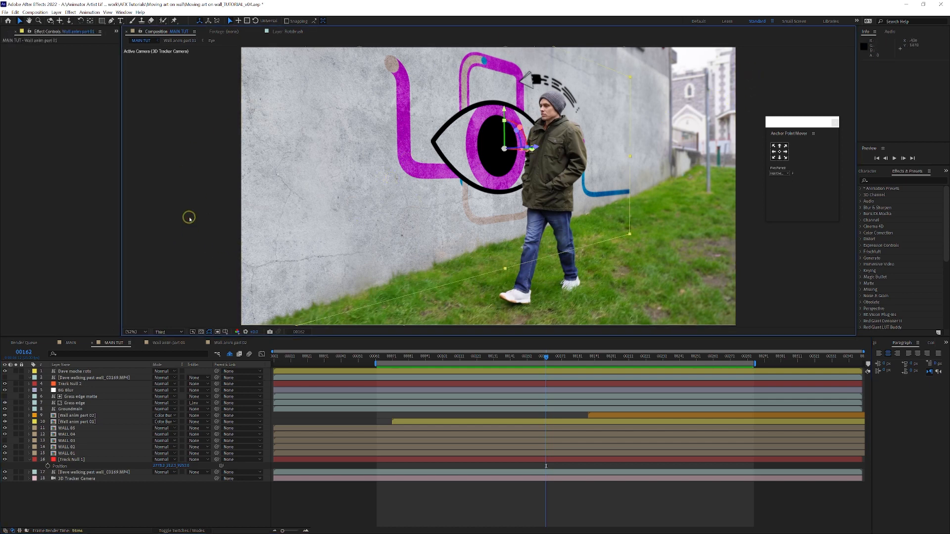
scroll(189, 218, "down", 1)
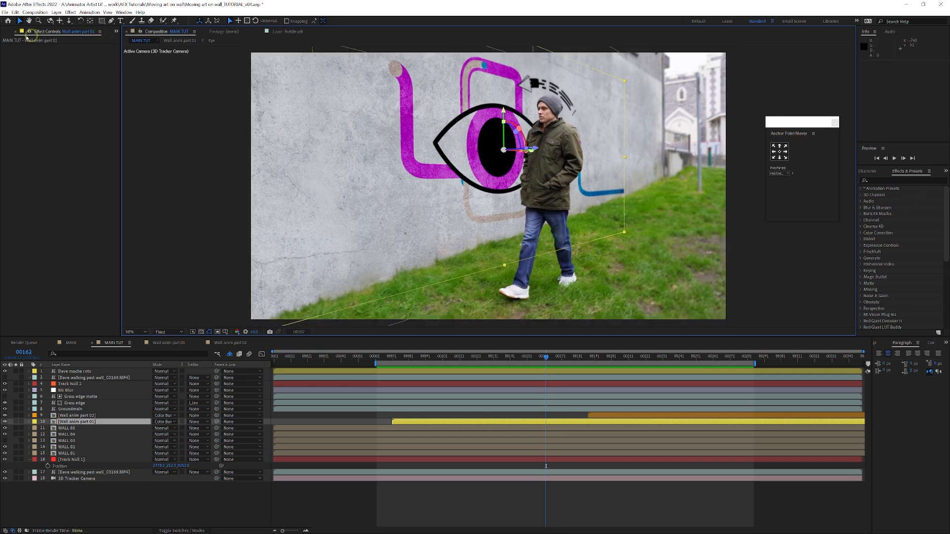
left_click(7, 32)
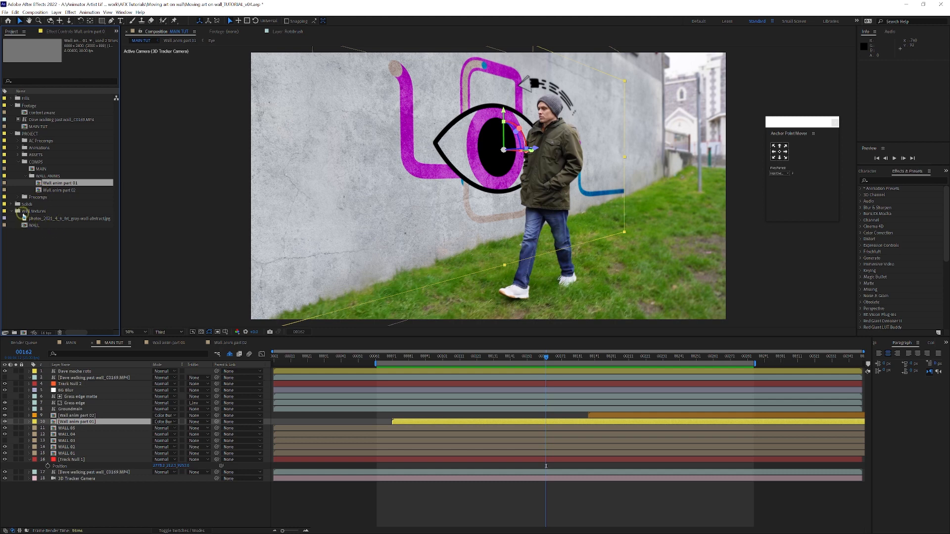
left_click(11, 204)
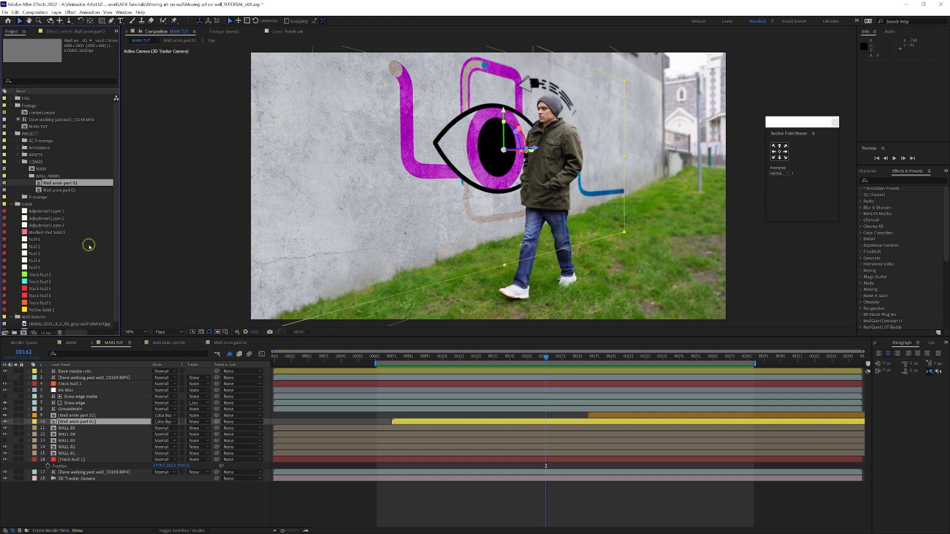
Create a black solid named Black Solid 1 above the mocha roto layer at the top of MAIN TUT
left_click(57, 12)
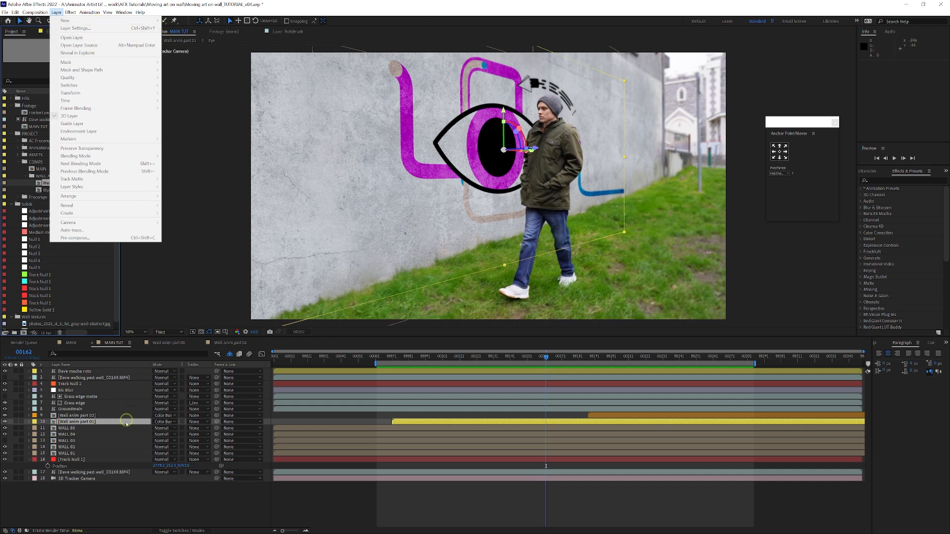
left_click(85, 377)
left_click(85, 371)
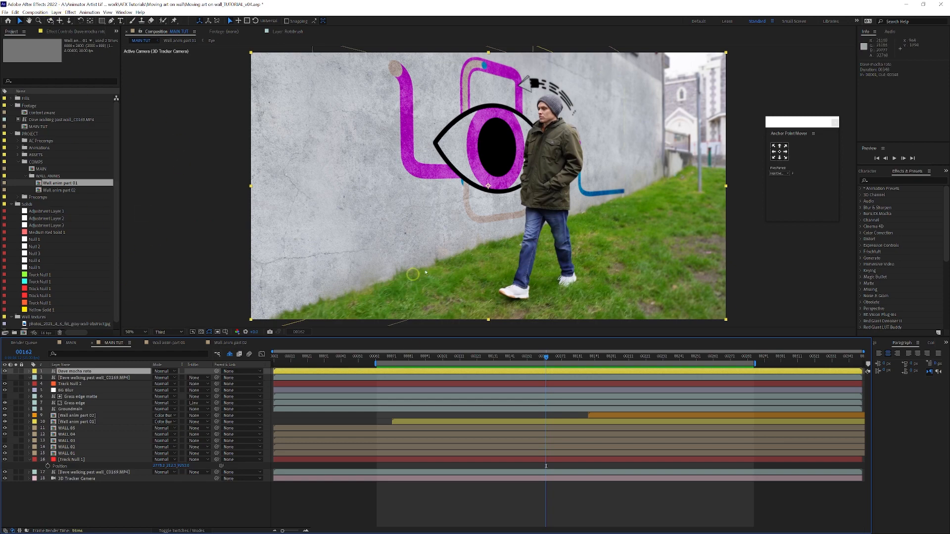
left_click(57, 12)
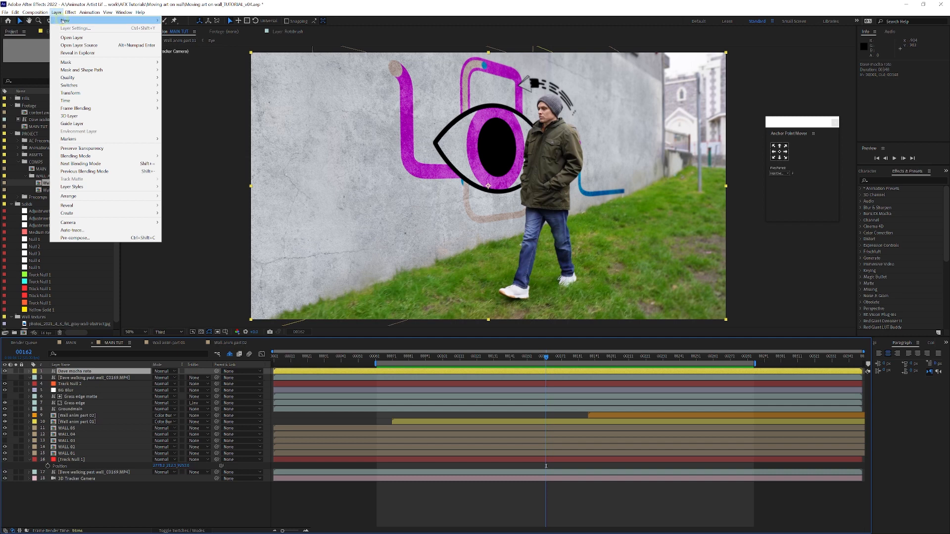
left_click(643, 110)
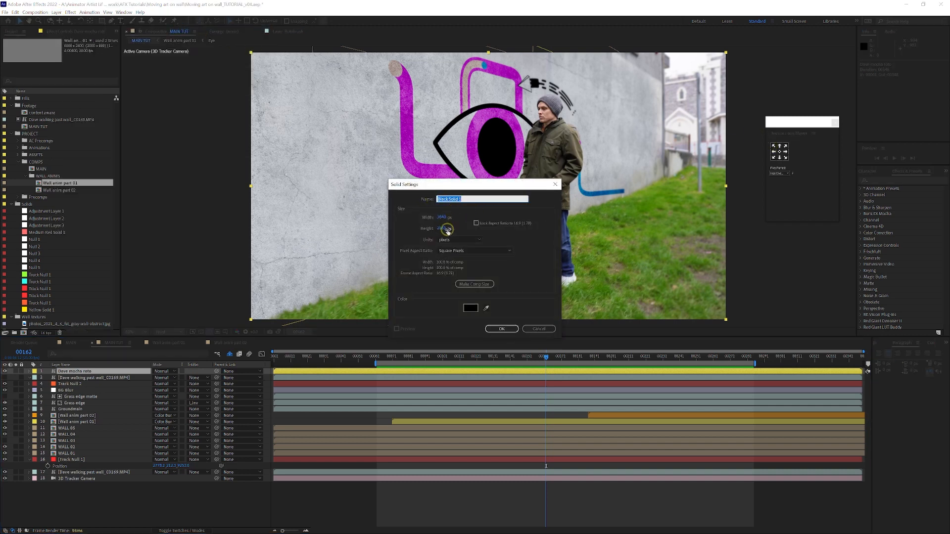
left_click(501, 329)
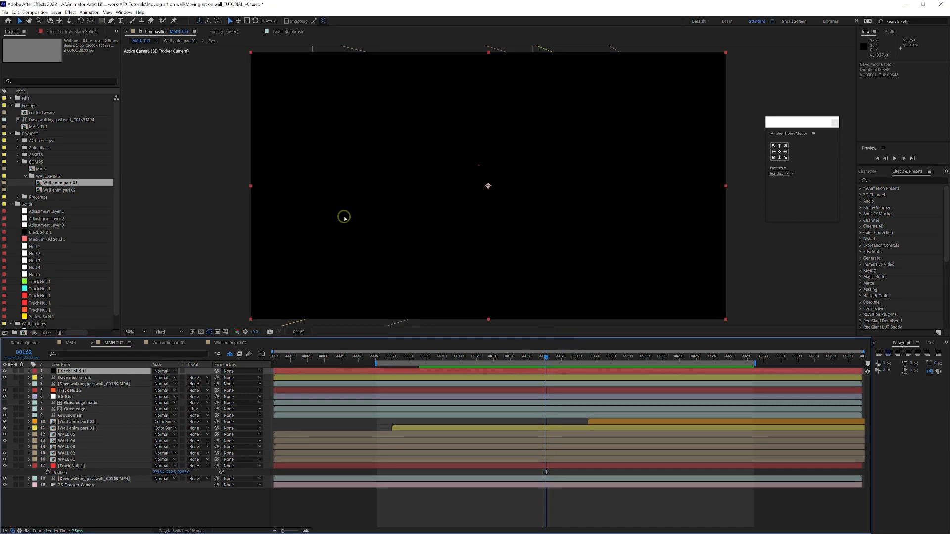
Draw a centred elliptical mask on the Black Solid 1 layer with the Ellipse tool, extending slightly beyond the frame edges
scroll(345, 218, "down", 2)
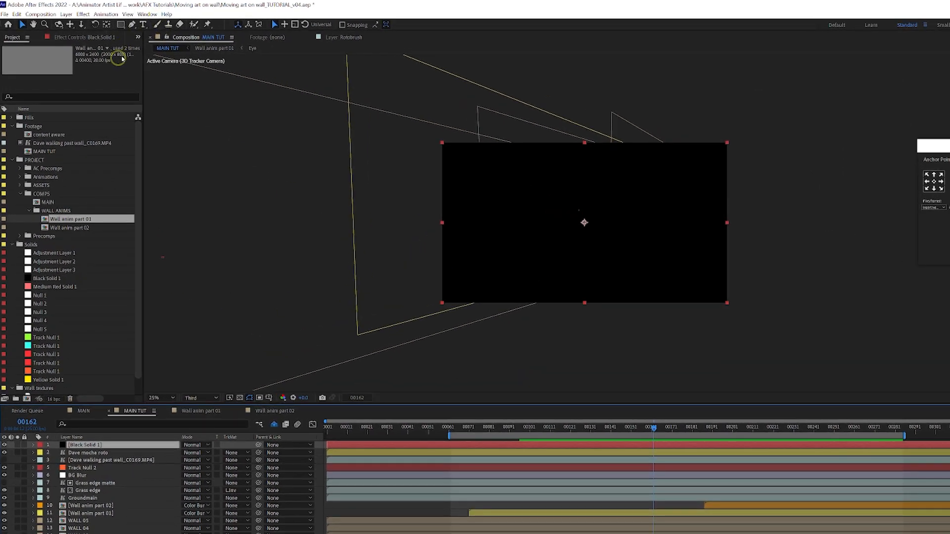
left_click(120, 24)
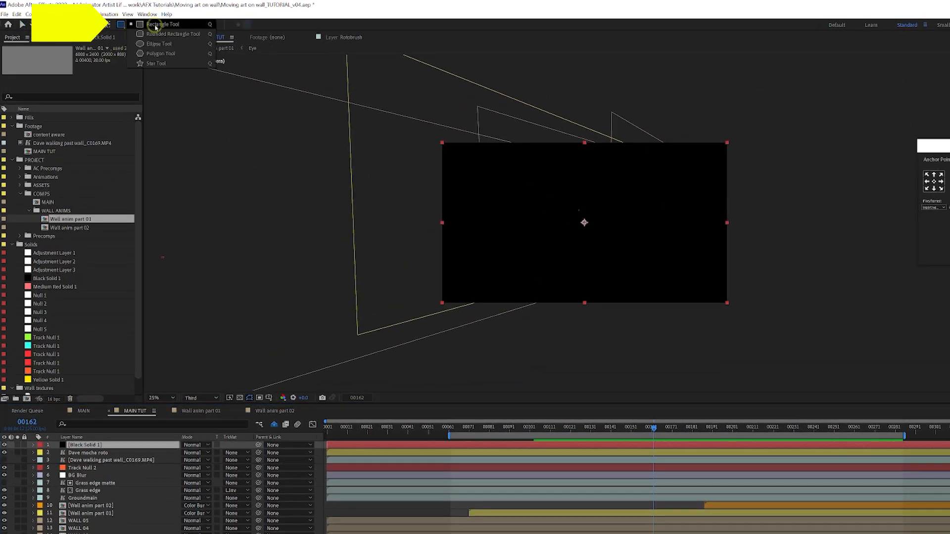
left_click(156, 44)
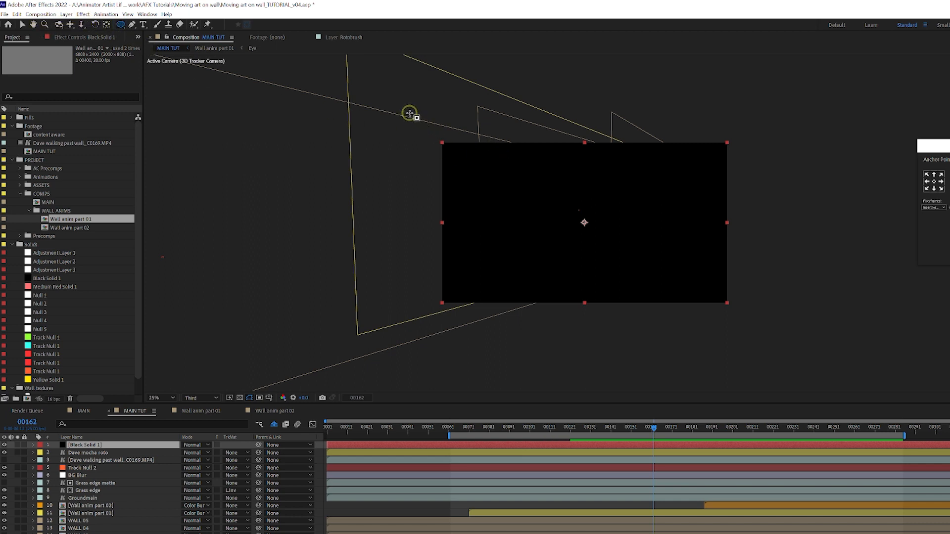
left_click_drag(410, 113, 759, 318)
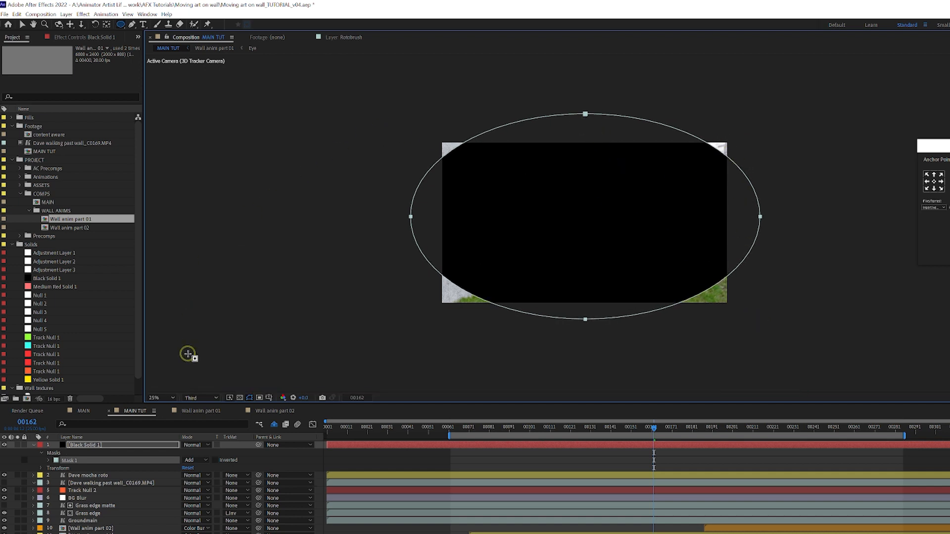
Free-transform the elliptical mask, shrinking it slightly from its upper corners so that more of the frame's corners lies outside it
left_click(22, 24)
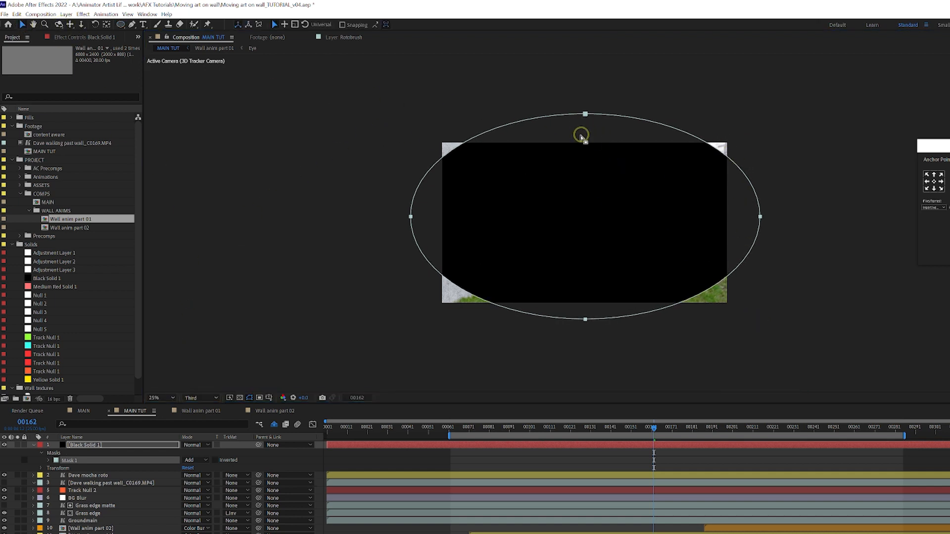
left_click(569, 115)
double_click(569, 116)
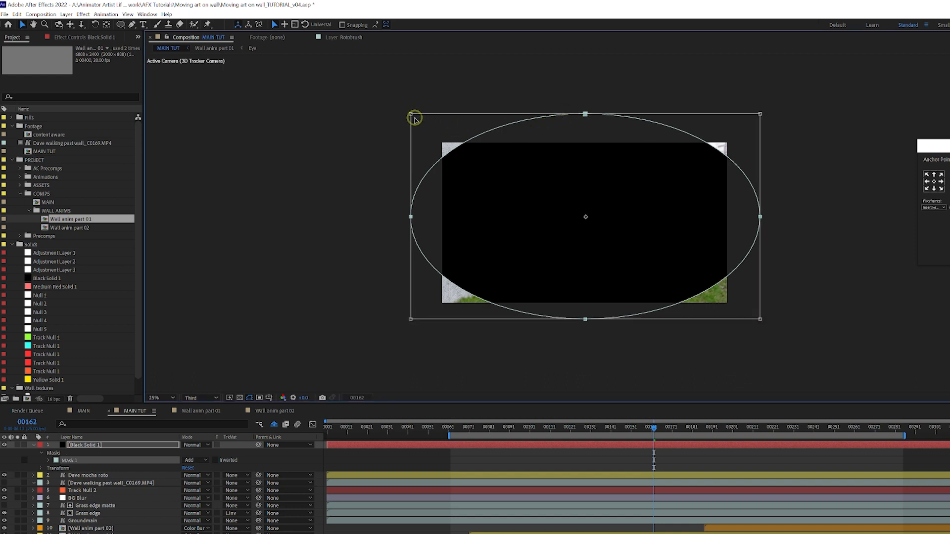
left_click_drag(411, 115, 423, 125)
left_click_drag(758, 126, 748, 132)
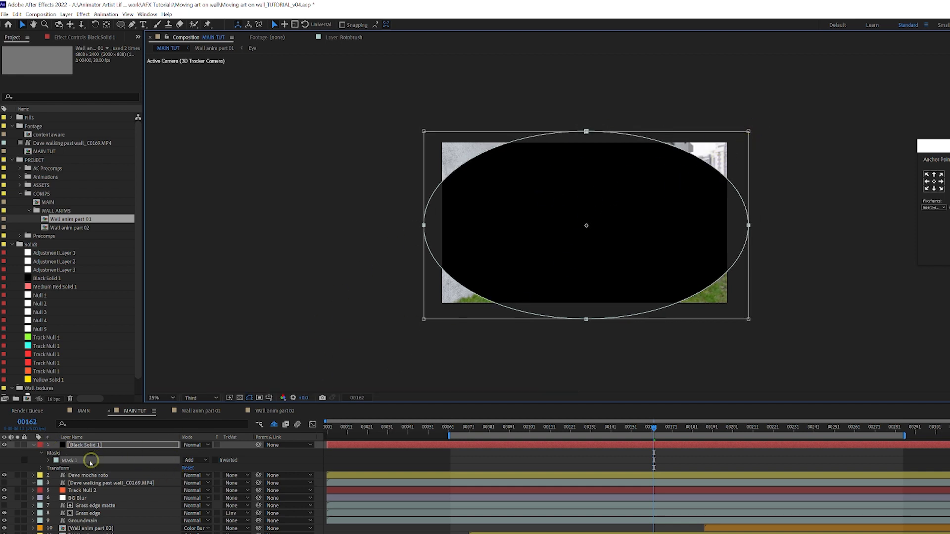
Set the mode of Mask 1 on Black Solid 1 to Subtract so the black stays only outside the ellipse
key("m")
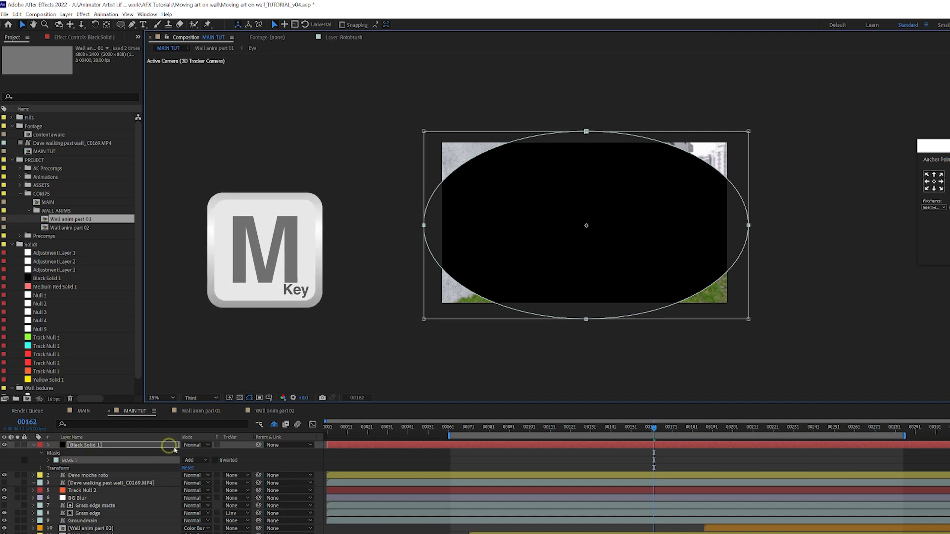
left_click(193, 460)
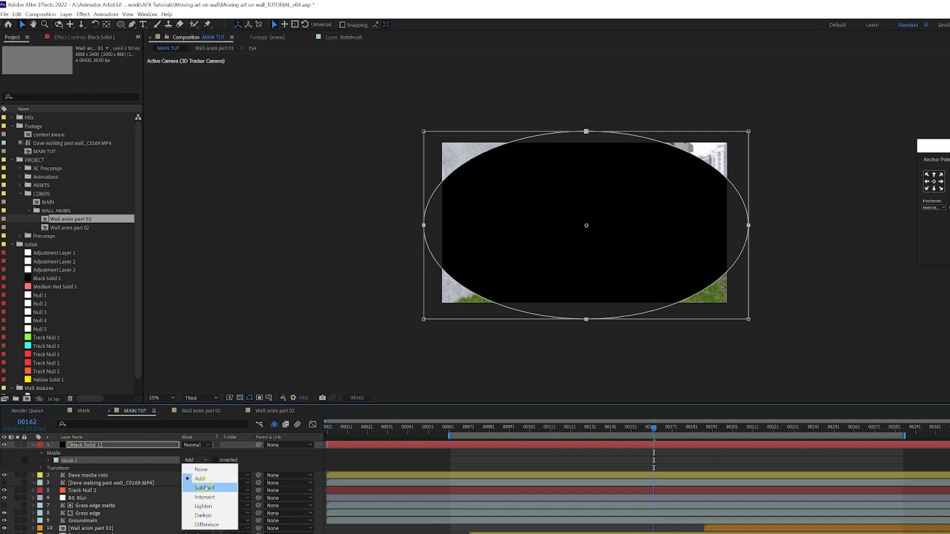
left_click(204, 487)
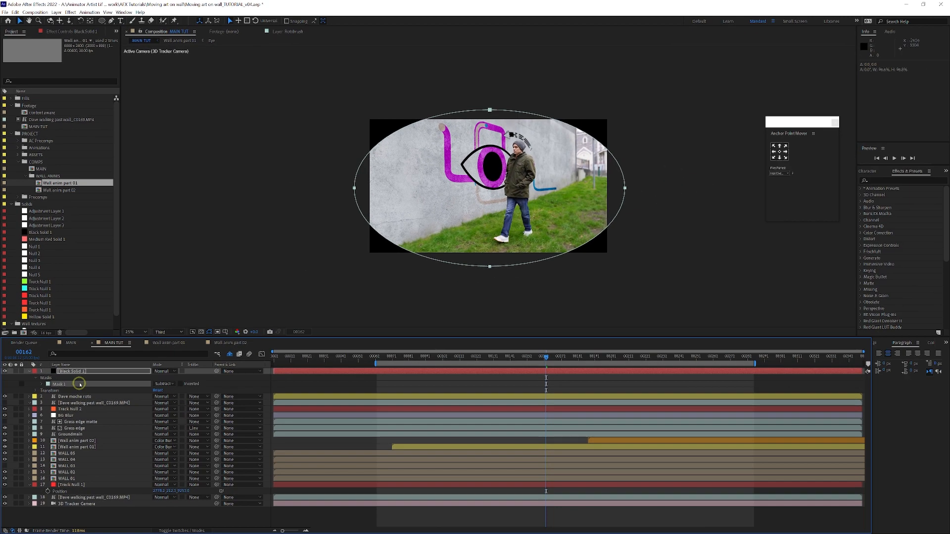
Increase the Mask Feather of Mask 1 until the black edges fade softly into the picture as a vignette
key("f")
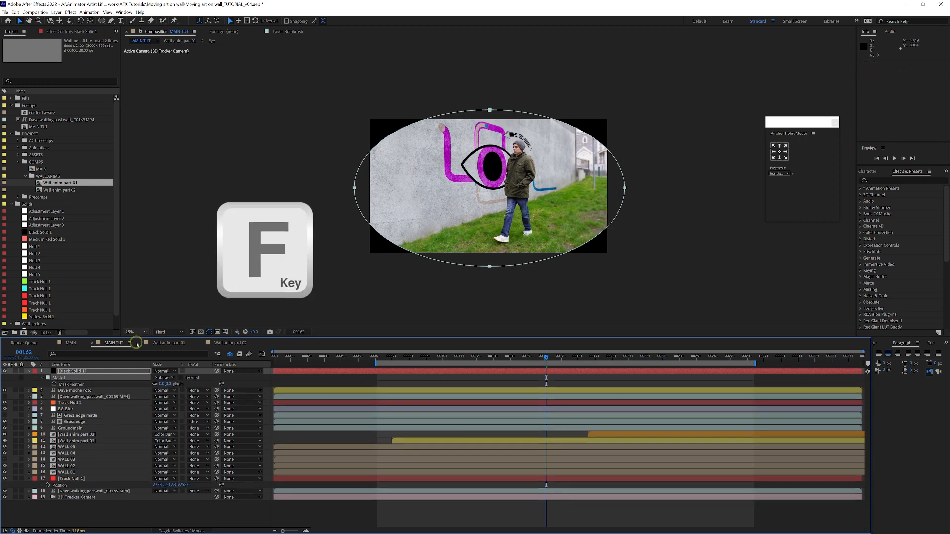
left_click_drag(161, 384, 309, 388)
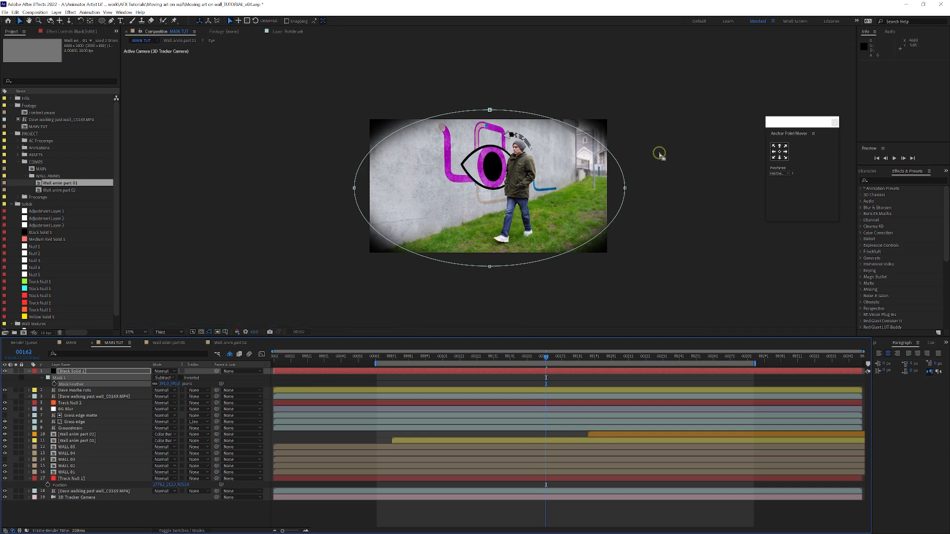
key("period")
key("period")
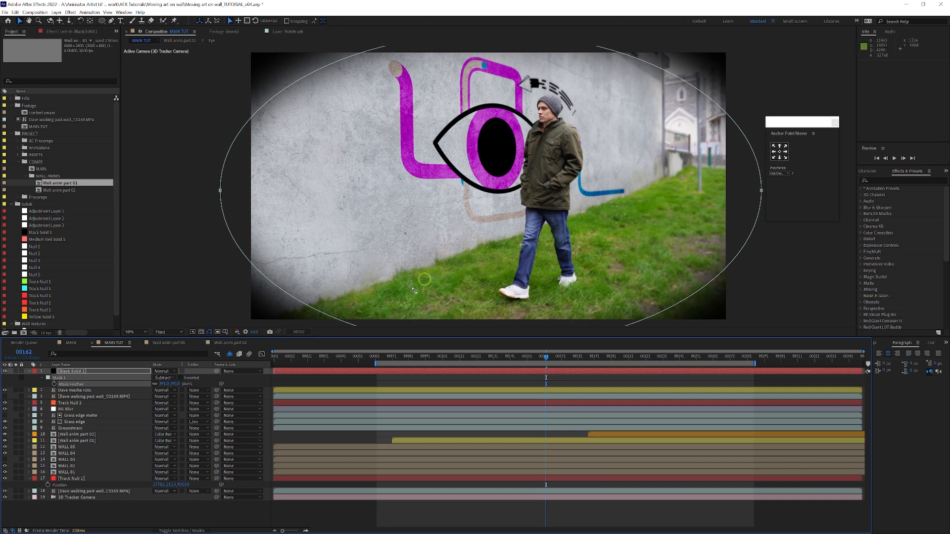
left_click_drag(163, 384, 324, 377)
Reveal all properties of Mask 1 on Black Solid 1 and reduce its Mask Opacity to make the vignette subtle
left_click(43, 380)
left_click(43, 380)
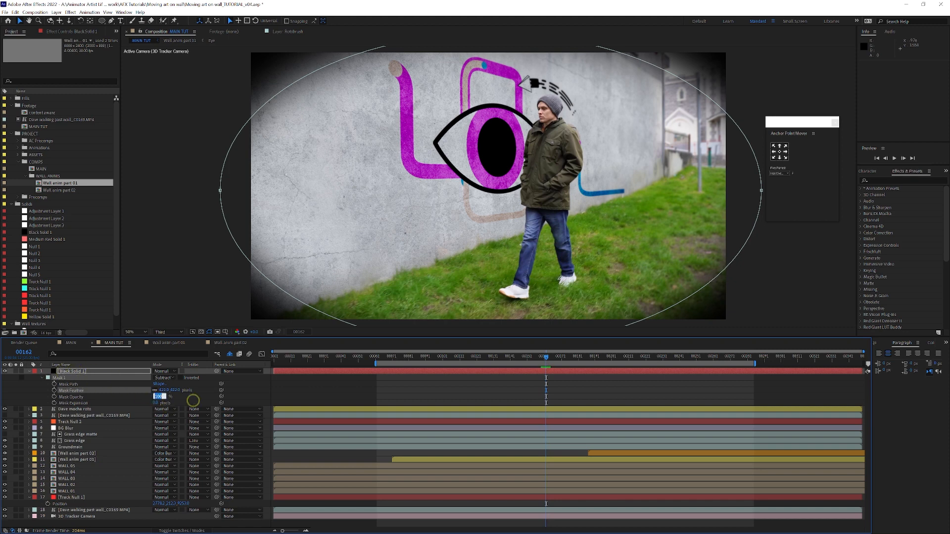
key("Return")
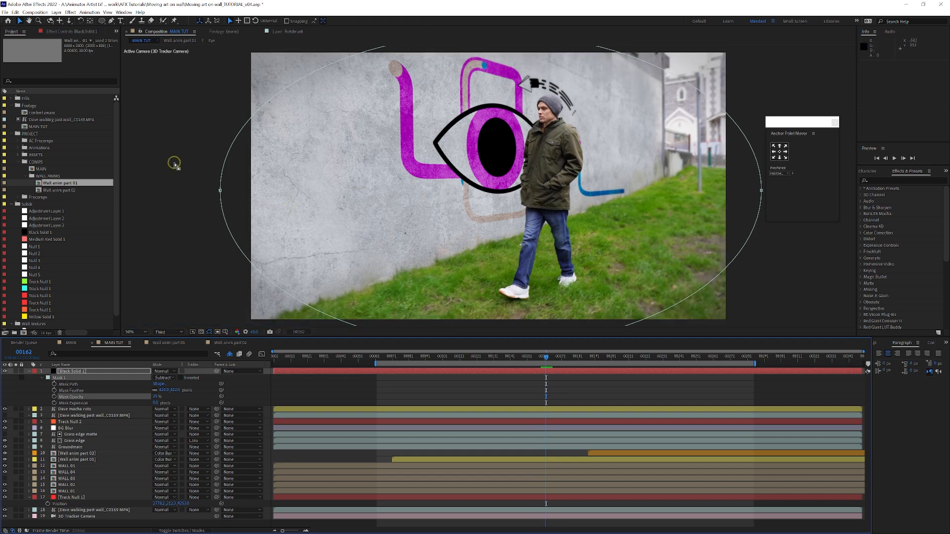
Clear the mask outline from the view and toggle the Black Solid 1 layer's visibility to compare the frame with and without the vignette
left_click(20, 21)
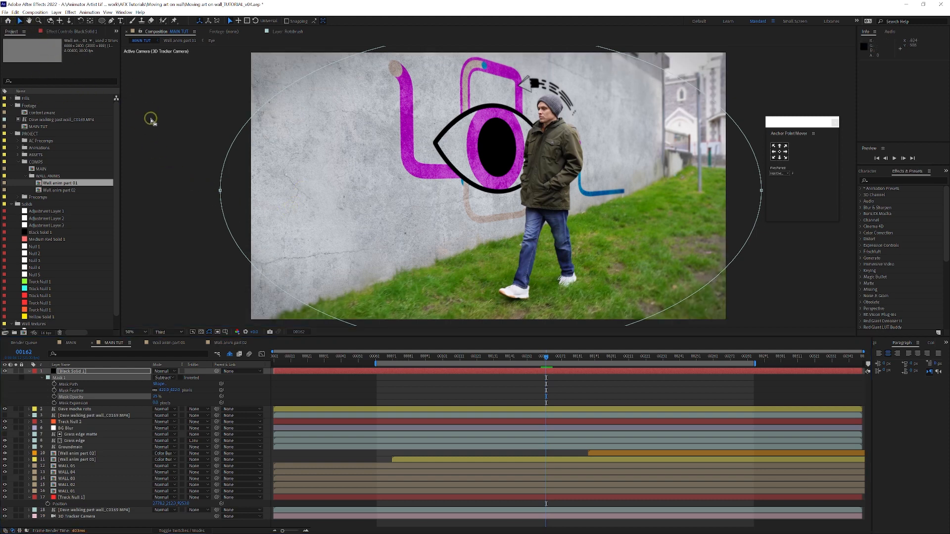
left_click(314, 180)
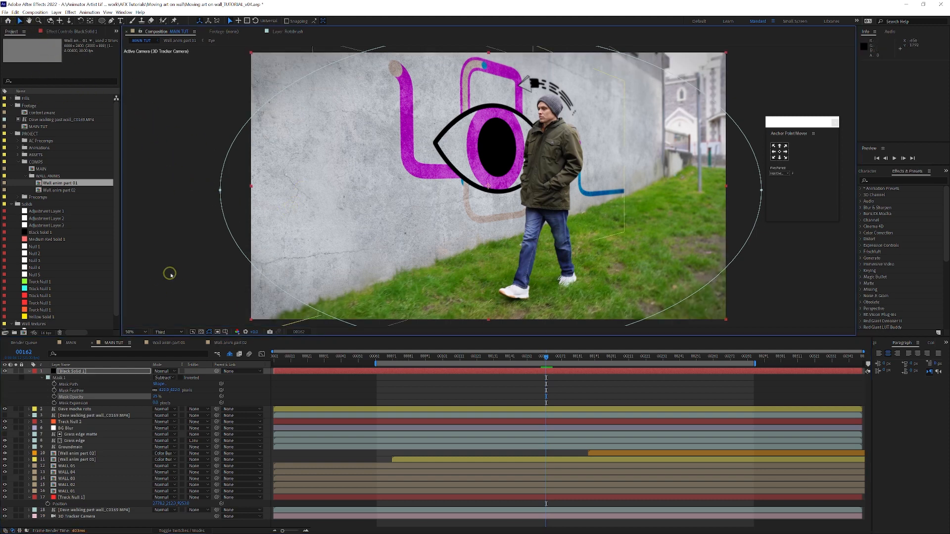
left_click(708, 259)
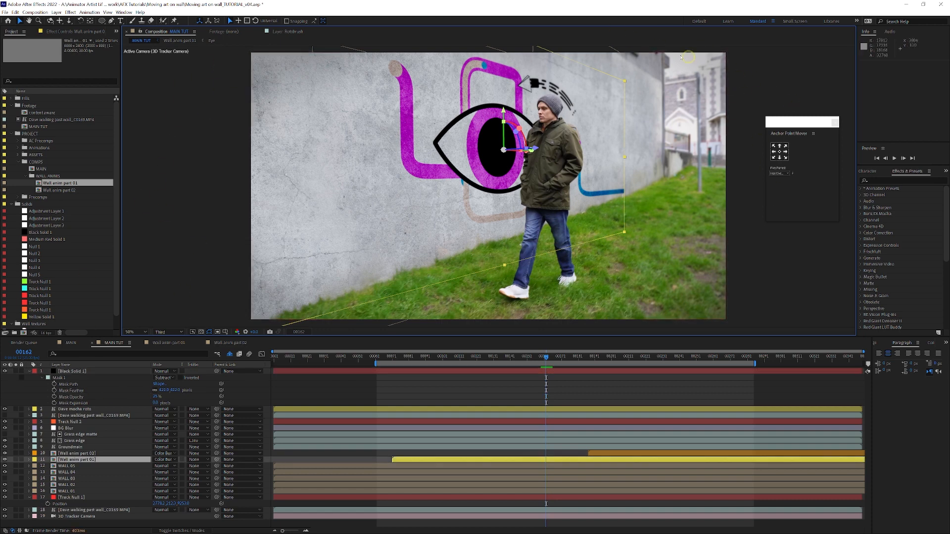
left_click(4, 371)
left_click(4, 371)
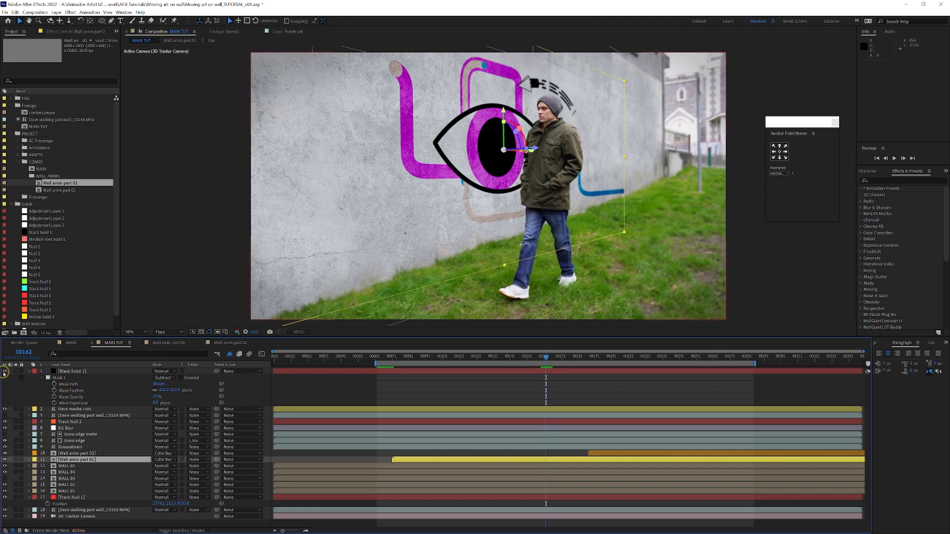
left_click(5, 371)
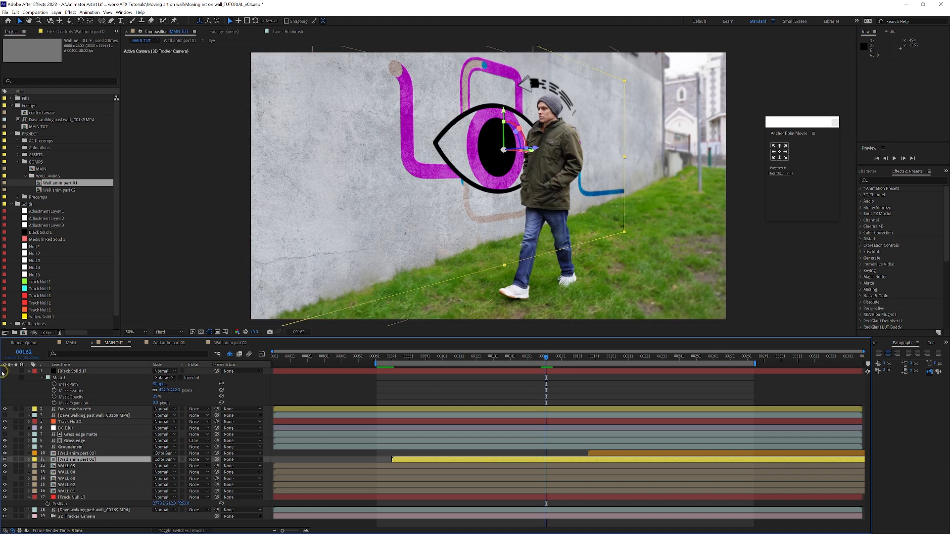
left_click(4, 371)
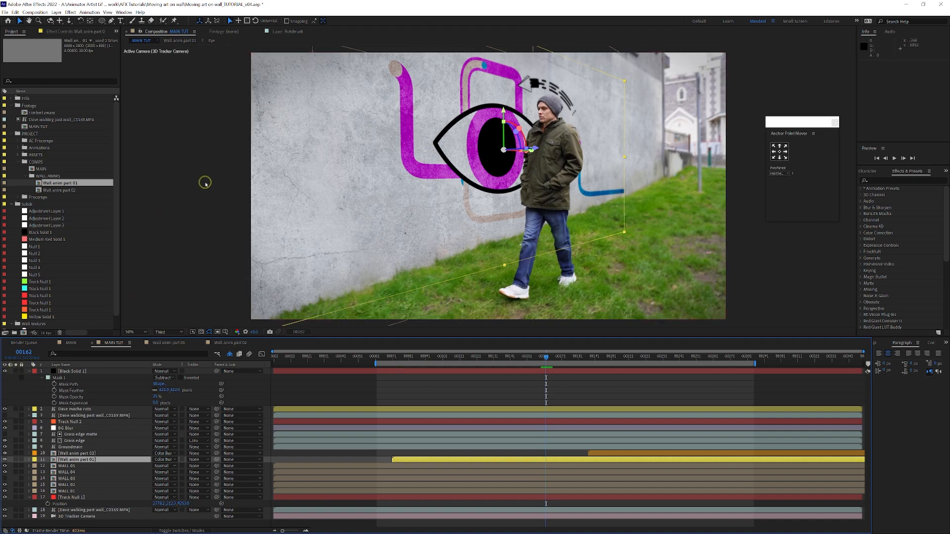
Raise the Mask Opacity of Mask 1 slightly to strengthen the vignette, and inspect the enlarged frame
key("comma")
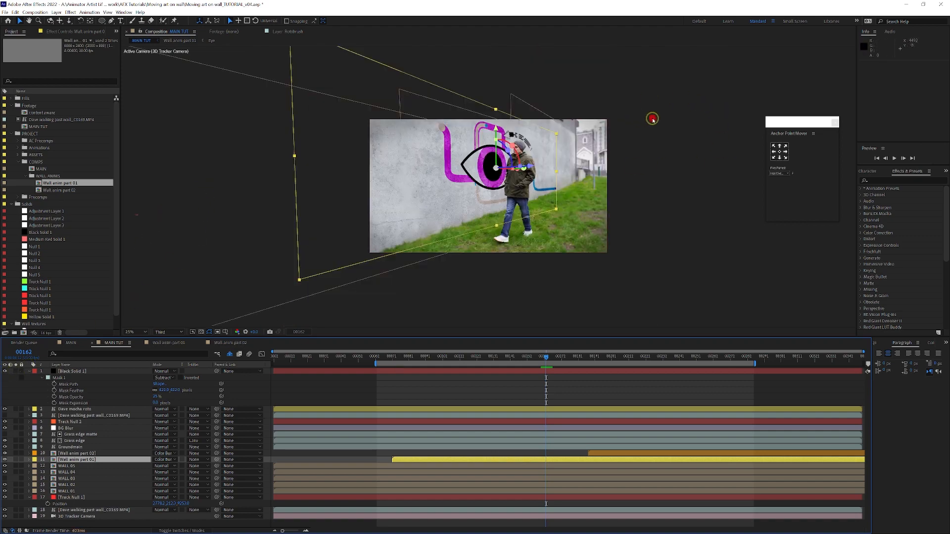
left_click(653, 119)
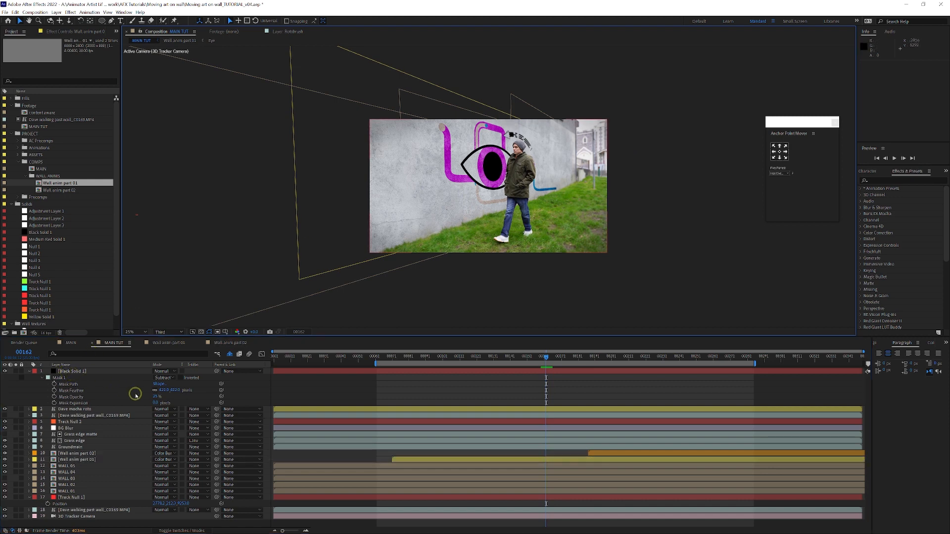
mouse_move(156, 397)
left_mouse_down()
mouse_move(177, 399)
mouse_move(163, 400)
left_mouse_up()
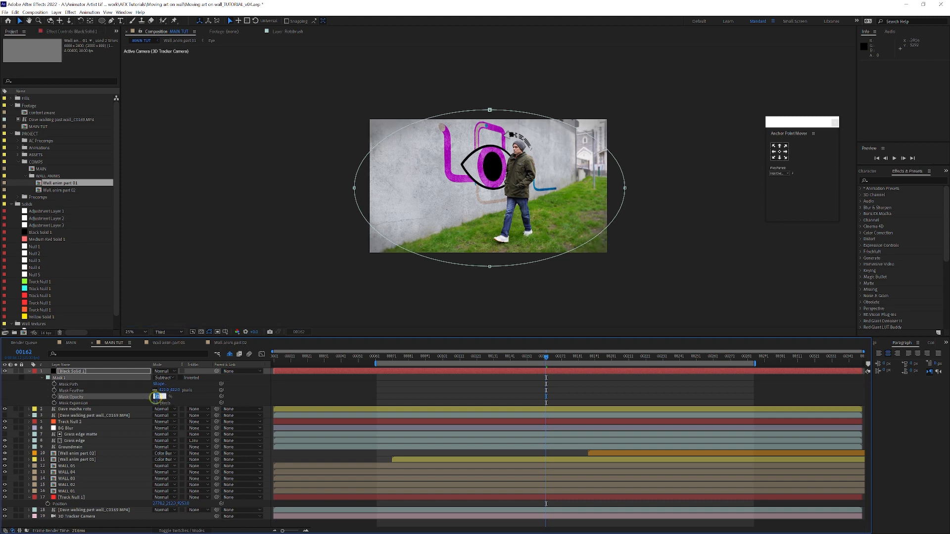
left_click(693, 254)
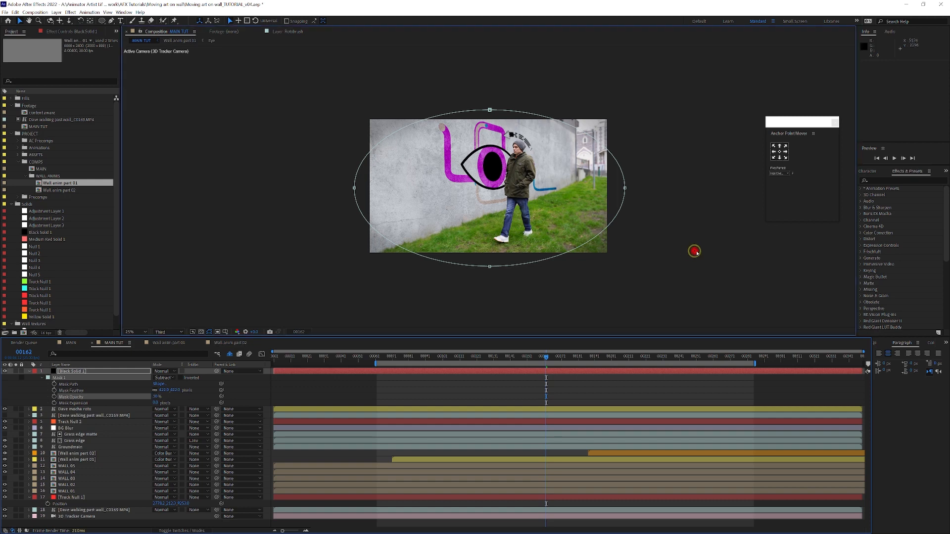
key("period")
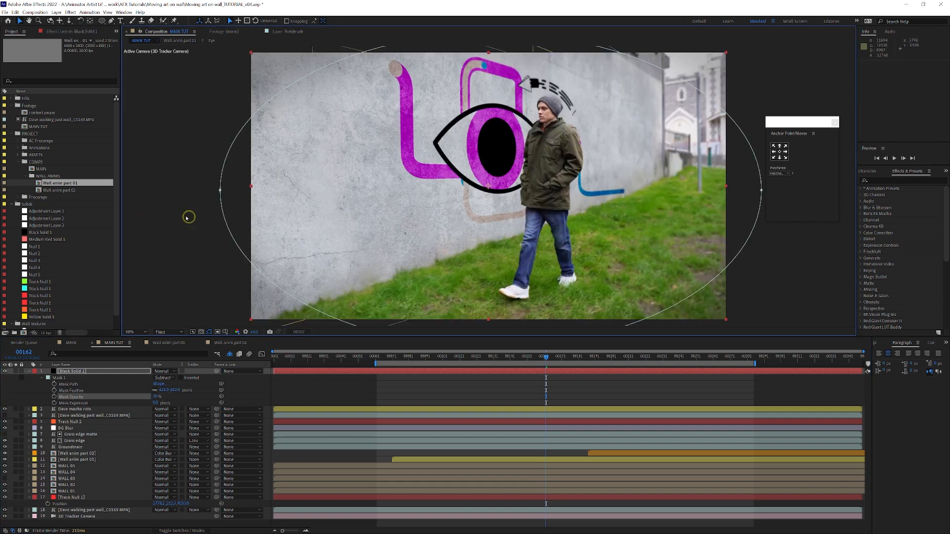
Lock the Black Solid 1 layer and collapse its mask properties in the layer list
left_click(21, 371)
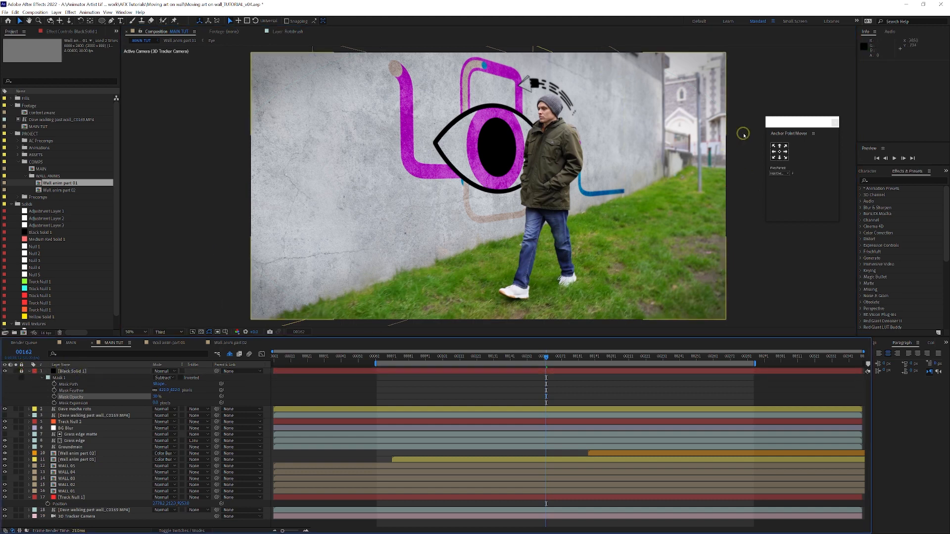
left_click(546, 165)
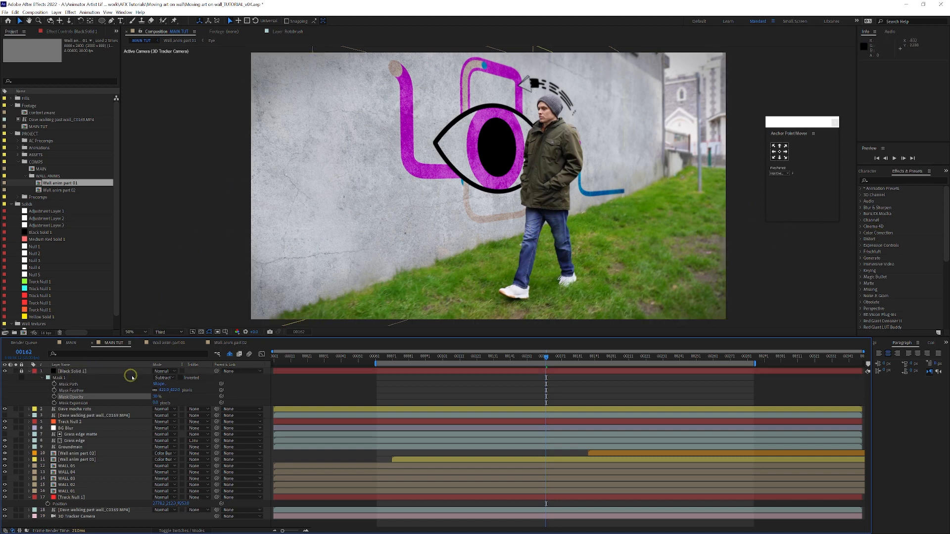
left_click(29, 371)
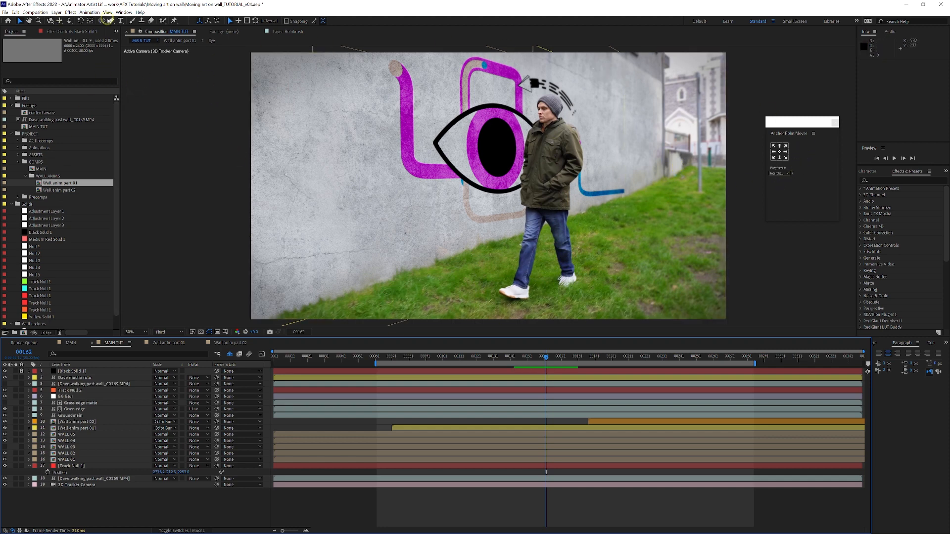
Create an adjustment layer at the top of MAIN TUT and rename it GRADE
left_click(57, 11)
mouse_move(74, 21)
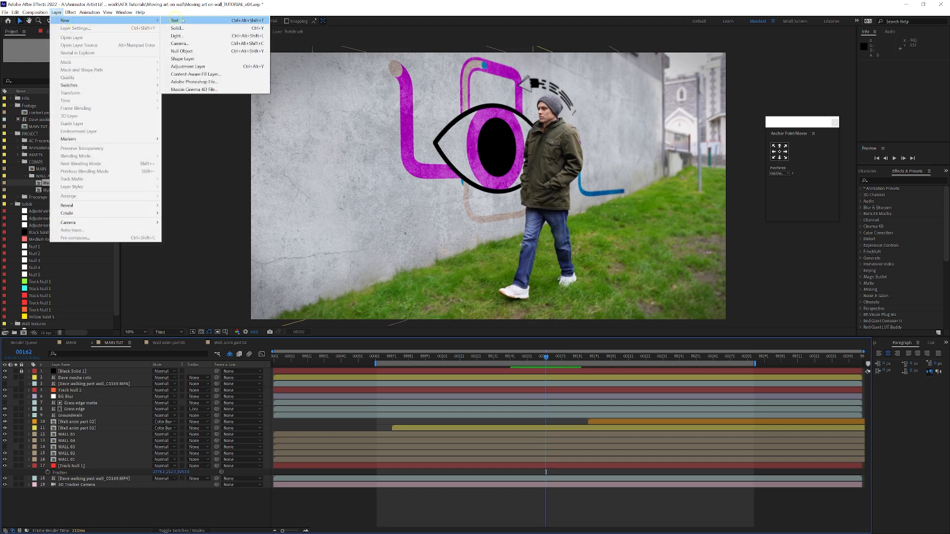
left_click(216, 66)
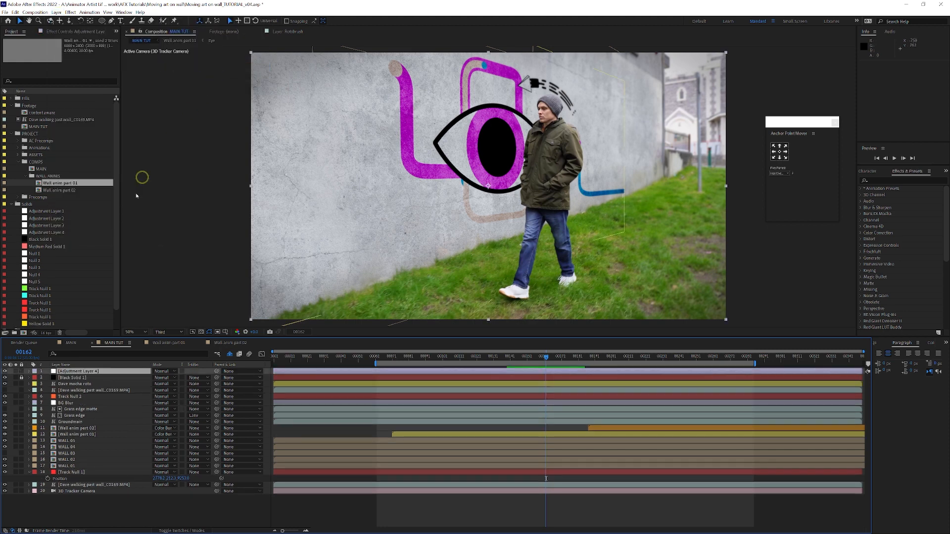
left_click(89, 372)
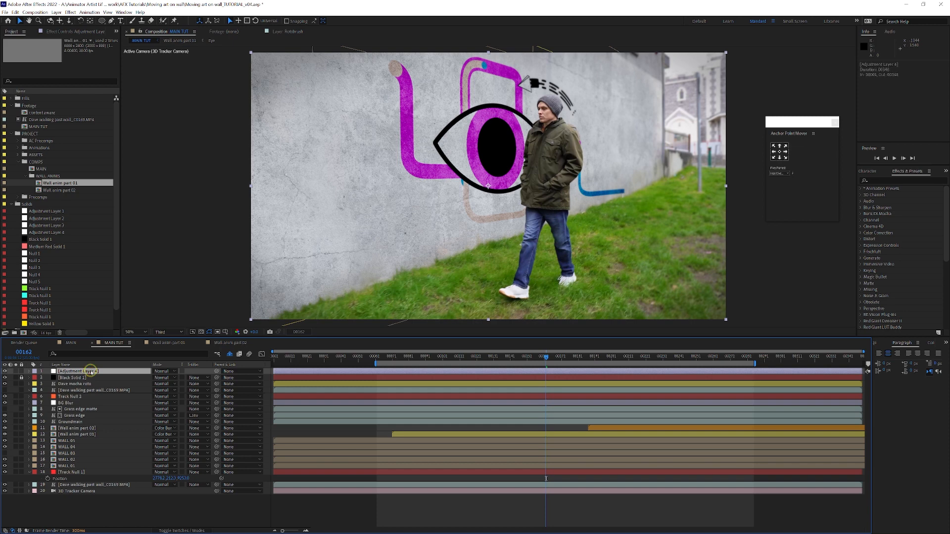
key("Return")
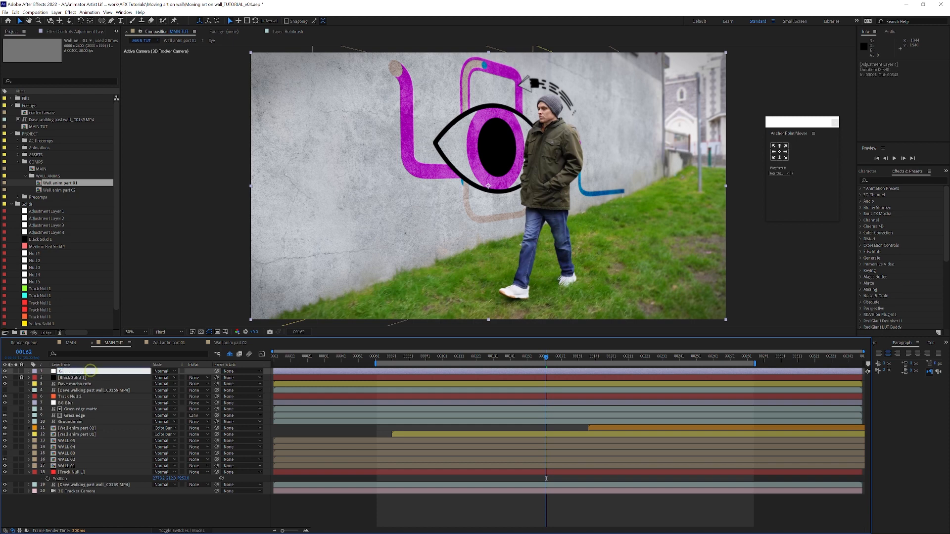
key("Return")
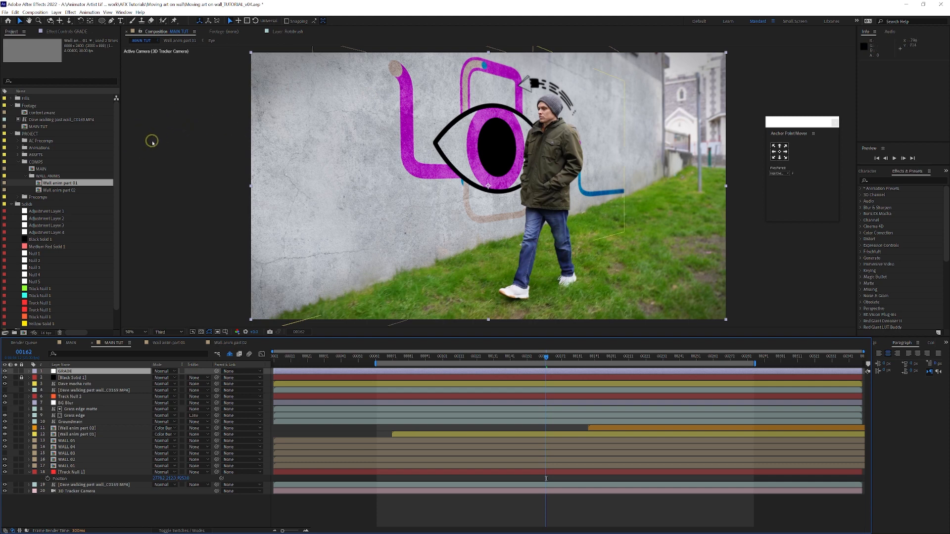
Find the Curves colour correction effect and apply it to the GRADE adjustment layer
left_click(878, 180)
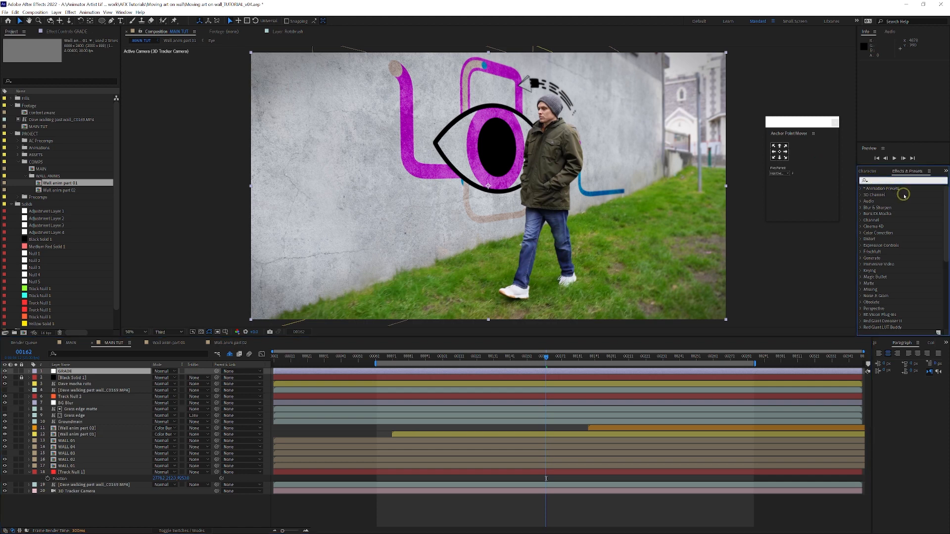
type("curve")
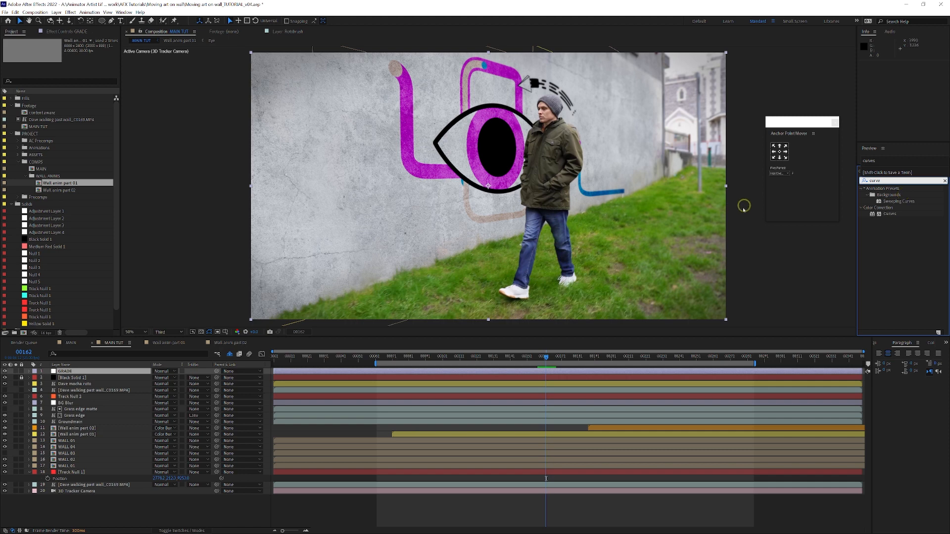
left_click(911, 239)
left_click_drag(891, 215, 90, 375)
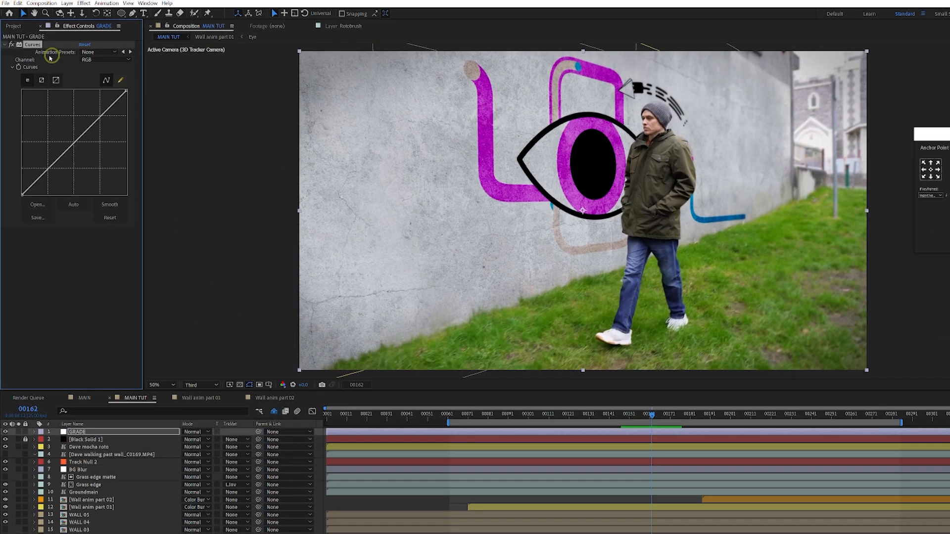
Shape the RGB curve into a gentle S with slightly darker shadows and brighter highlights, and toggle Curves off and on to compare
left_click(106, 80)
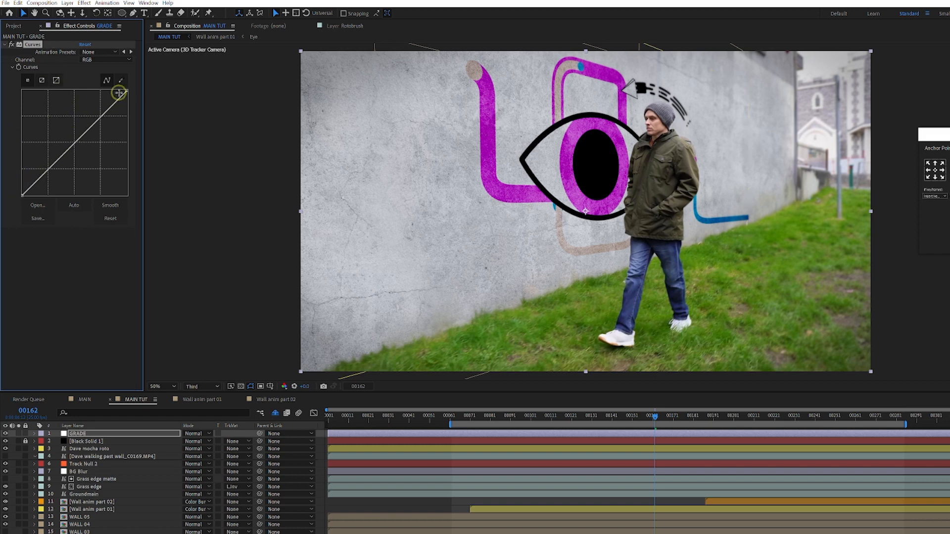
left_click(102, 59)
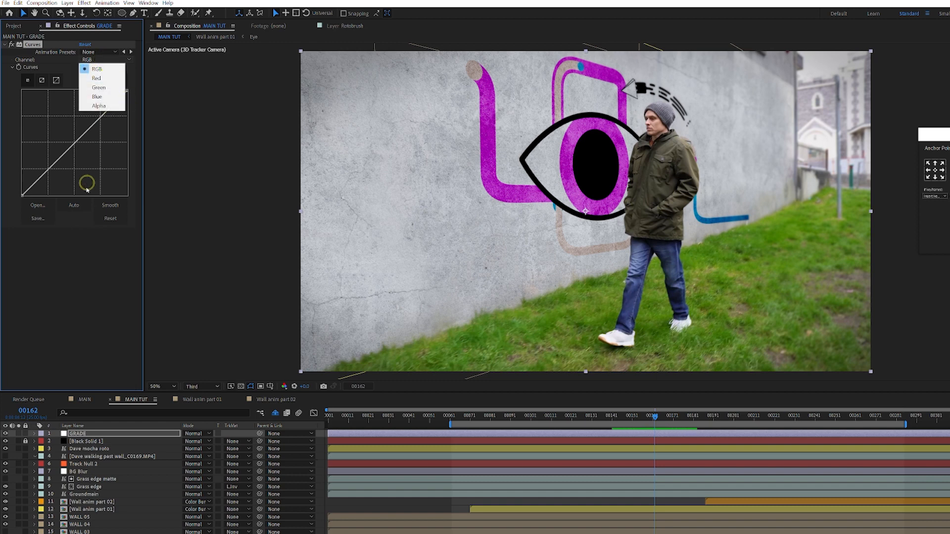
left_click(69, 219)
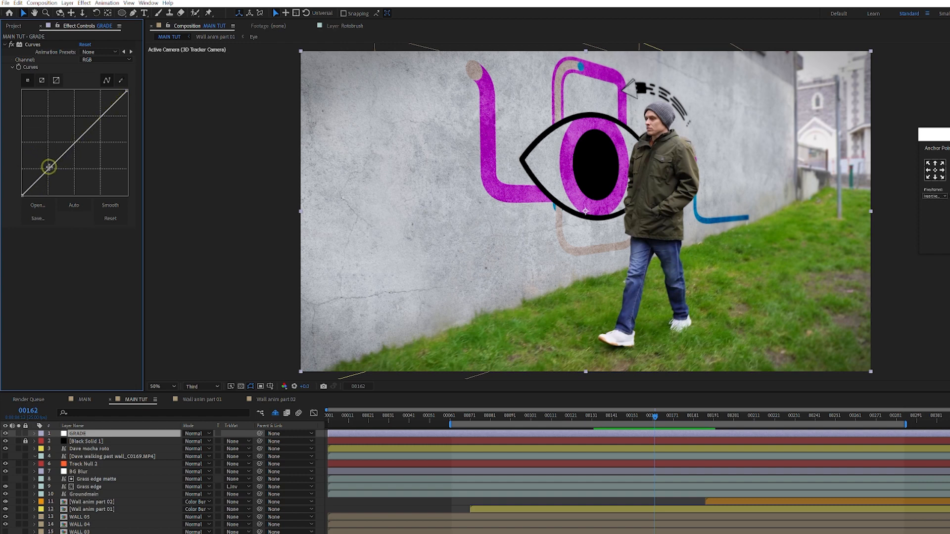
left_click(50, 169)
mouse_move(50, 170)
left_mouse_down()
mouse_move(47, 163)
mouse_move(55, 176)
mouse_move(49, 172)
left_mouse_up()
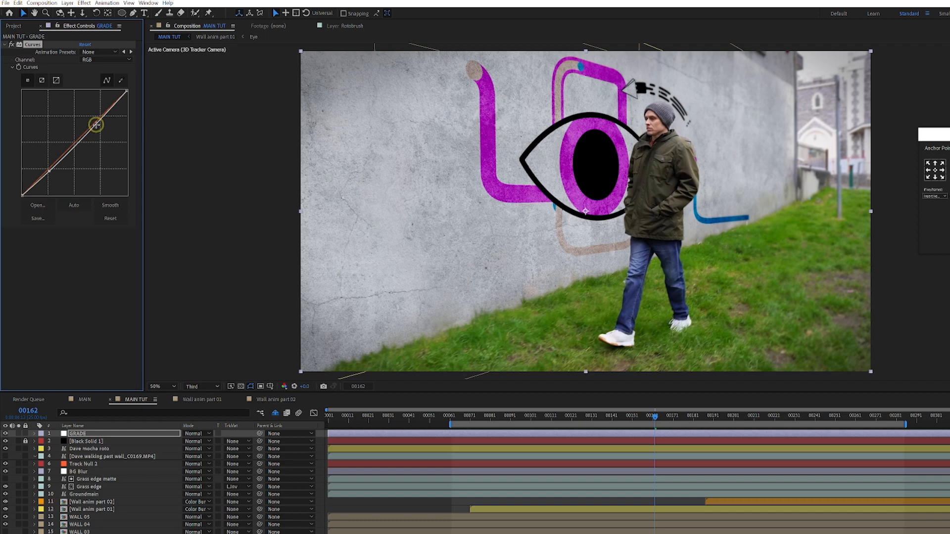
left_click_drag(96, 125, 92, 123)
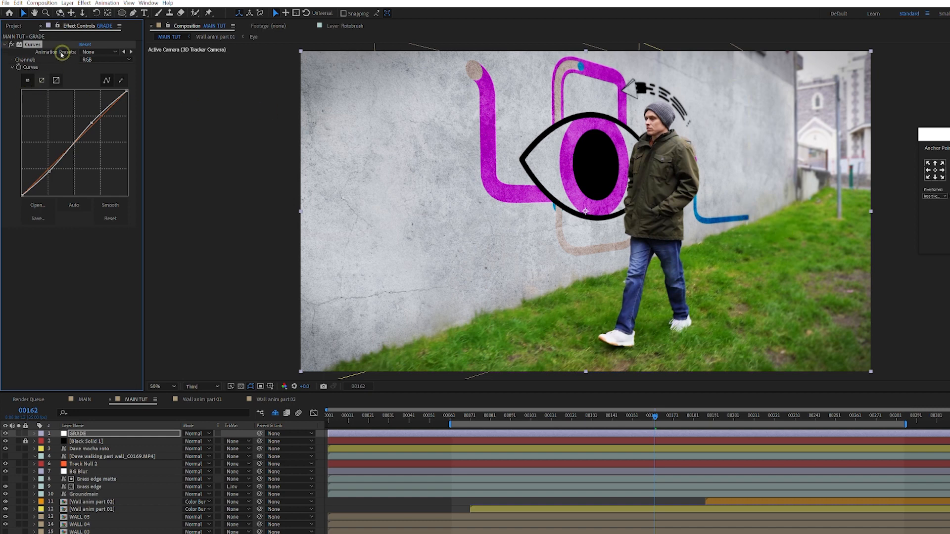
left_click(11, 44)
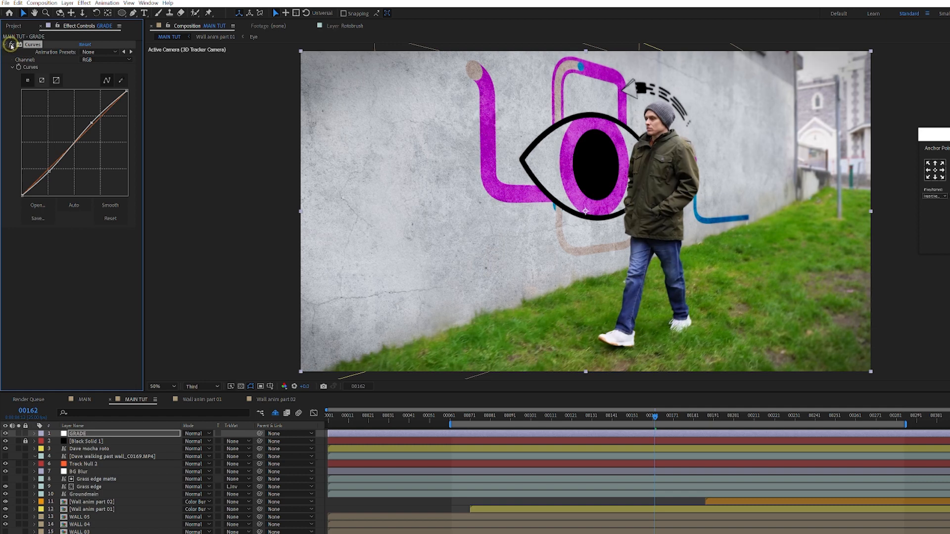
left_click(11, 45)
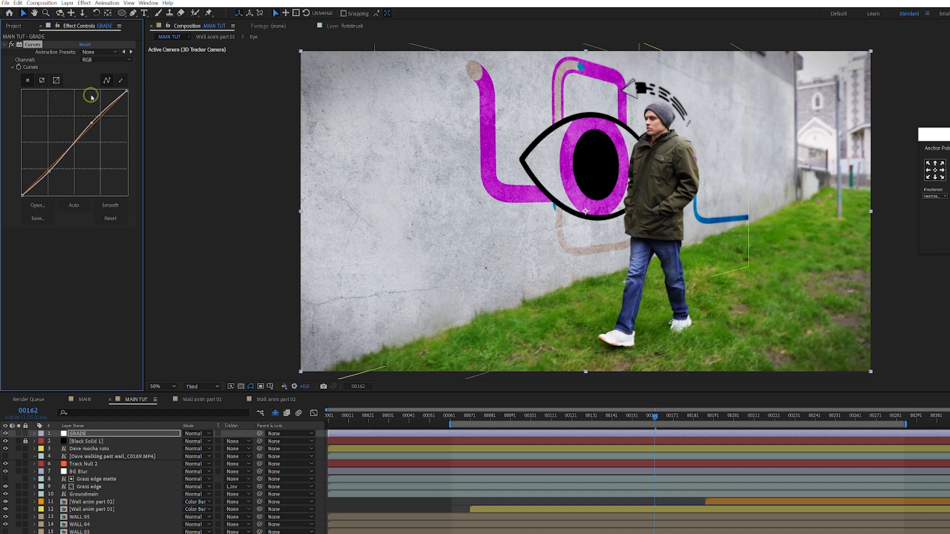
Add a point in the shadows of the Red channel's curve and adjust it slightly
left_click(98, 60)
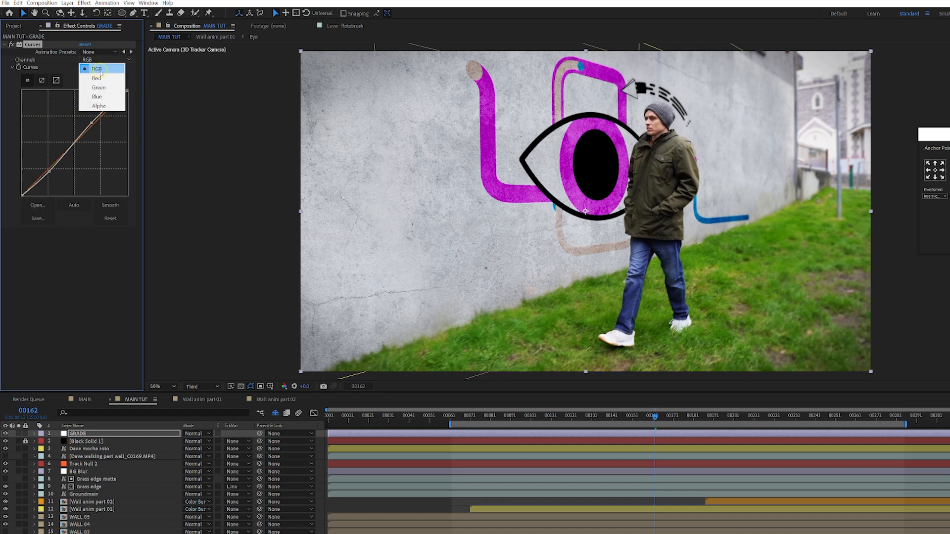
left_click(100, 69)
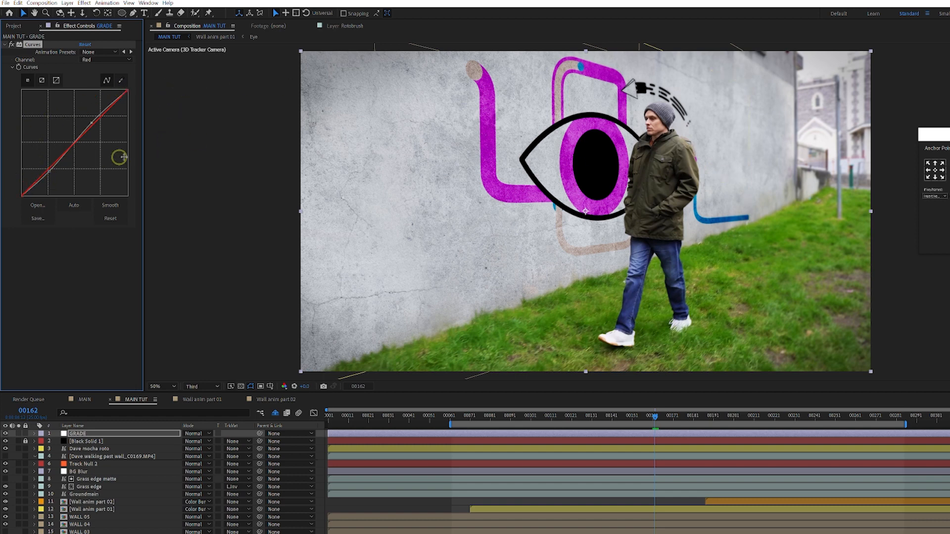
mouse_move(44, 171)
left_mouse_down()
mouse_move(49, 179)
mouse_move(46, 172)
left_mouse_up()
Pull the shadows of the Green channel's curve slightly down, and toggle Curves off and on to compare the image
left_click(97, 60)
left_click(98, 87)
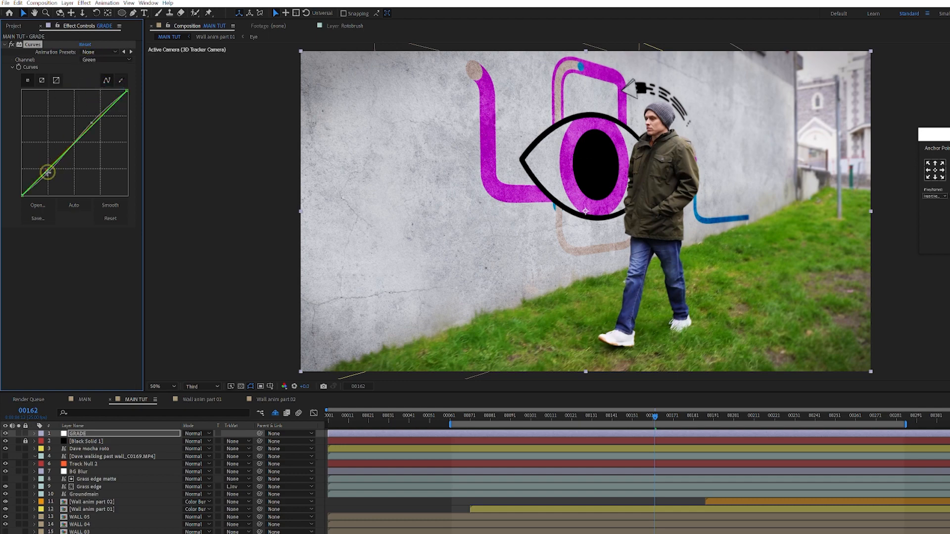
left_click_drag(49, 176, 50, 174)
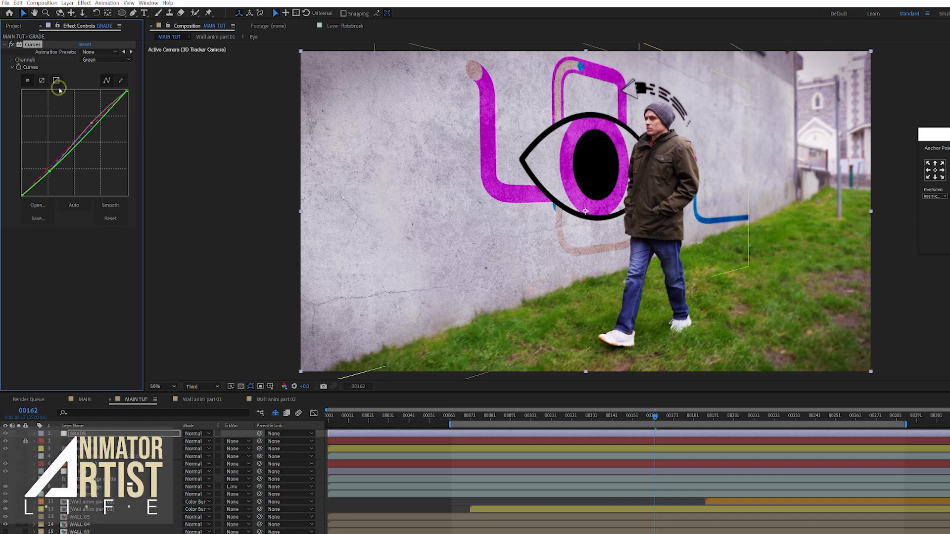
left_click(11, 45)
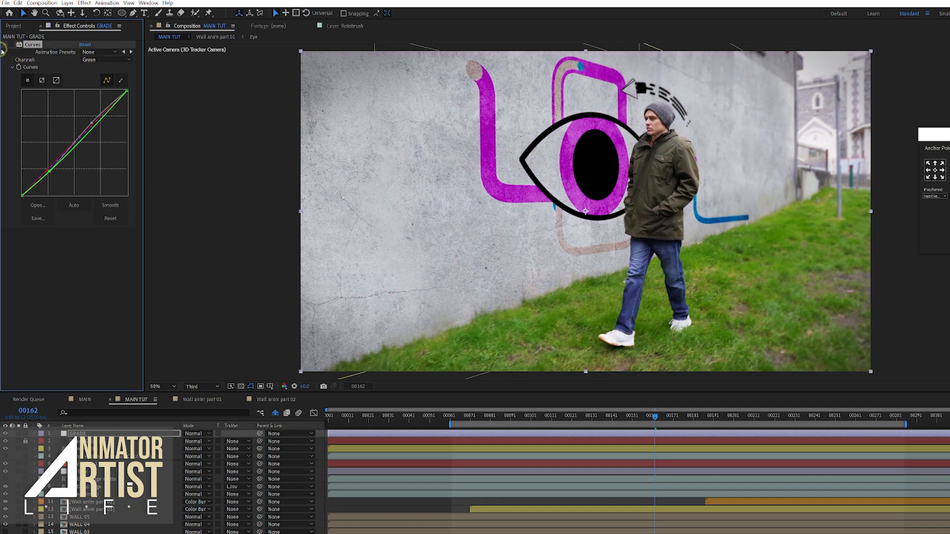
left_click(11, 44)
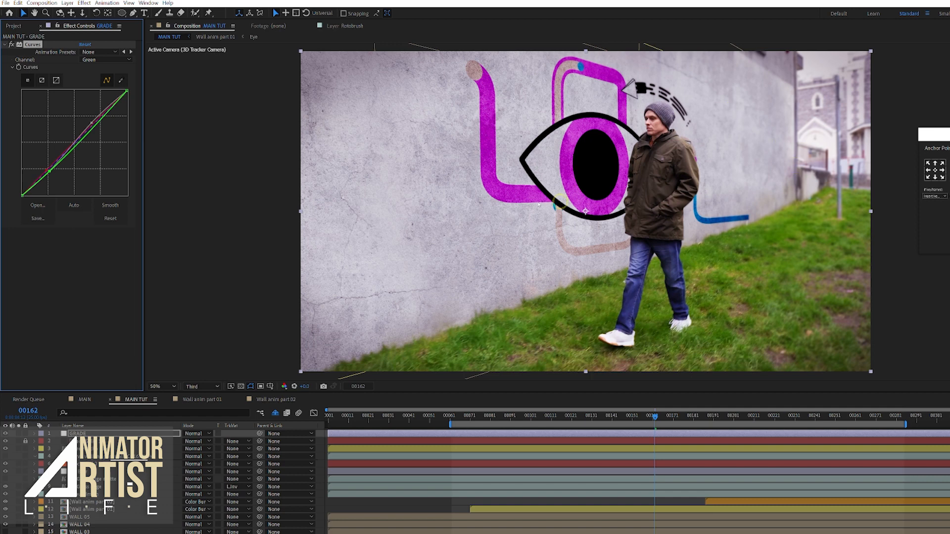
Add a shadow point to the Blue channel's curve, fine-tune it, and pull the curve's highlights slightly down
left_click(101, 60)
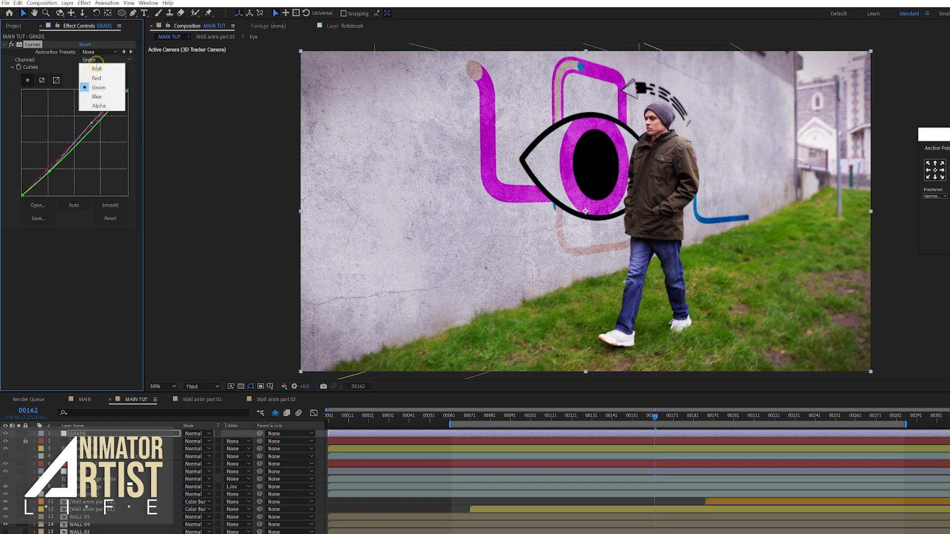
left_click(97, 97)
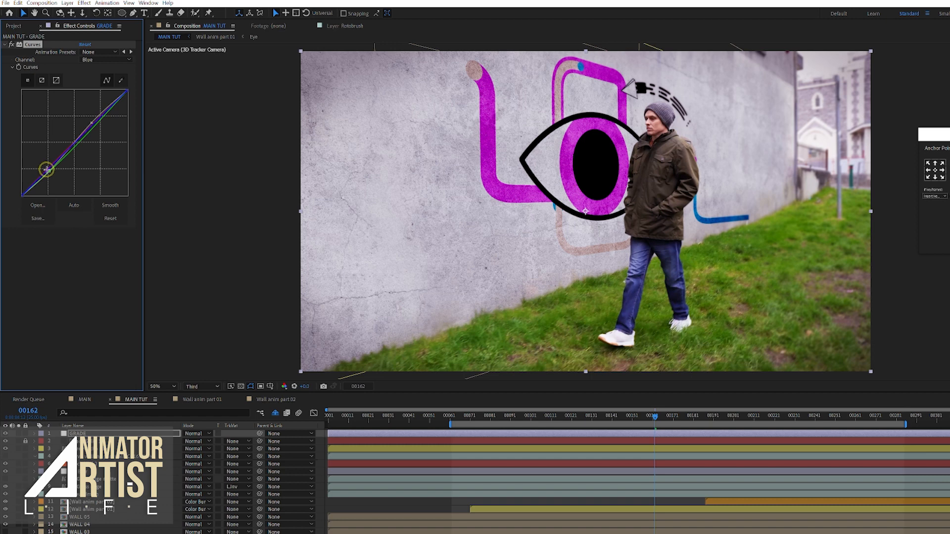
left_click_drag(47, 170, 47, 169)
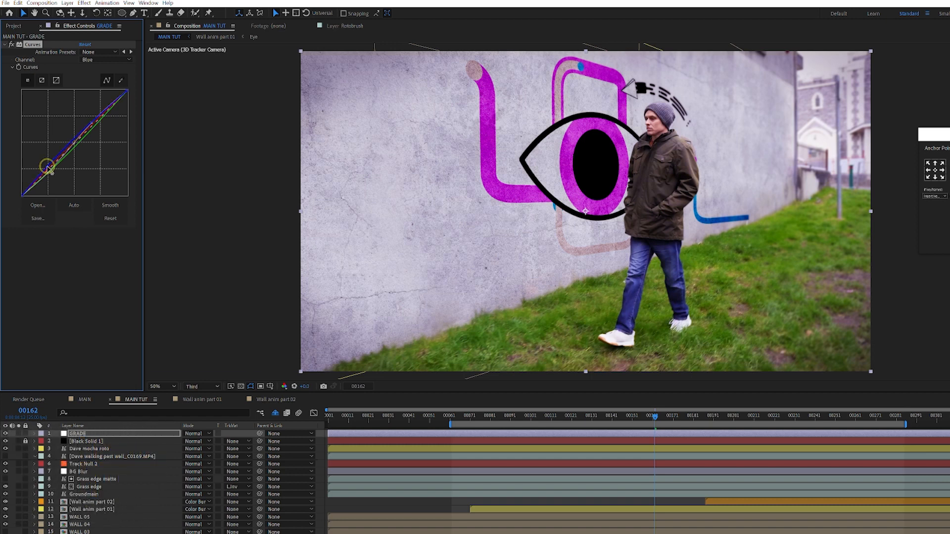
mouse_move(48, 168)
left_mouse_down()
mouse_move(55, 179)
mouse_move(43, 164)
mouse_move(48, 171)
left_mouse_up()
left_click_drag(94, 121, 96, 125)
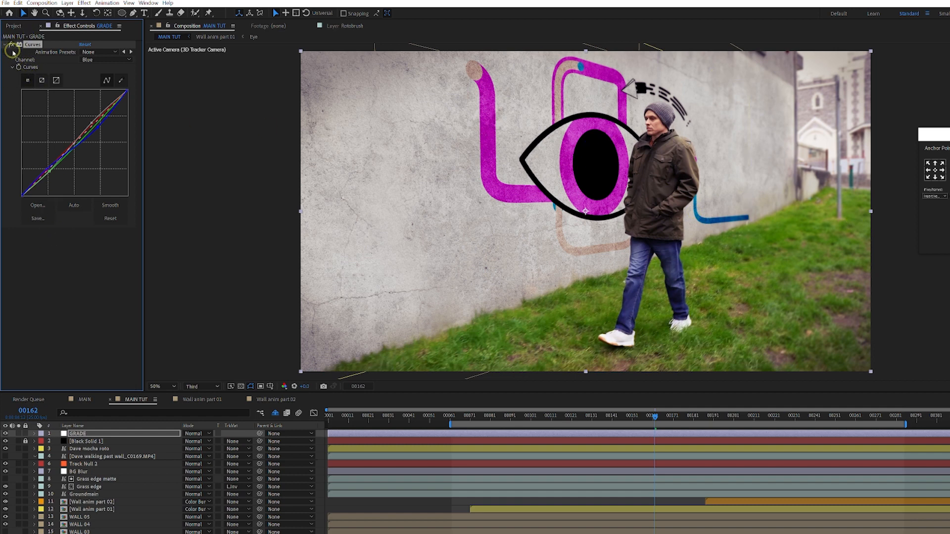
Toggle the visibility of the GRADE layer and the Black Solid 1 vignette to compare the graded and ungraded frame
left_click(5, 433)
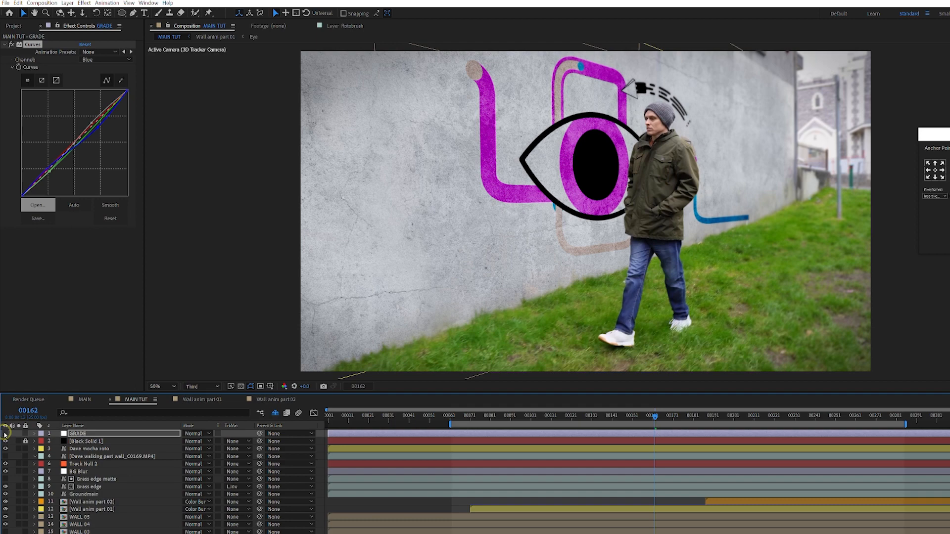
left_click(5, 433)
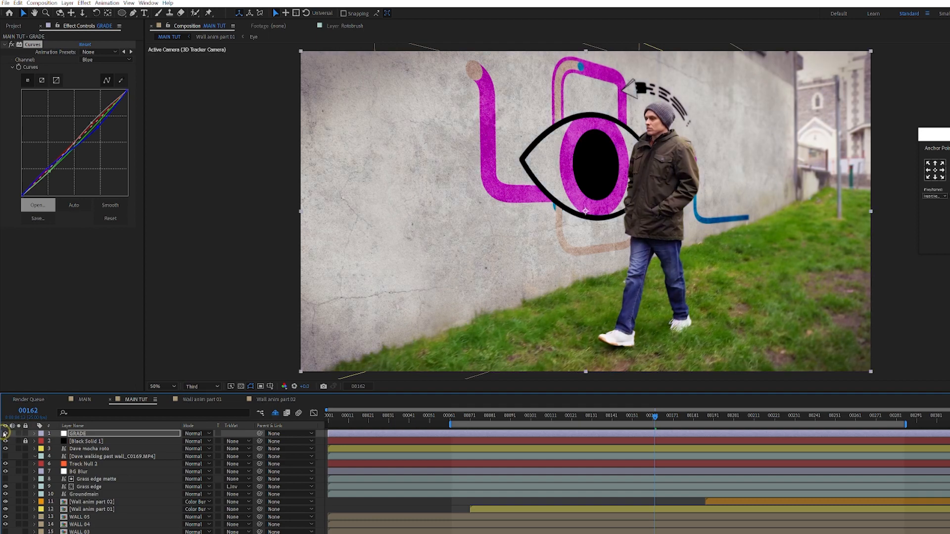
left_click(5, 434)
left_click(5, 433)
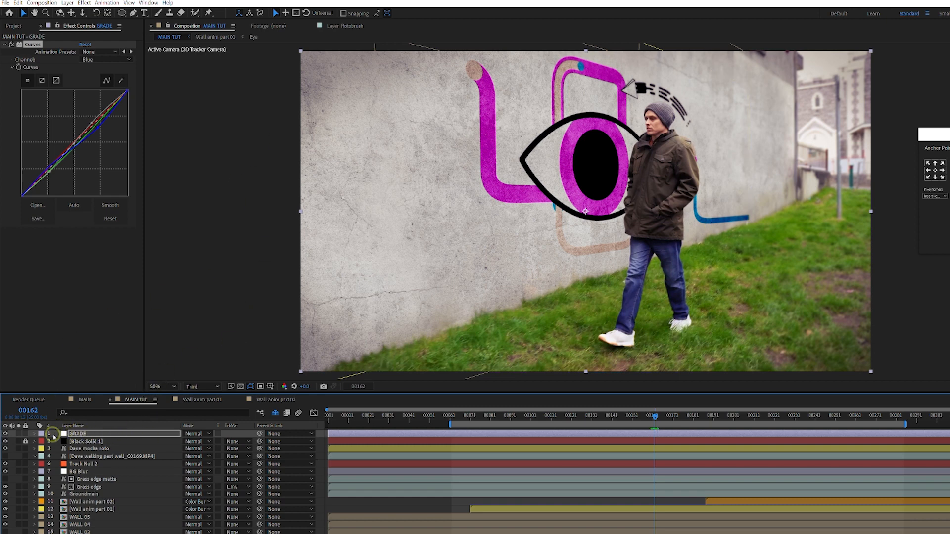
left_click(5, 434)
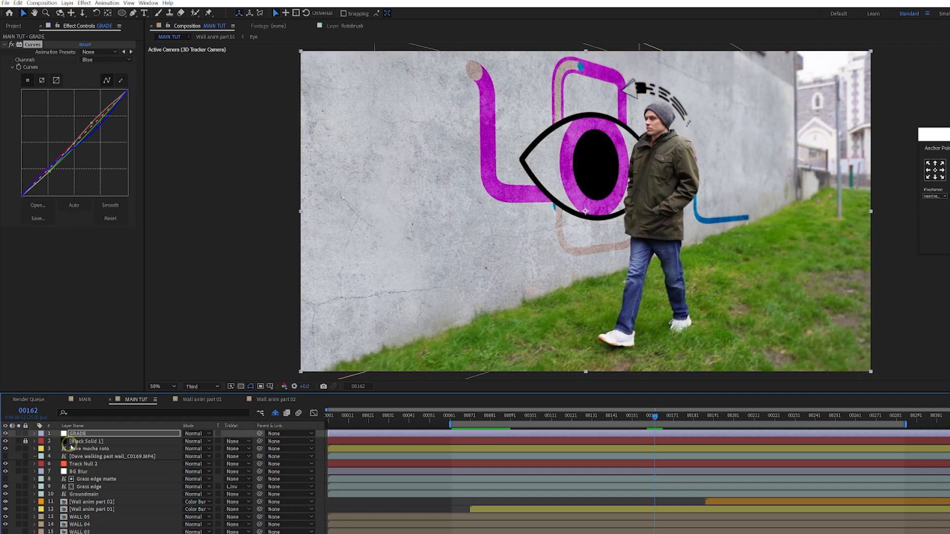
left_click(6, 434)
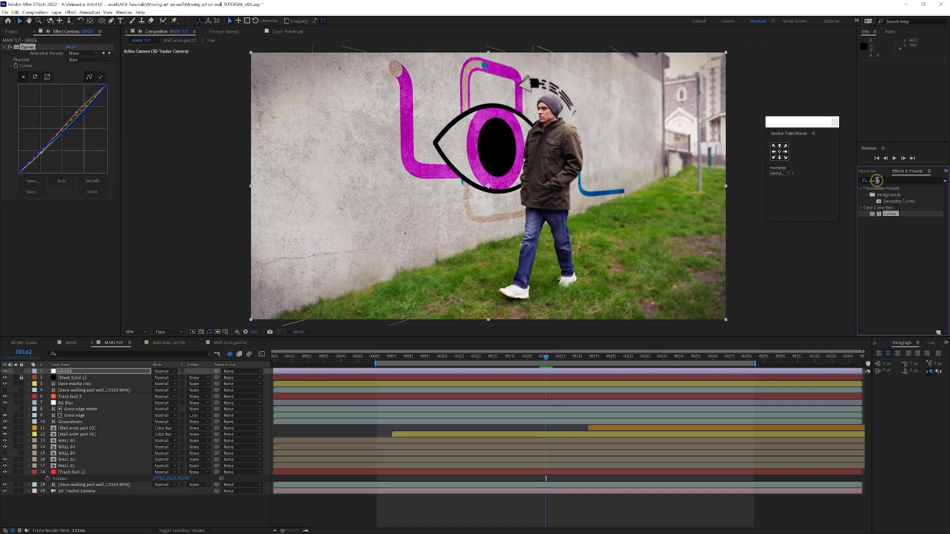
Apply the Exposure effect to GRADE below Curves, set Exposure to 0.14, and toggle the effect to compare
left_click(878, 180)
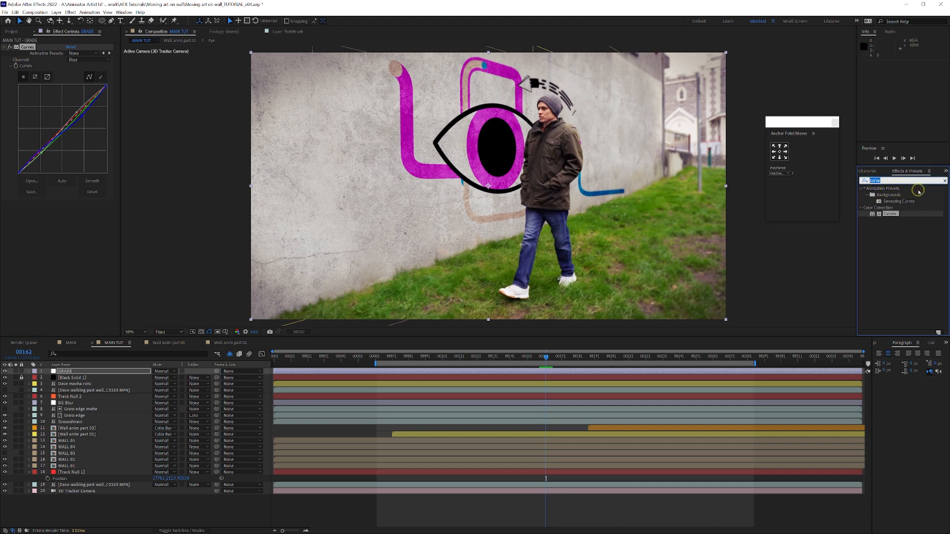
type("expos")
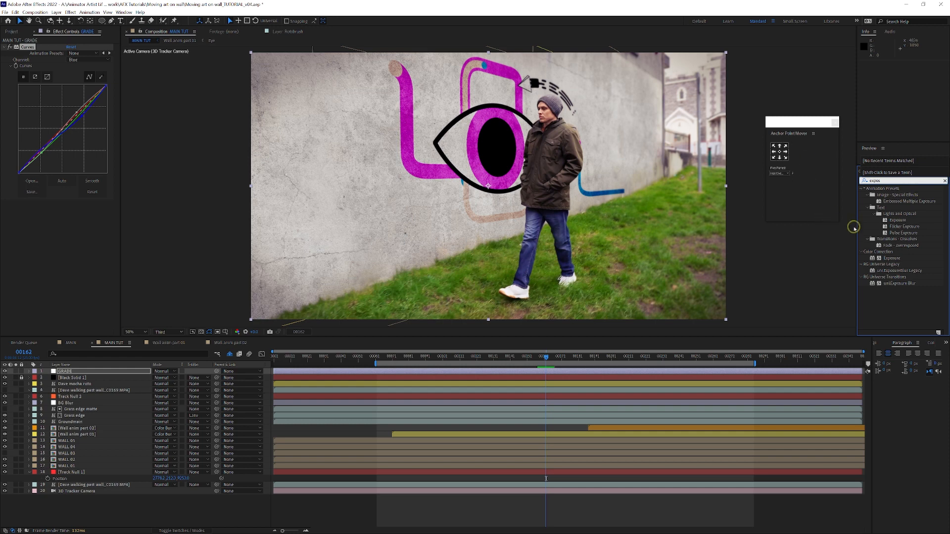
left_click(894, 258)
left_click_drag(894, 258, 77, 232)
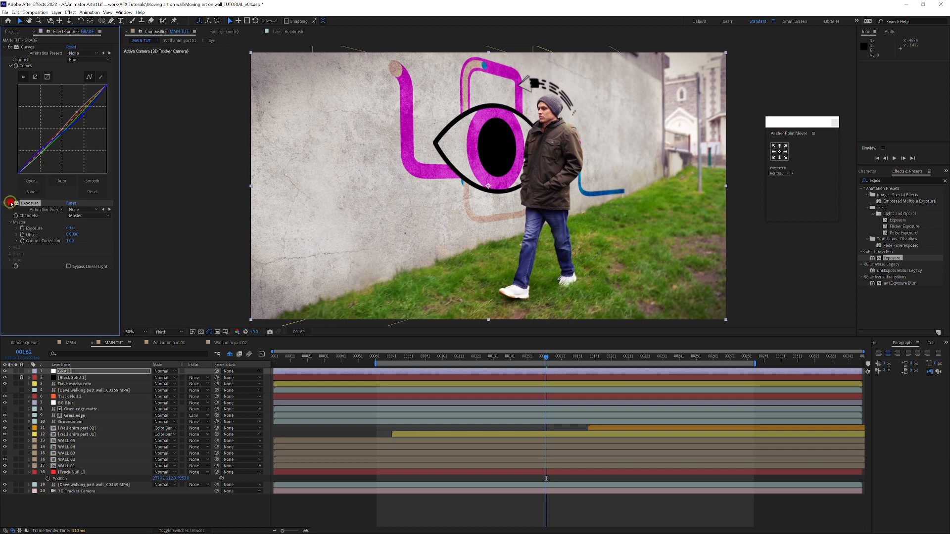
left_click(9, 204)
Hide and show the GRADE and Black Solid 1 layers to compare the frame with and without exposure, curves and vignette
left_click(885, 180)
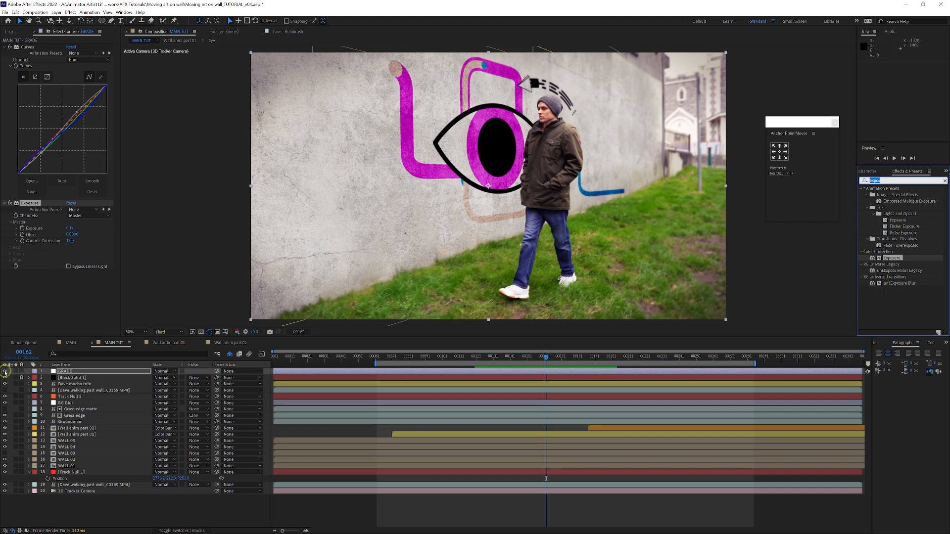
left_click(5, 371)
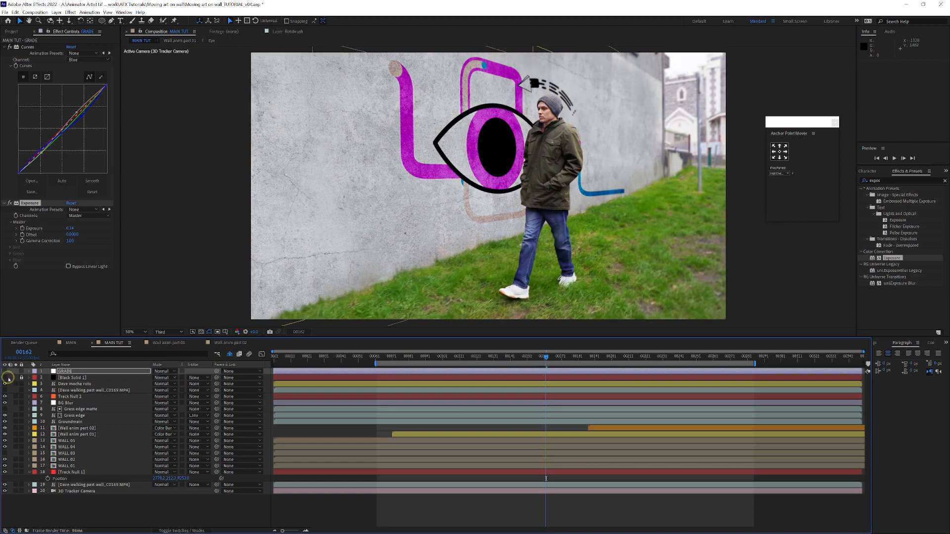
left_click(594, 156)
left_click(5, 371)
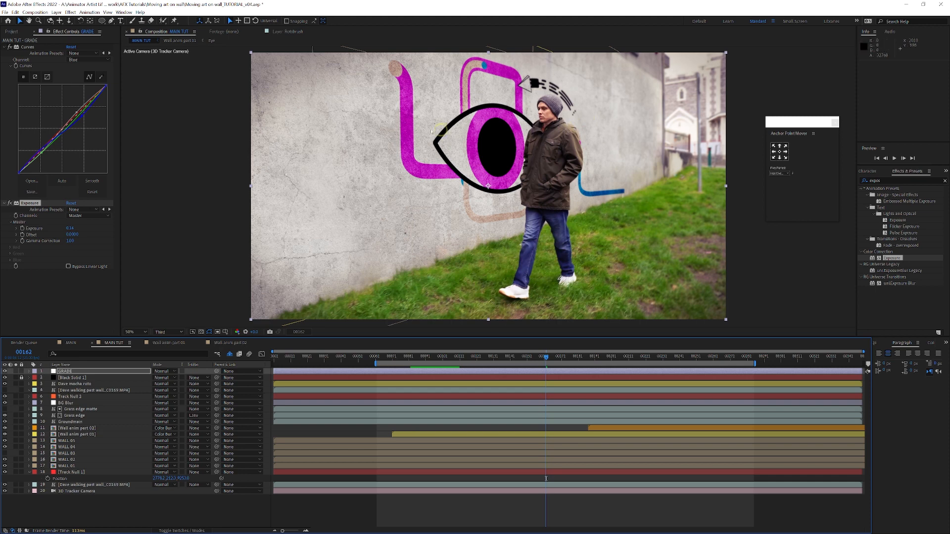
Apply the Tint effect to GRADE below Exposure and set its Map Black To colour to a dark red
left_click(887, 180)
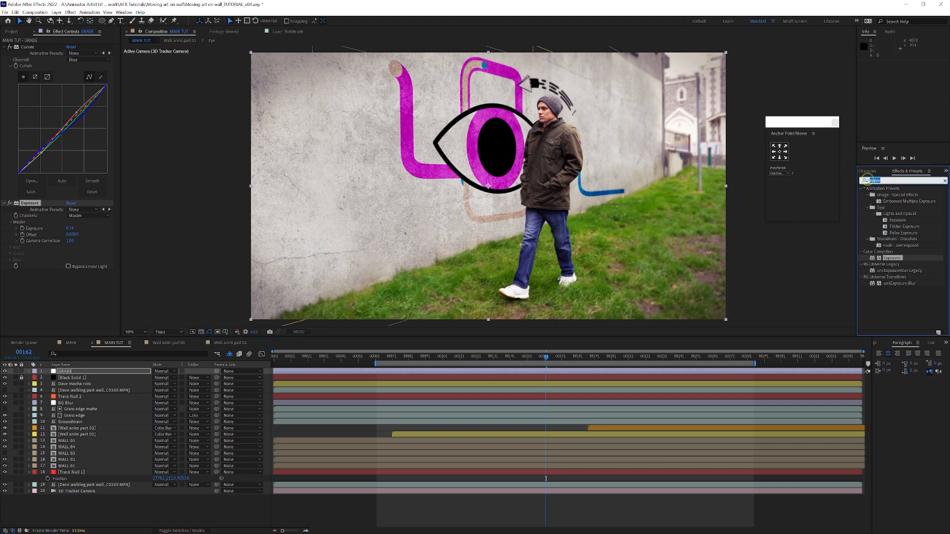
type("tint")
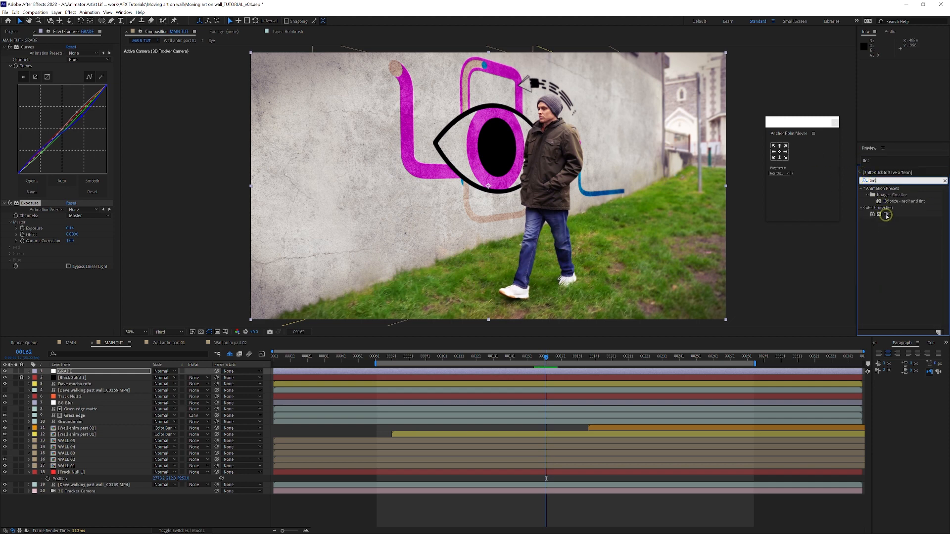
left_click_drag(888, 214, 52, 286)
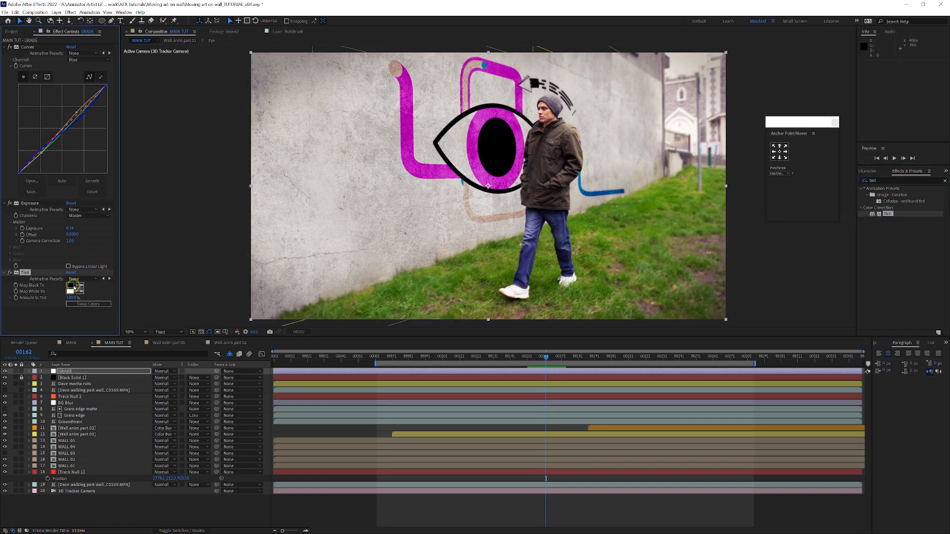
left_click(71, 286)
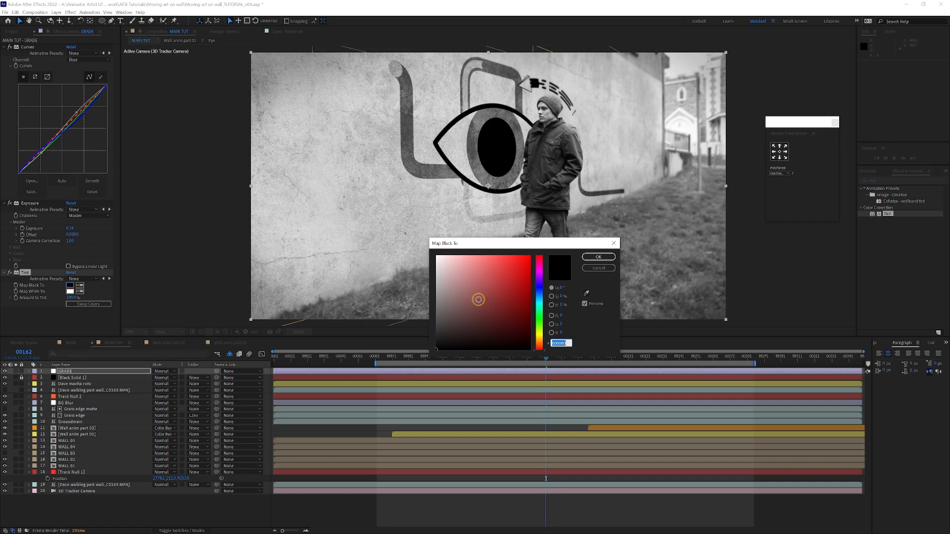
left_click_drag(476, 299, 502, 298)
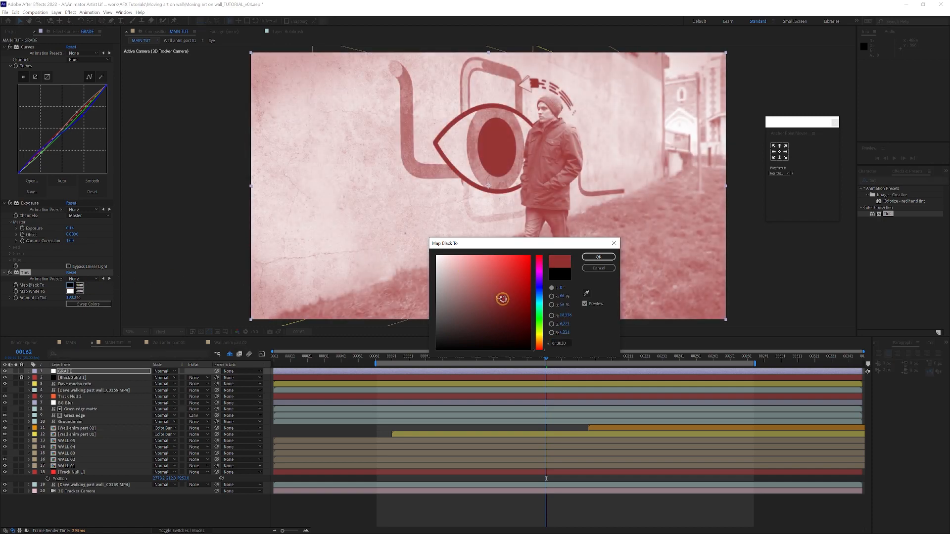
left_click(598, 257)
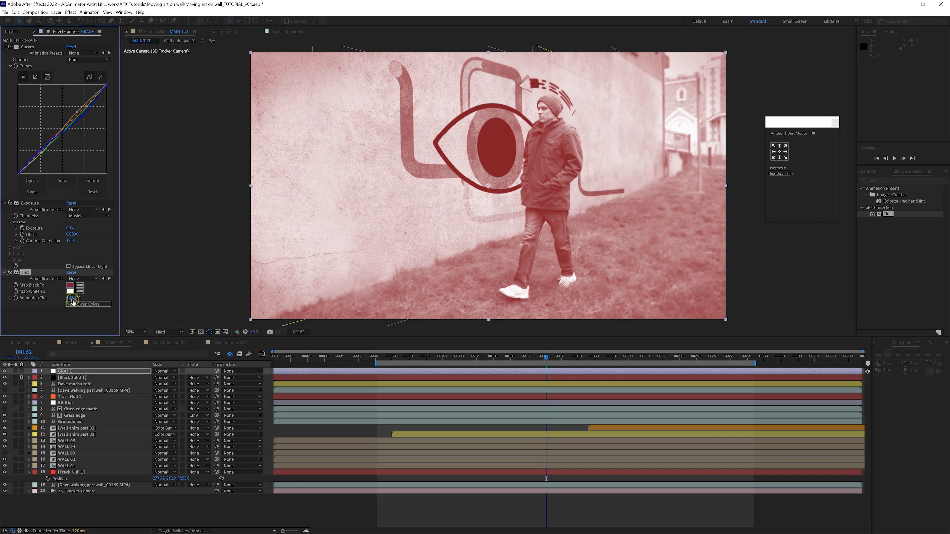
Lower Amount to Tint until the red only subtly colours the frame, and switch the Tint effect off
left_click_drag(55, 297, 27, 301)
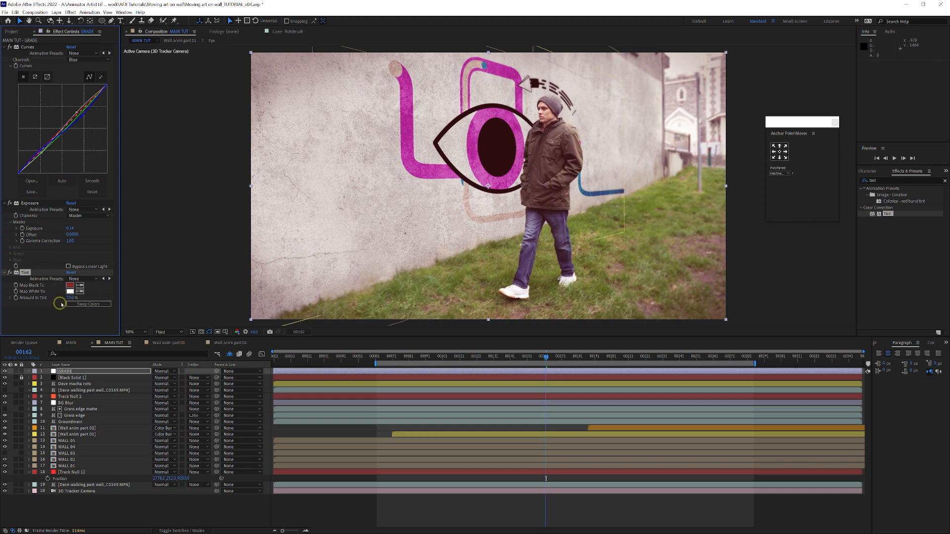
left_click(81, 301)
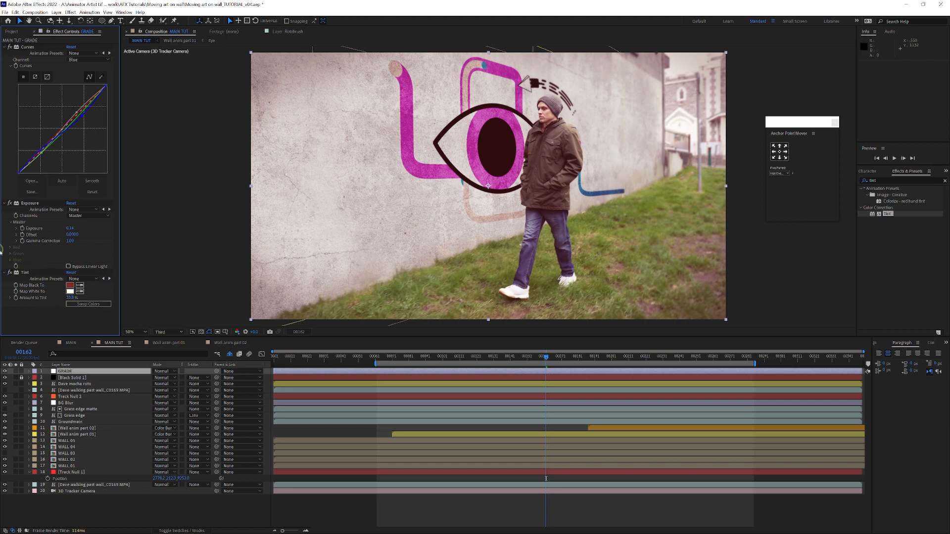
left_click(11, 272)
Search the effects for "color" and browse the Color Correction effects available for grading
left_click(864, 180)
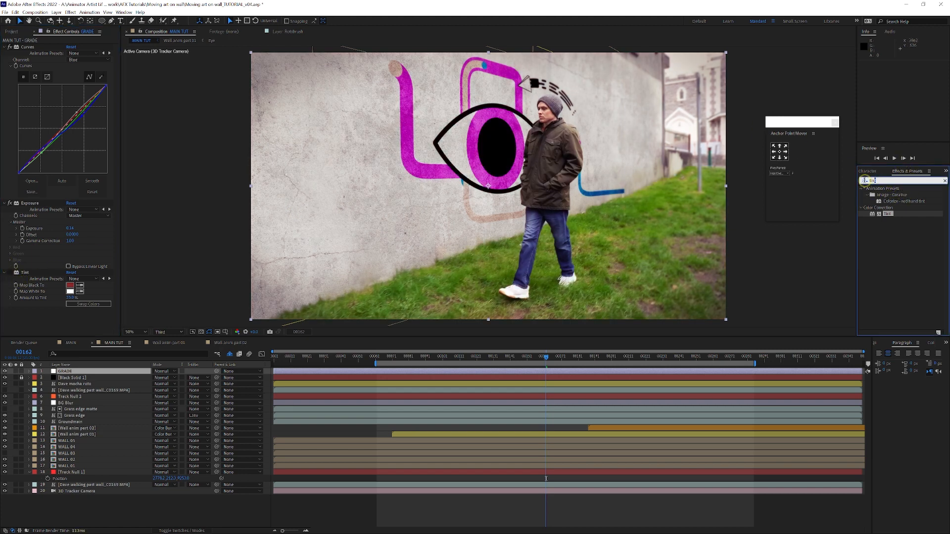
left_click(854, 181)
type("color")
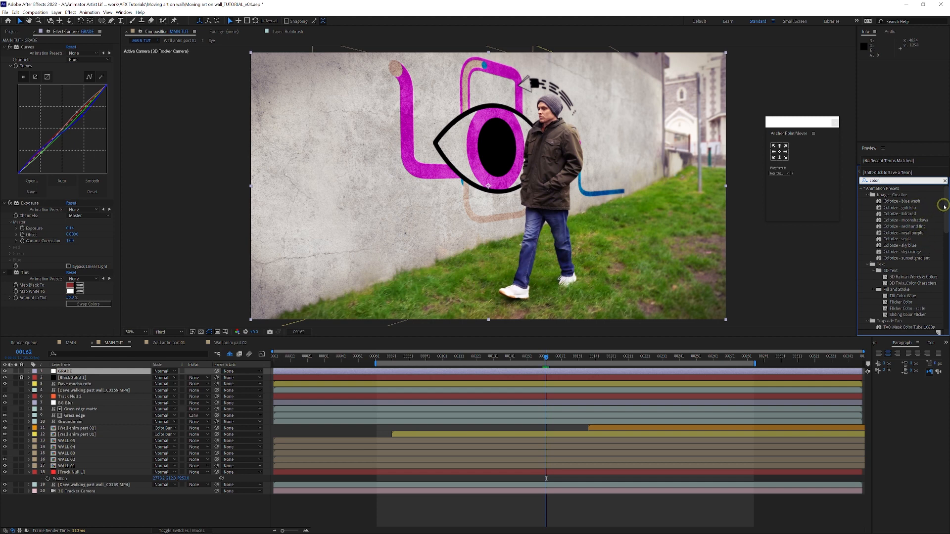
left_click_drag(944, 207, 945, 233)
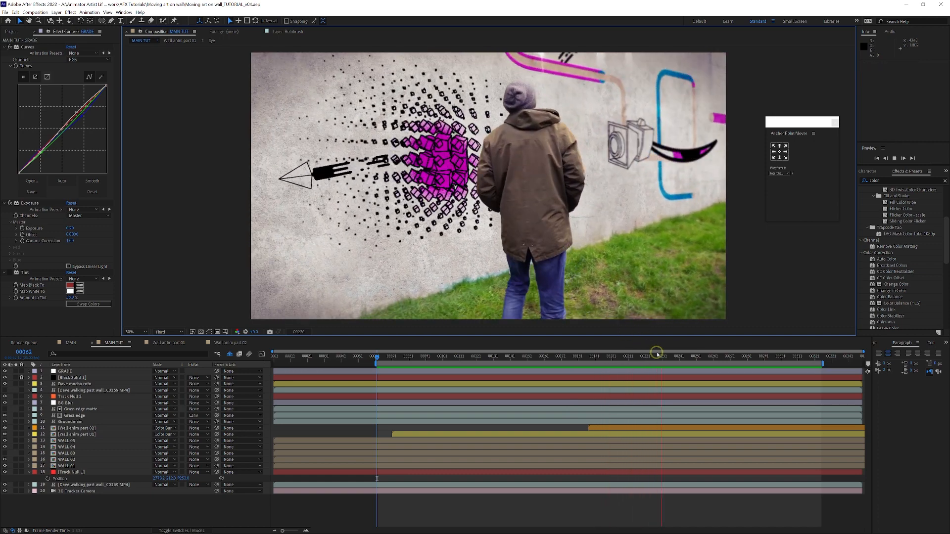
Review the graded MAIN TUT composition at frames 309 and 120, deselect GRADE, and play back the preview
key("space")
left_click_drag(661, 359, 795, 359)
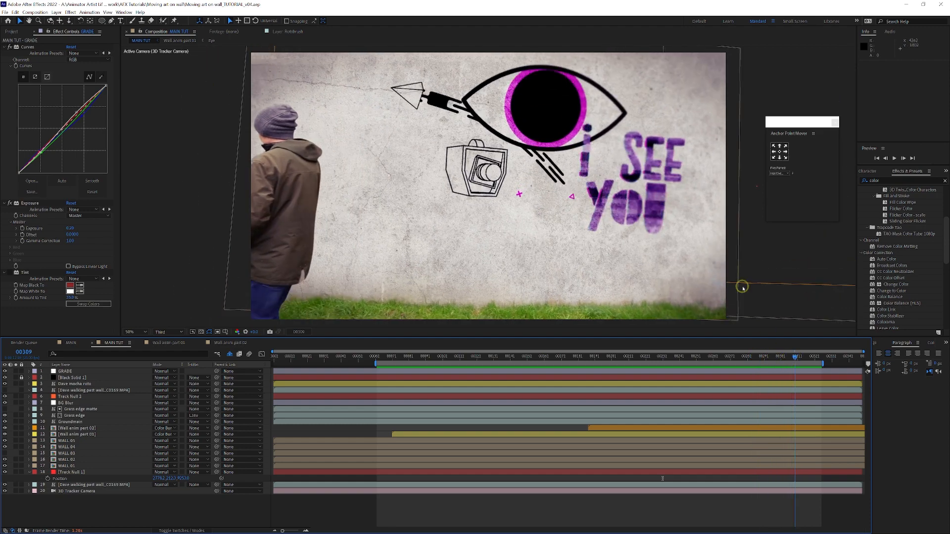
left_click(64, 371)
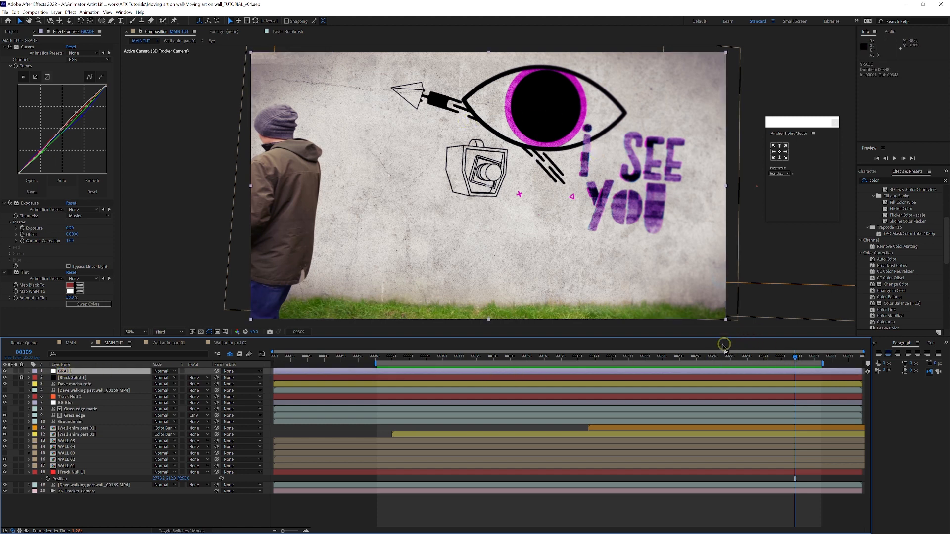
left_click_drag(695, 357, 475, 358)
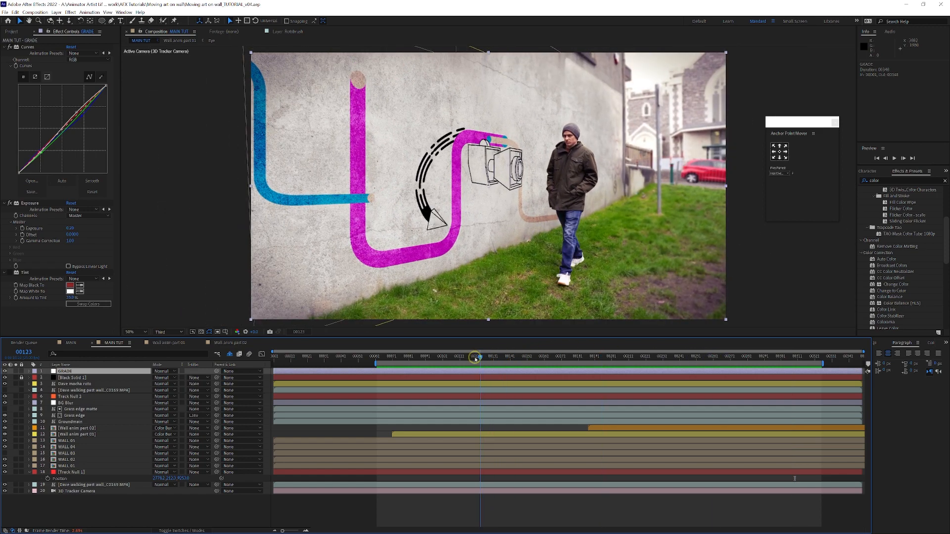
left_click(663, 226)
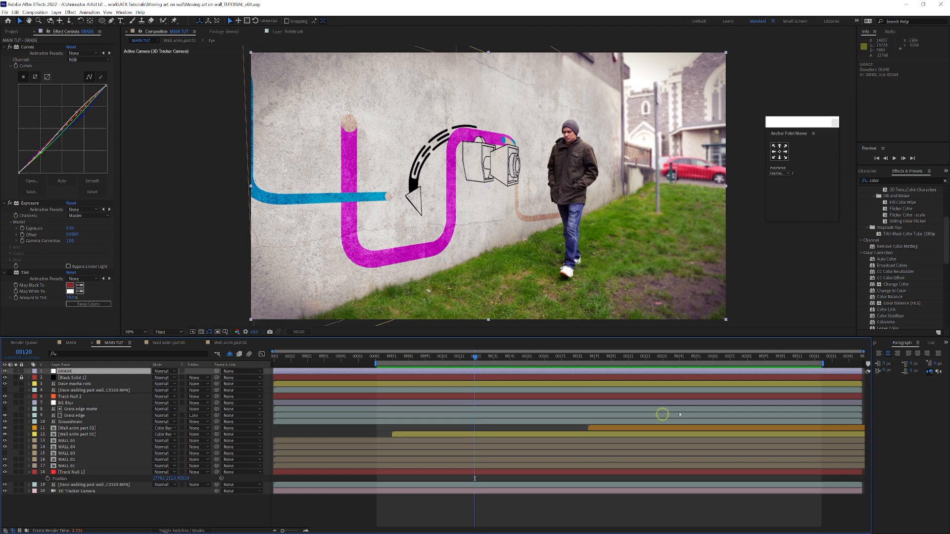
left_click(801, 264)
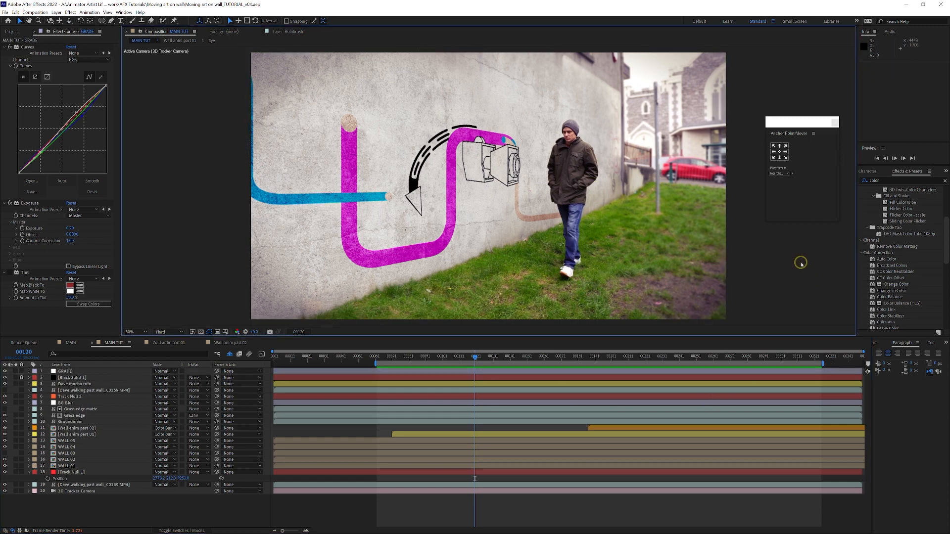
key("space")
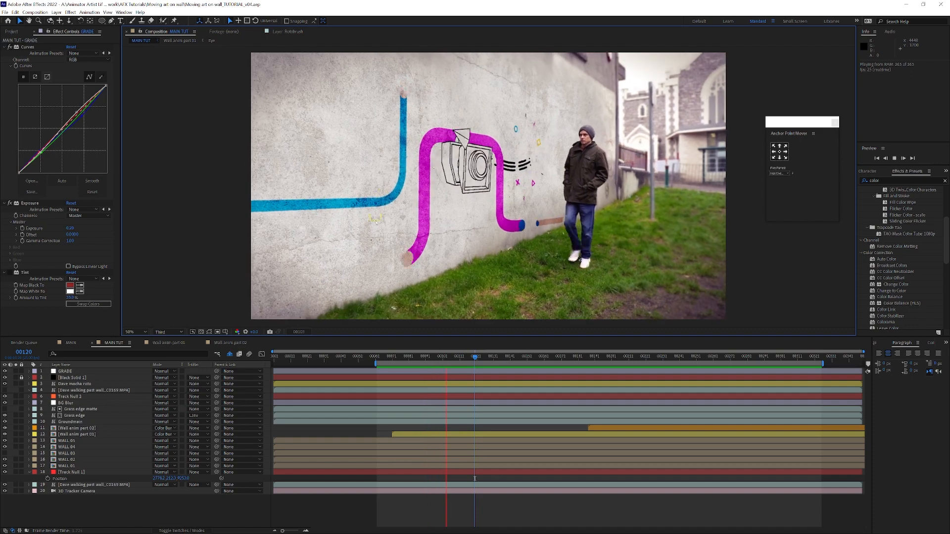